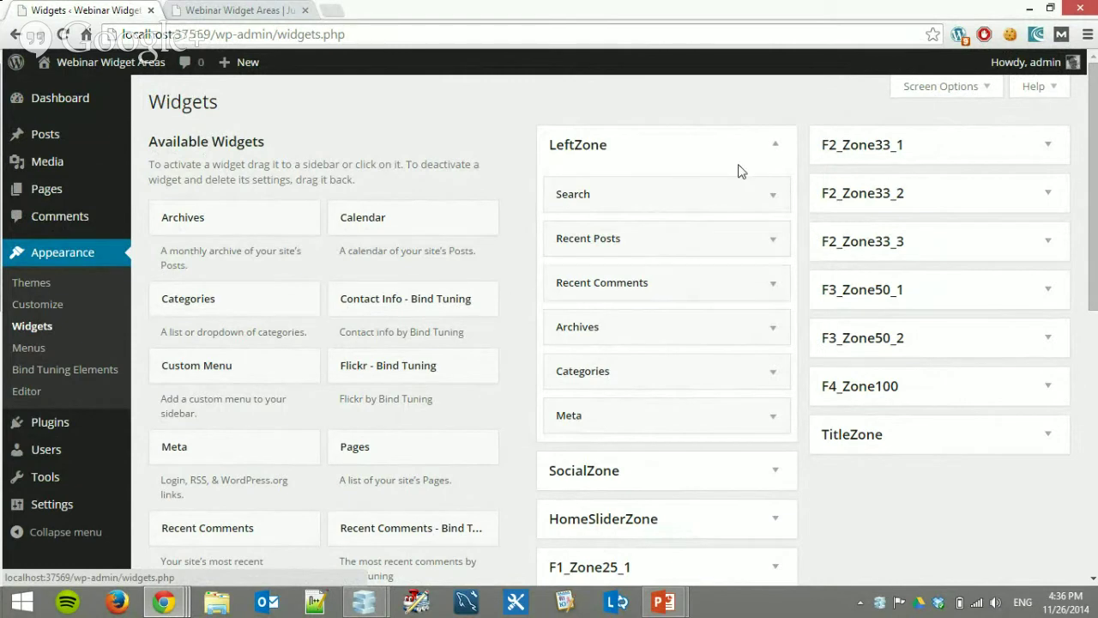
- Collapse the LeftZone area, expand TitleZone and add a Text widget to it
{"action": "left_click", "coordinate": [775, 145]}
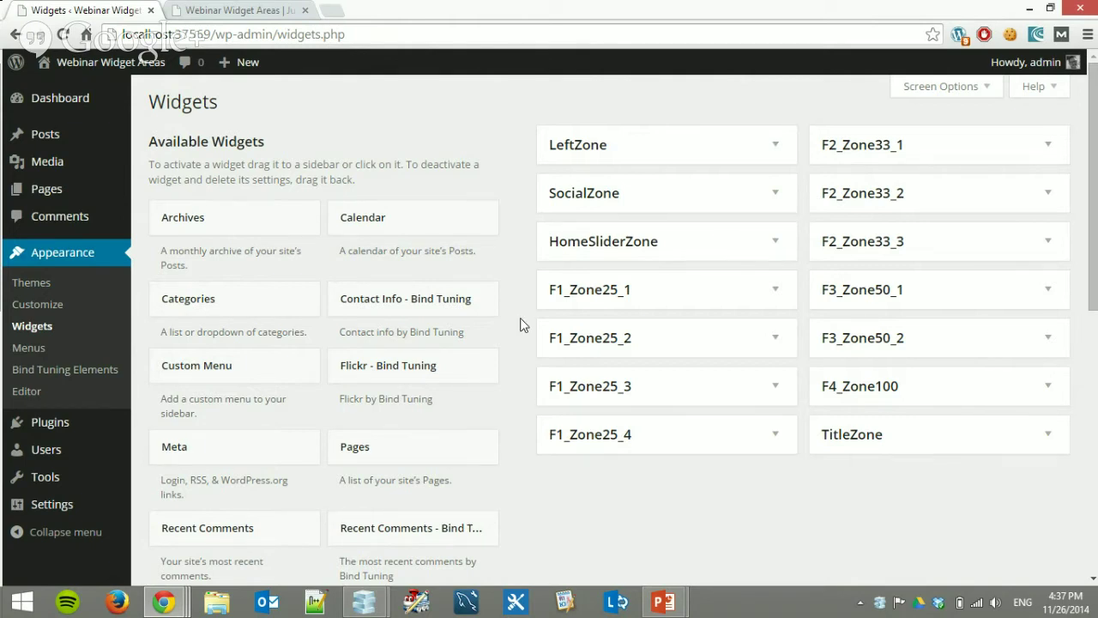
{"action": "left_click", "coordinate": [896, 448]}
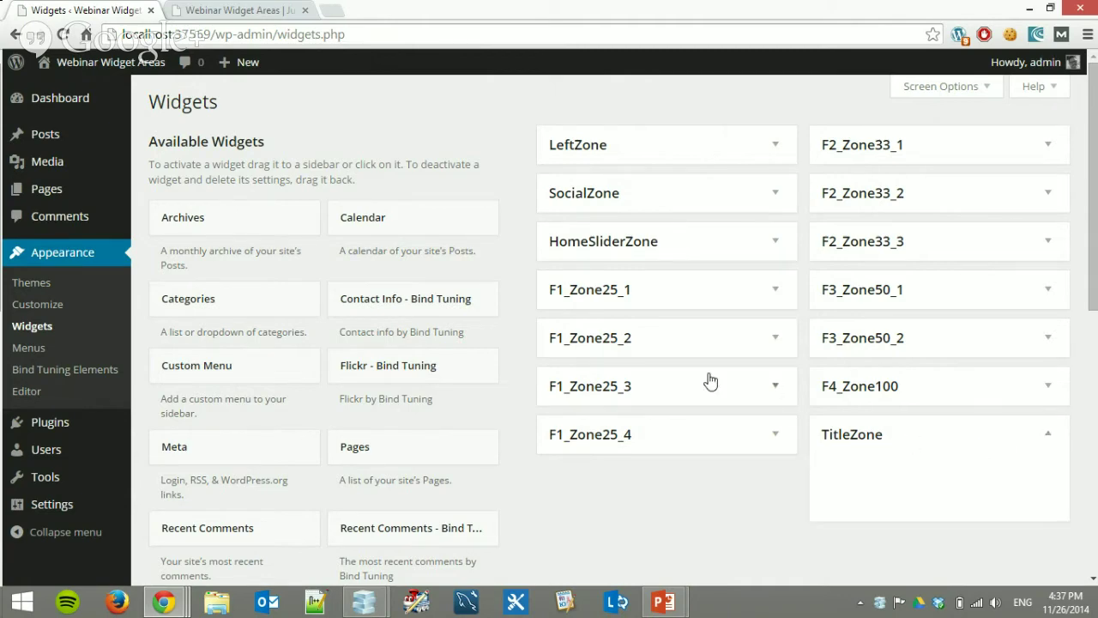
{"action": "scroll", "coordinate": [695, 375], "scroll_direction": "down", "scroll_amount": 3}
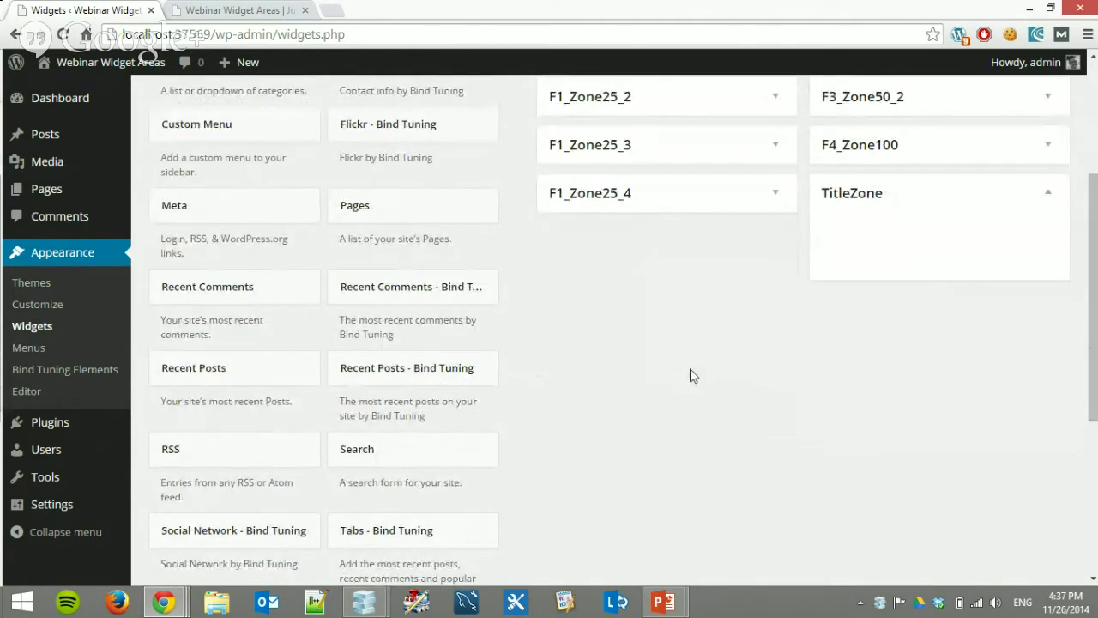
{"action": "scroll", "coordinate": [678, 395], "scroll_direction": "down", "scroll_amount": 1}
{"action": "left_click_drag", "start_coordinate": [456, 481], "coordinate": [930, 240]}
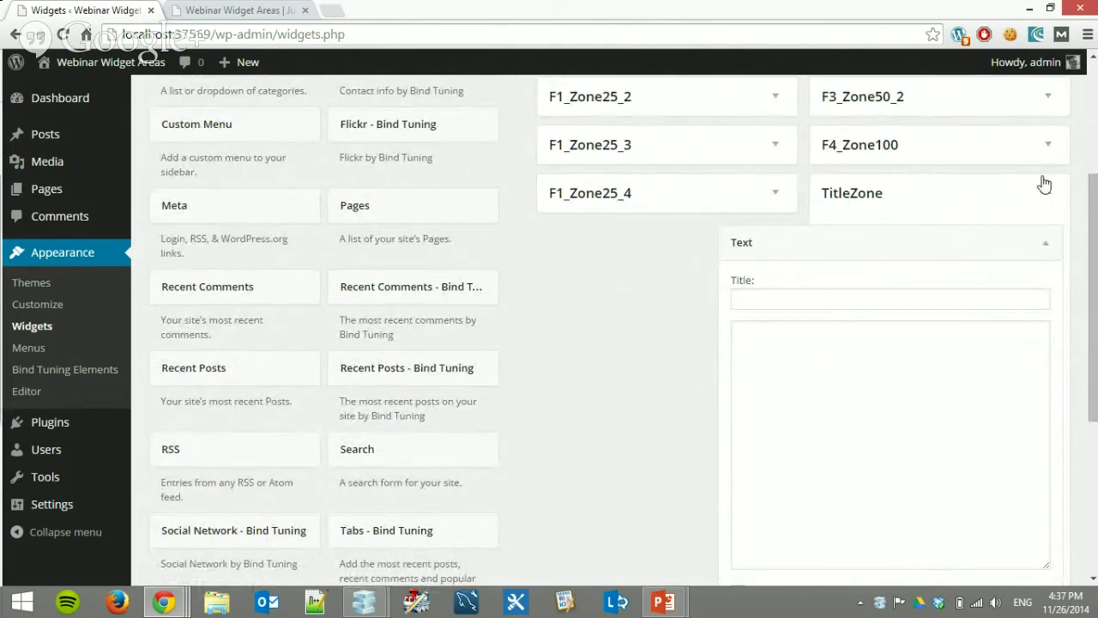
- Give the TitleZone Text widget the title "title here" and the content "content goes there", save it and collapse it
{"action": "left_click", "coordinate": [861, 303]}
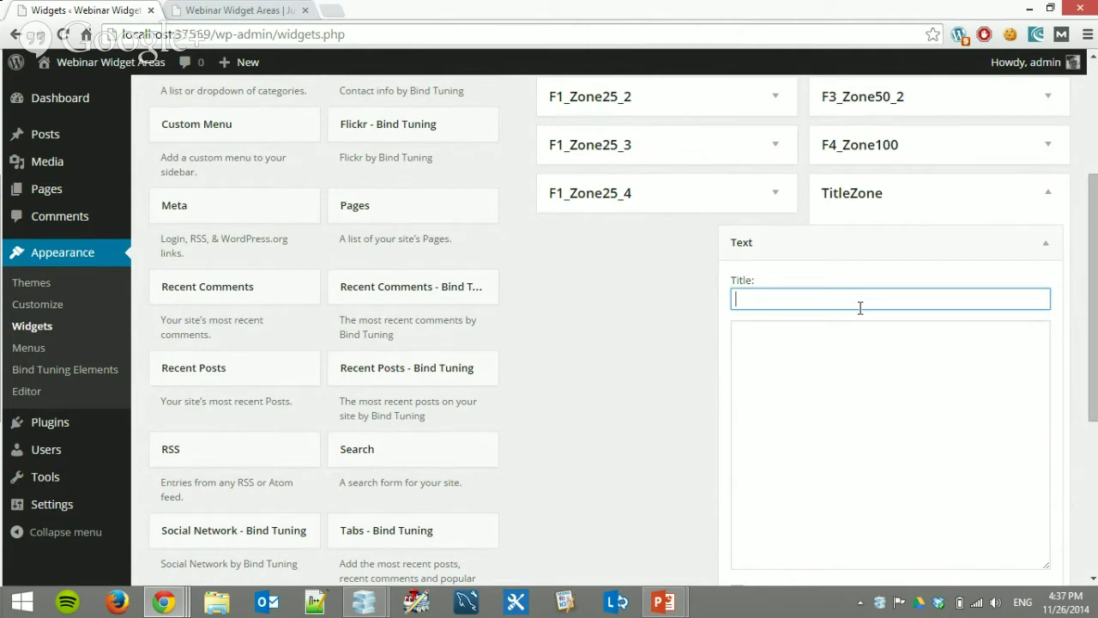
{"action": "type", "text": "title here"}
{"action": "left_click", "coordinate": [873, 361]}
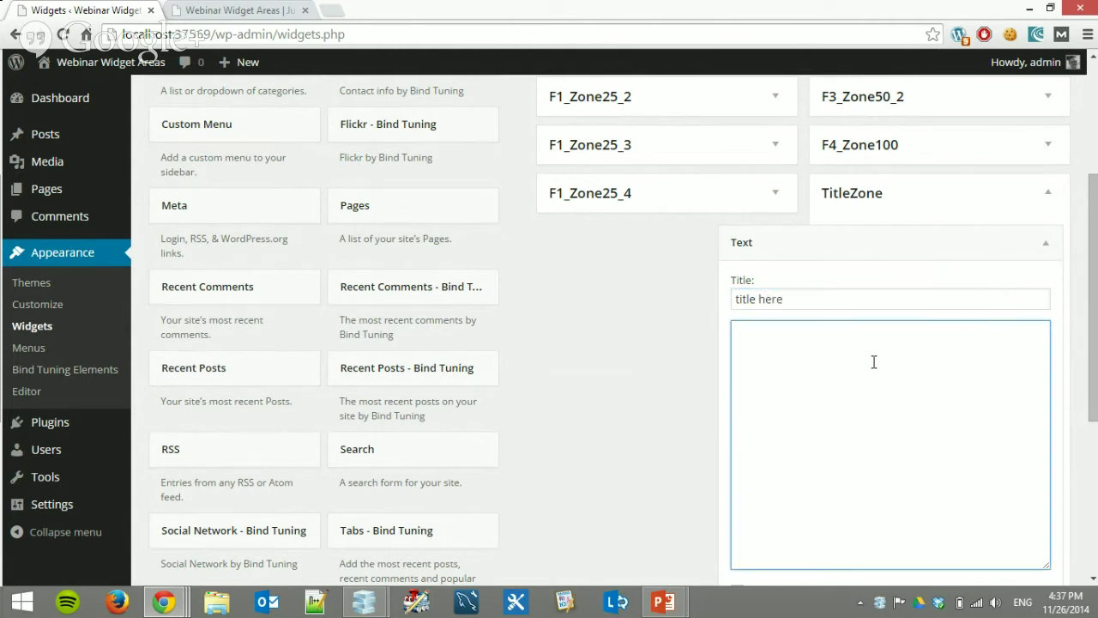
{"action": "type", "text": "content goes there"}
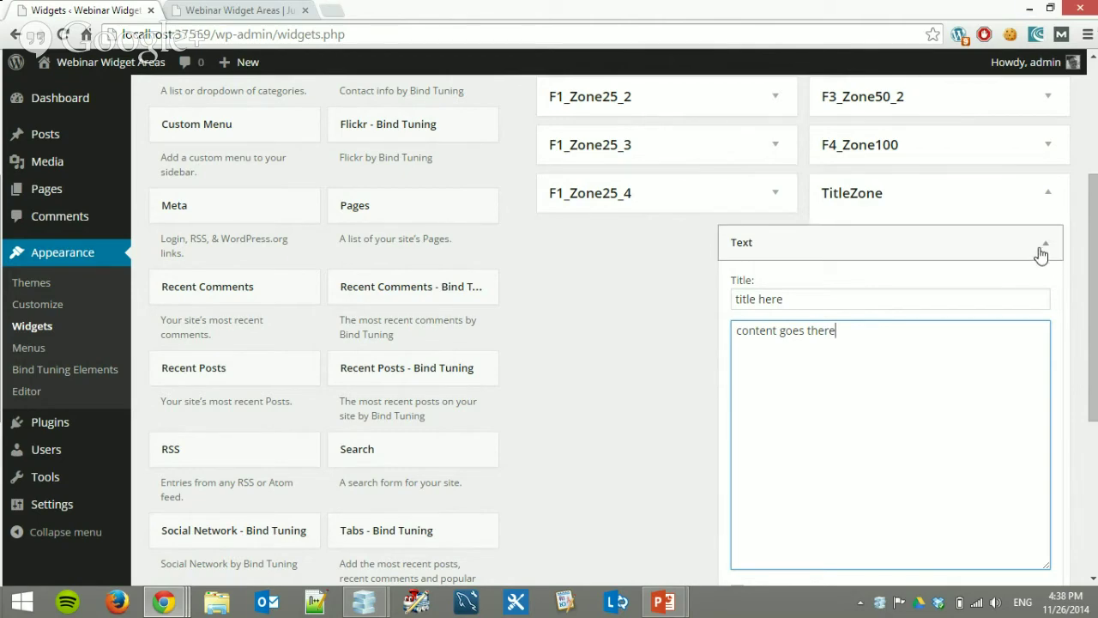
{"action": "scroll", "coordinate": [1041, 255], "scroll_direction": "down", "scroll_amount": 3}
{"action": "left_click", "coordinate": [1027, 378]}
{"action": "scroll", "coordinate": [934, 283], "scroll_direction": "up", "scroll_amount": 2}
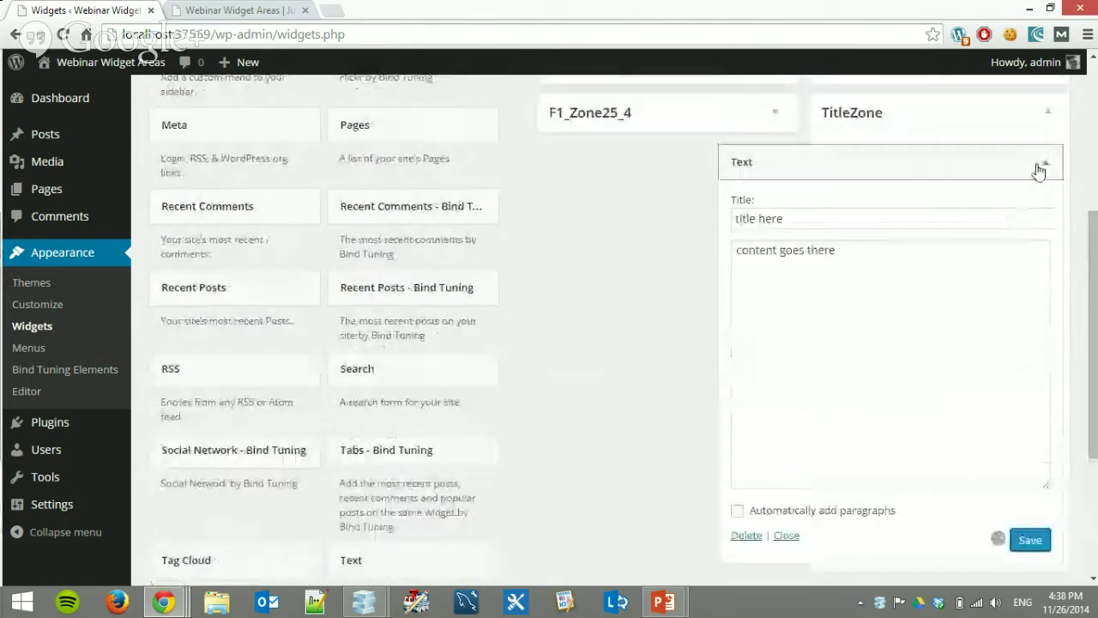
{"action": "left_click", "coordinate": [1038, 172]}
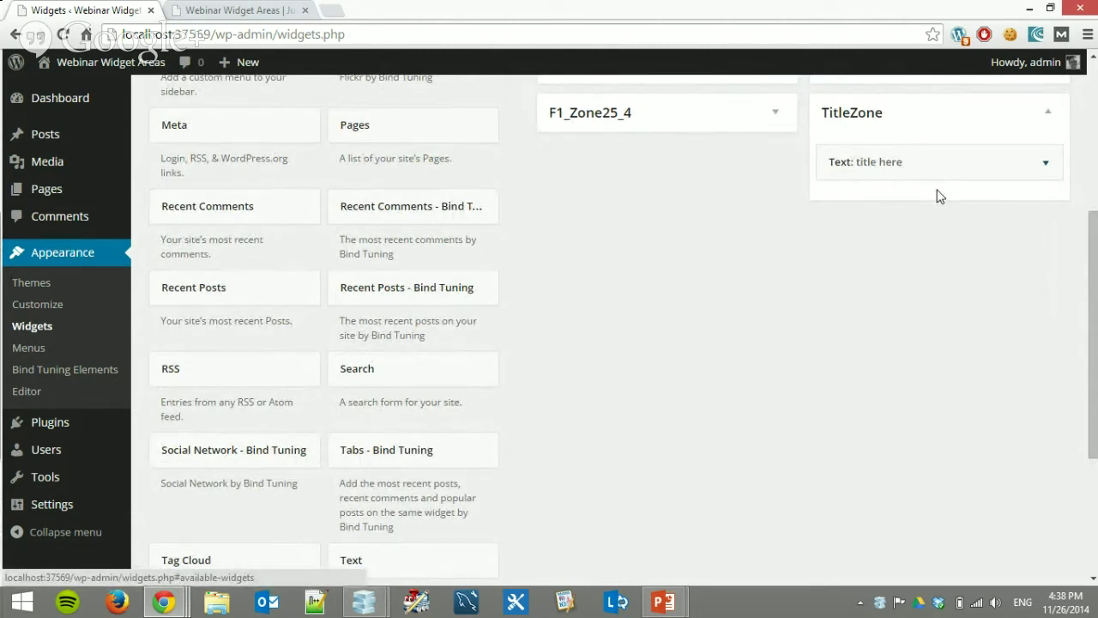
- Move the Text widget from TitleZone to the inactive widgets and delete it there
{"action": "scroll", "coordinate": [915, 196], "scroll_direction": "down", "scroll_amount": 1}
{"action": "left_click_drag", "start_coordinate": [863, 84], "coordinate": [199, 526]}
{"action": "scroll", "coordinate": [657, 369], "scroll_direction": "down", "scroll_amount": 2}
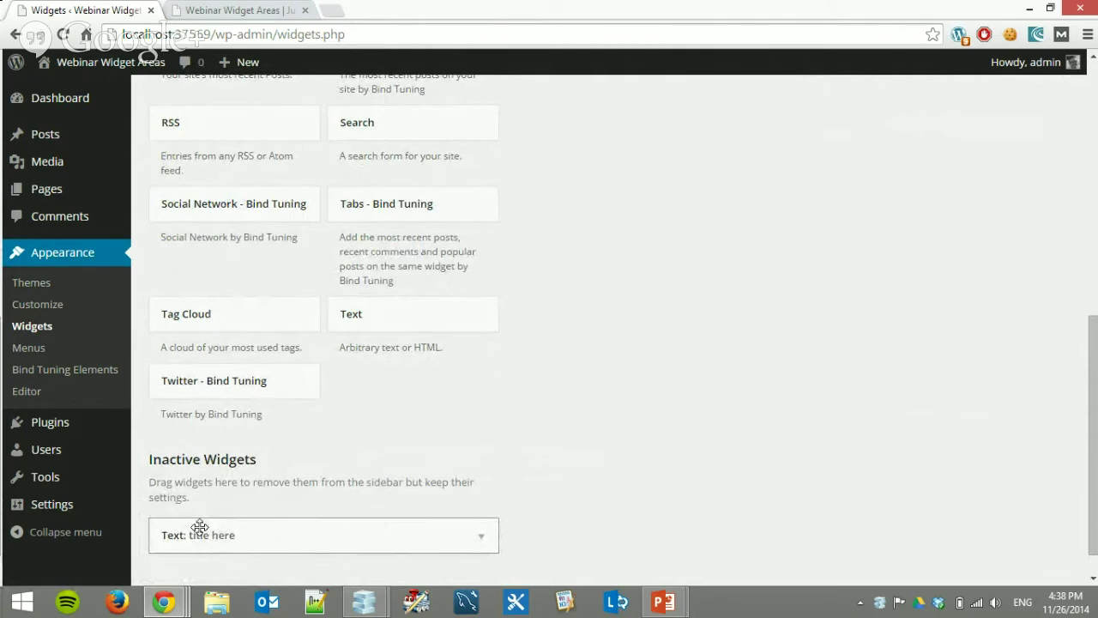
{"action": "left_click", "coordinate": [480, 538]}
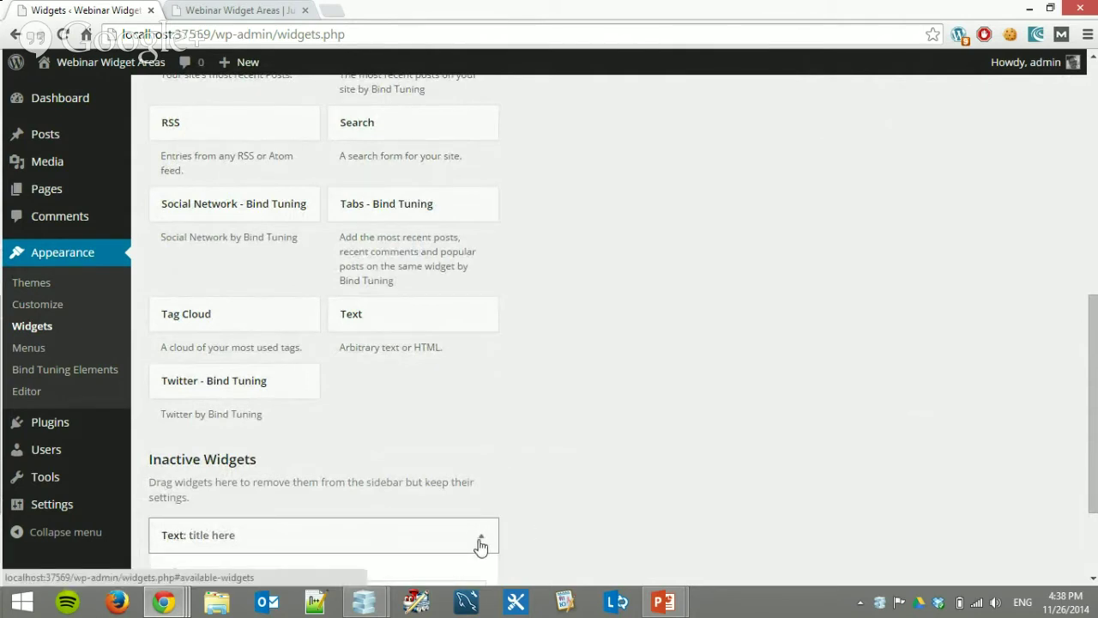
{"action": "scroll", "coordinate": [458, 461], "scroll_direction": "down", "scroll_amount": 5}
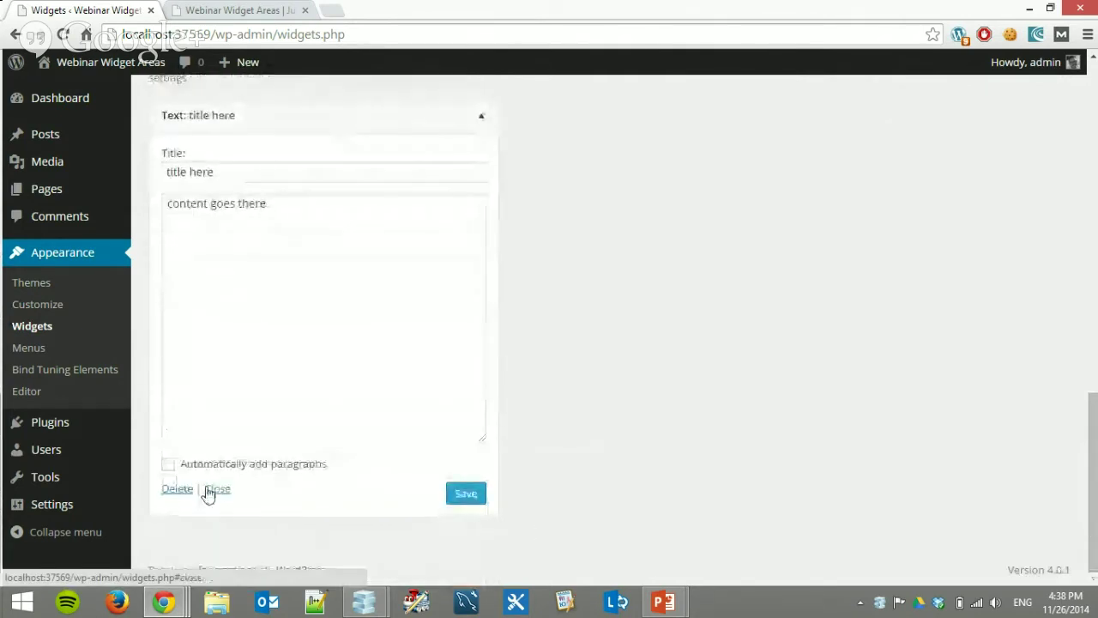
{"action": "left_click", "coordinate": [177, 489]}
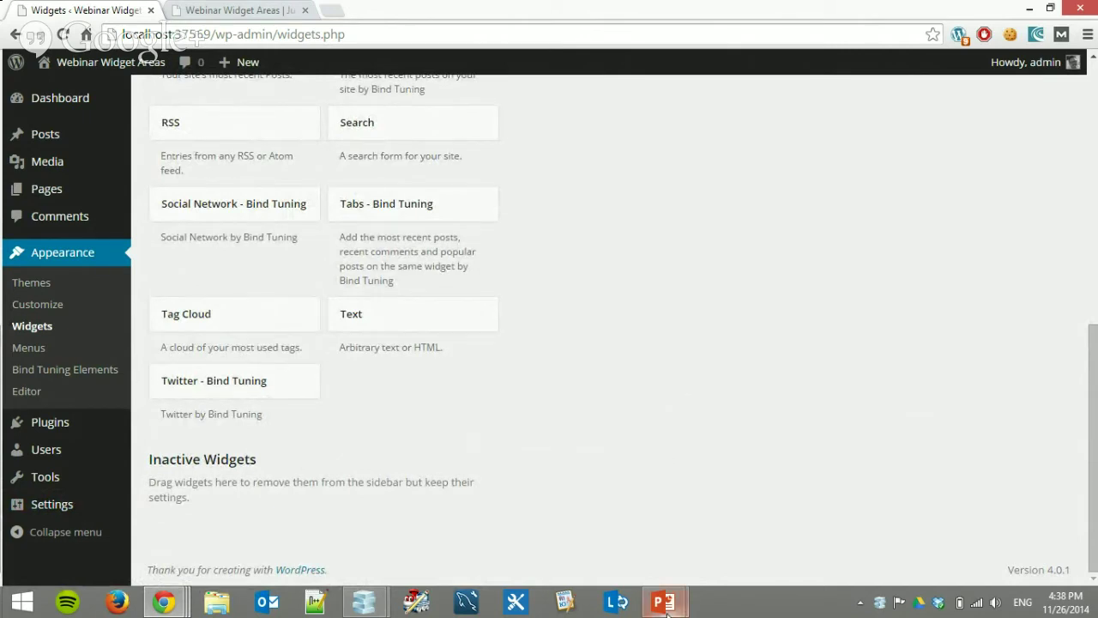
- Switch to the PowerPoint slideshow and advance to the "Widgets area – Code" slide
{"action": "mouse_move", "coordinate": [662, 602]}
{"action": "left_click", "coordinate": [734, 506]}
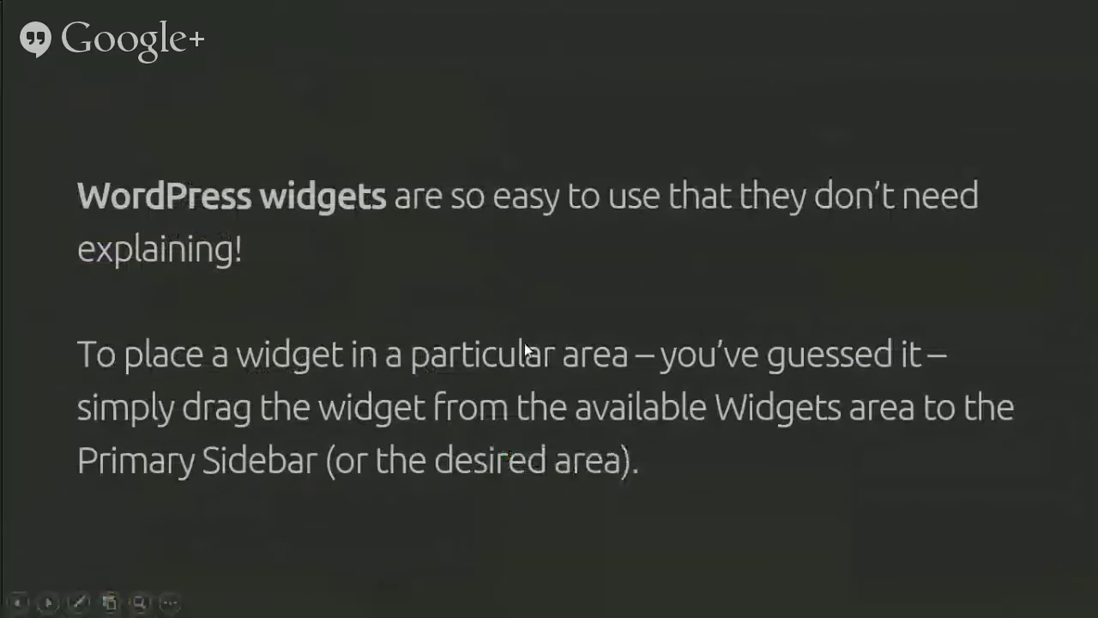
{"action": "left_click", "coordinate": [563, 341]}
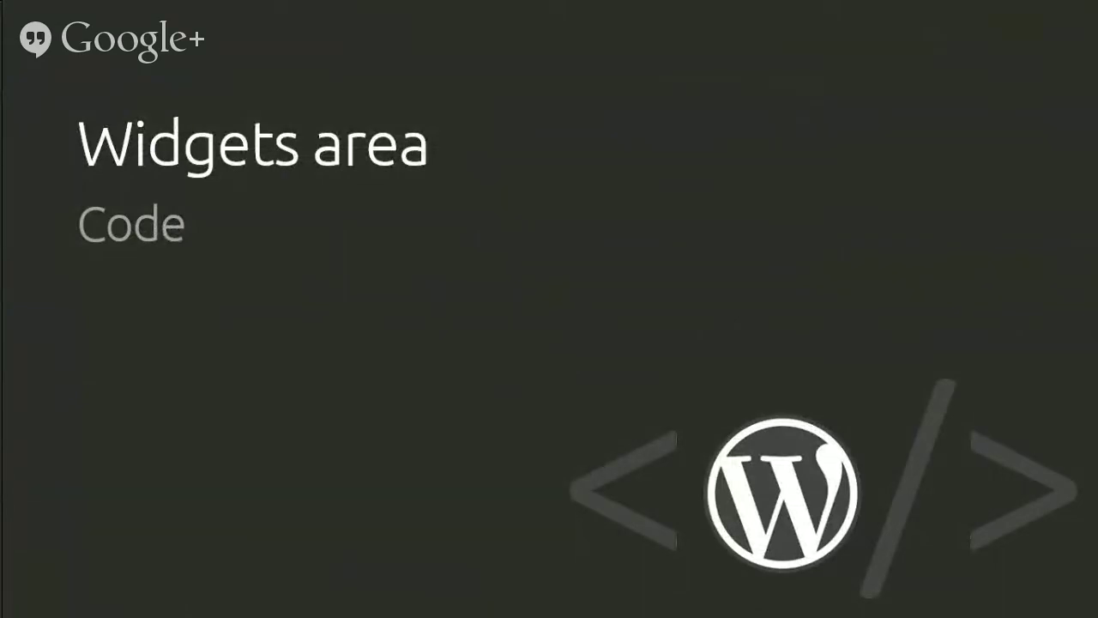
- Switch back to Chrome and look through the site's public blog page, from its header and sidebar widgets to its footer
{"action": "key", "text": "alt+Tab"}
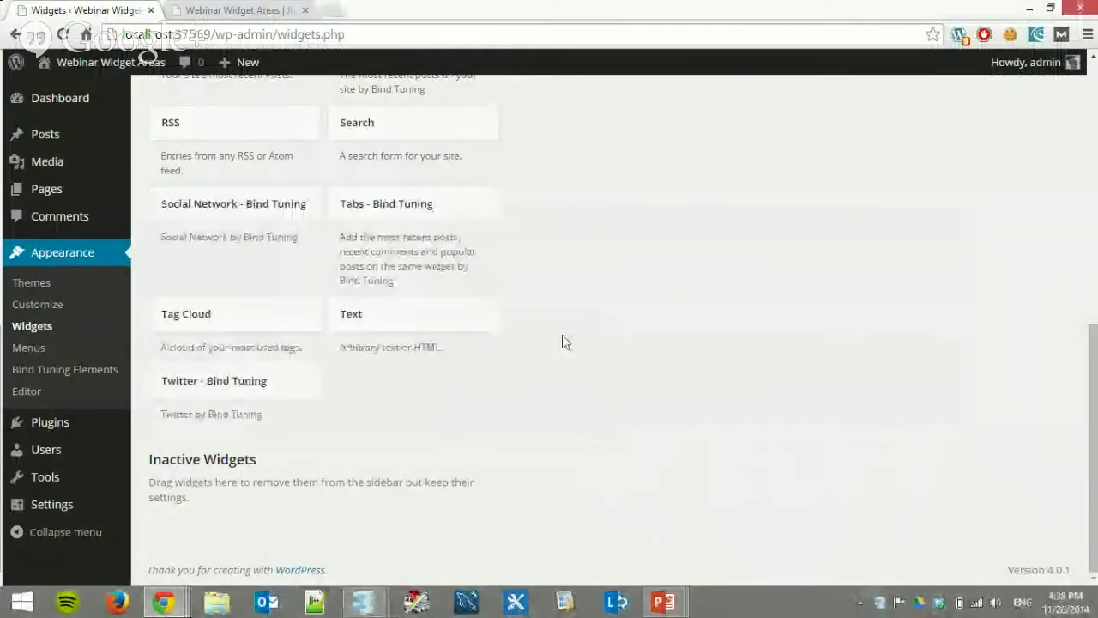
{"action": "key", "text": "ctrl+Tab"}
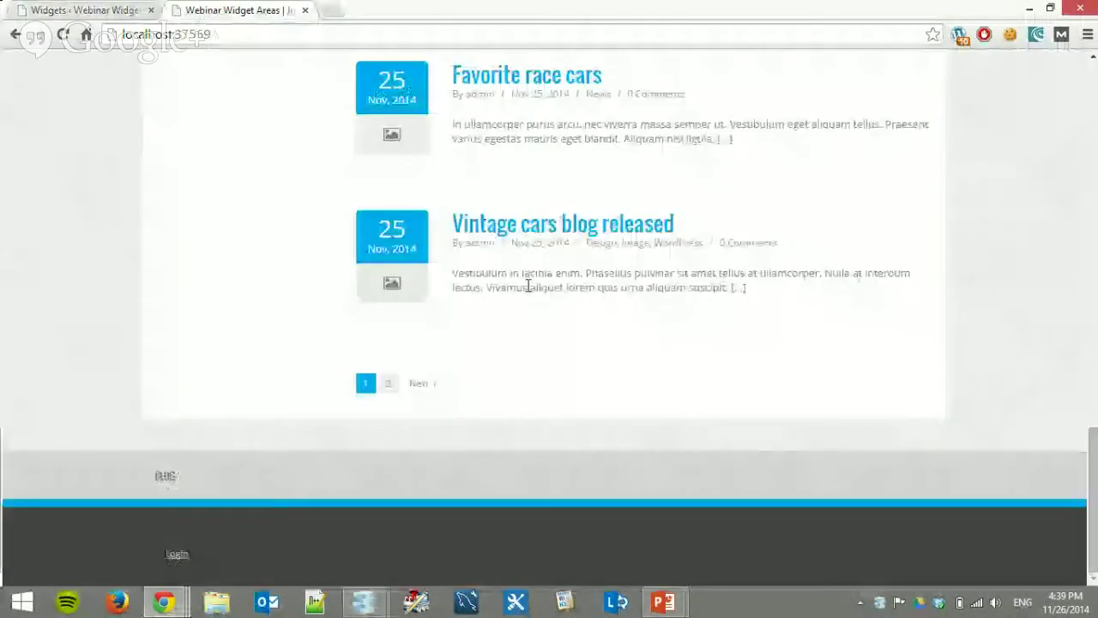
{"action": "scroll", "coordinate": [621, 412], "scroll_direction": "up", "scroll_amount": 10}
{"action": "scroll", "coordinate": [621, 413], "scroll_direction": "up", "scroll_amount": 4}
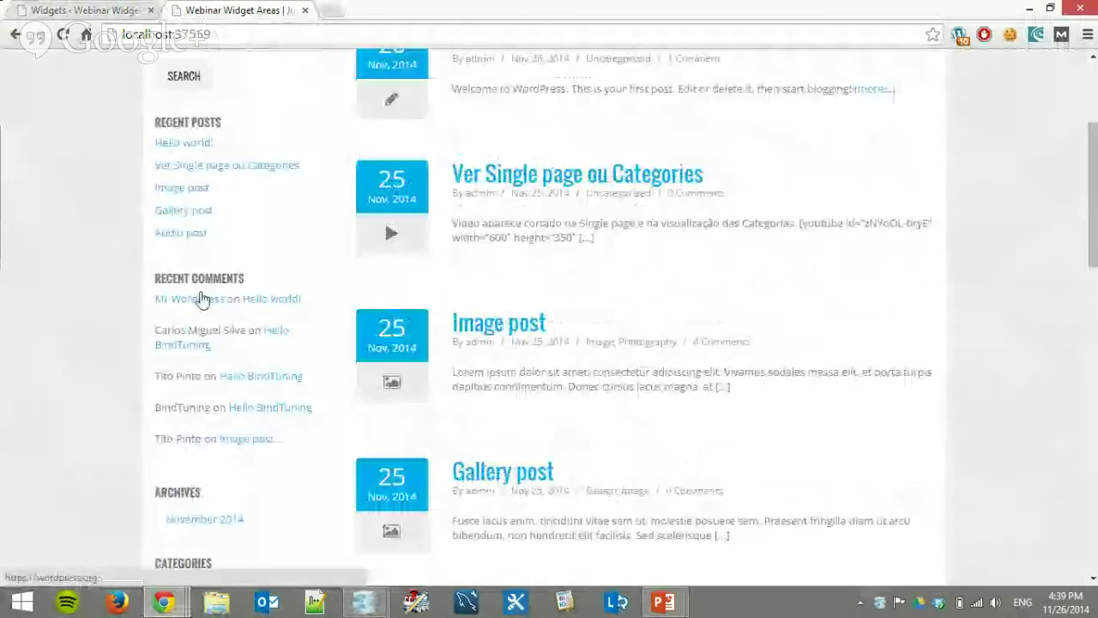
{"action": "scroll", "coordinate": [199, 298], "scroll_direction": "up", "scroll_amount": 3}
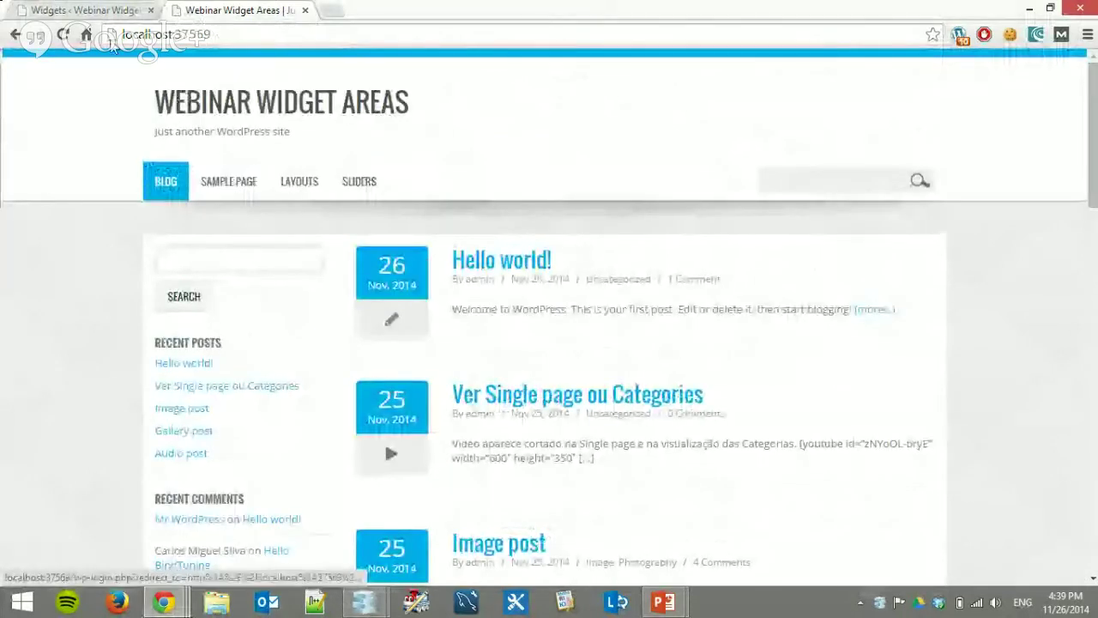
{"action": "left_click", "coordinate": [249, 36]}
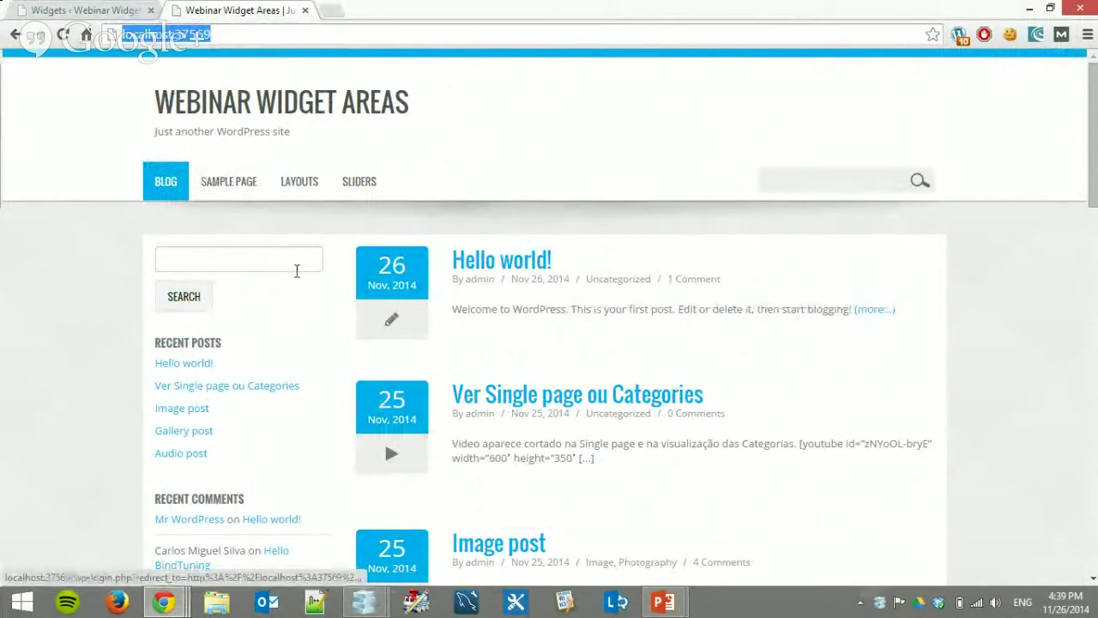
{"action": "scroll", "coordinate": [497, 420], "scroll_direction": "down", "scroll_amount": 4}
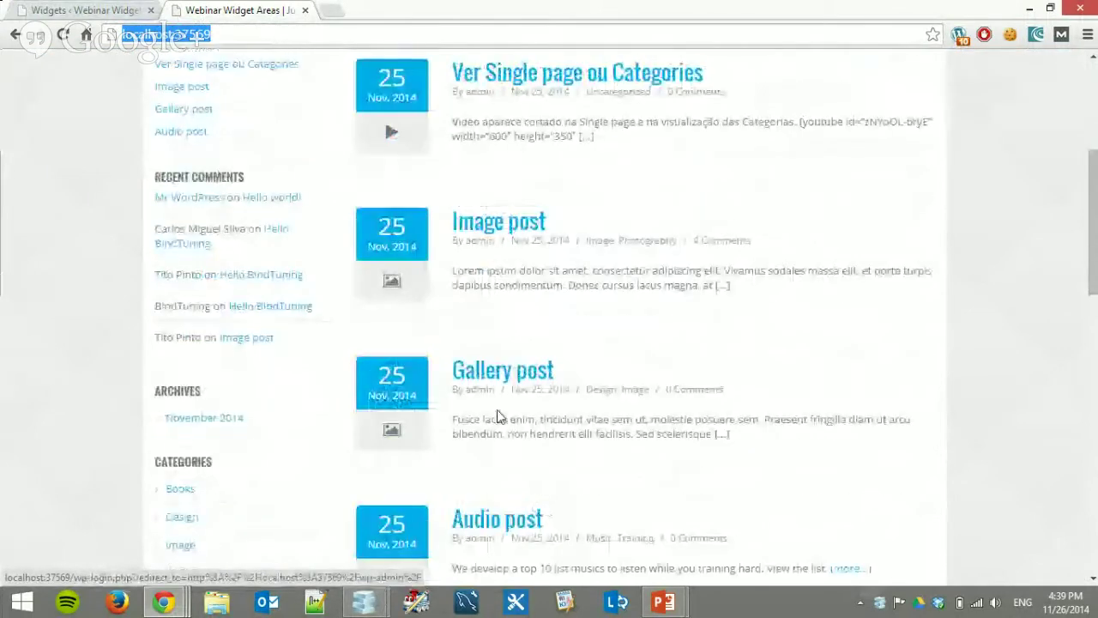
{"action": "scroll", "coordinate": [502, 378], "scroll_direction": "down", "scroll_amount": 7}
{"action": "scroll", "coordinate": [443, 368], "scroll_direction": "up", "scroll_amount": 9}
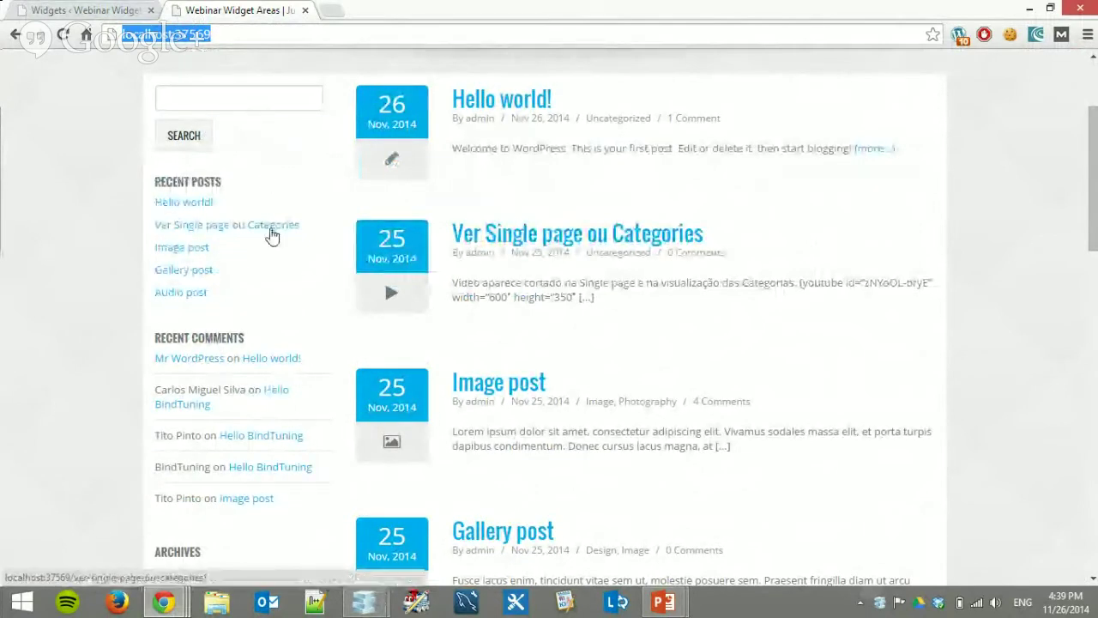
- Return to the Widgets admin page and expand the LeftZone area to view its widgets
{"action": "key", "text": "ctrl+shift+Tab"}
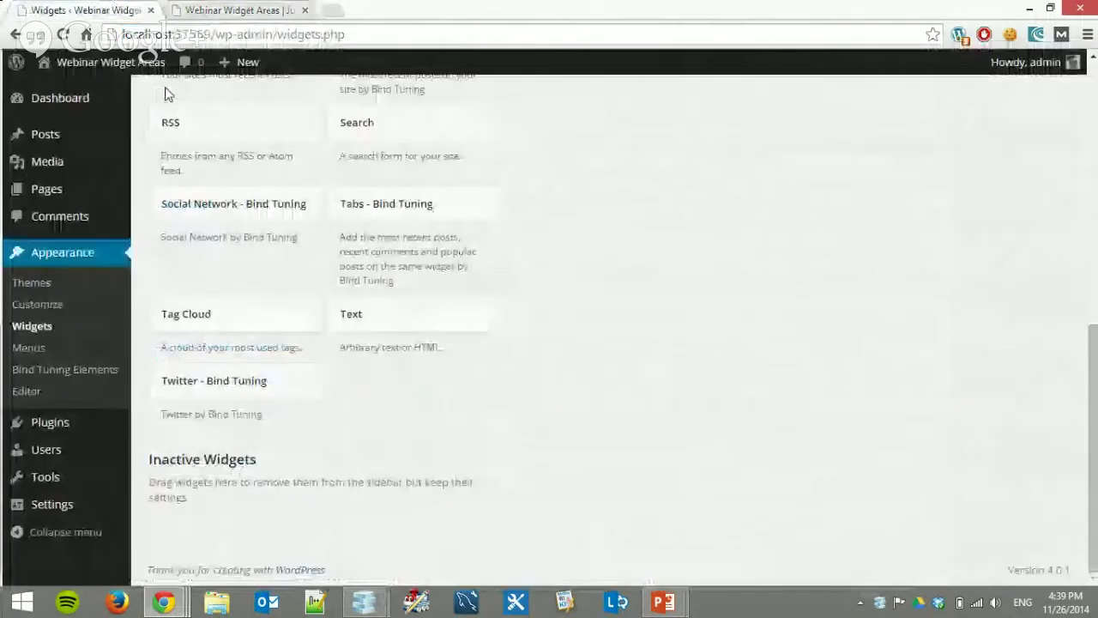
{"action": "scroll", "coordinate": [554, 299], "scroll_direction": "up", "scroll_amount": 7}
{"action": "left_click", "coordinate": [774, 148]}
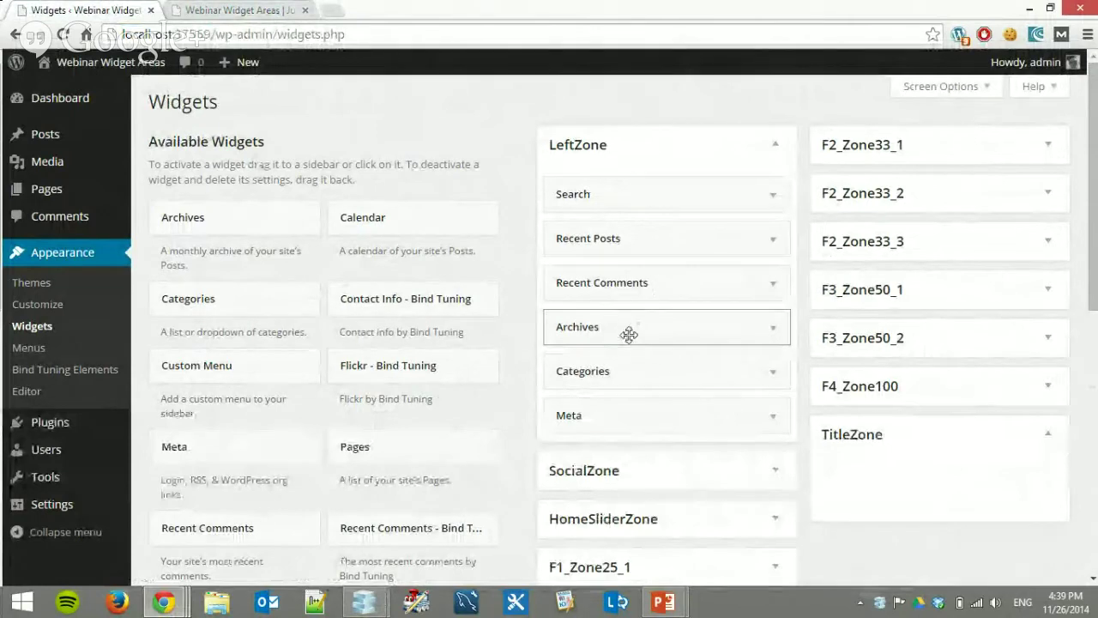
- Compare the blog page's sidebar with the LeftZone widgets and examine the space between the content and the footer
{"action": "left_click", "coordinate": [230, 9]}
{"action": "scroll", "coordinate": [215, 140], "scroll_direction": "down", "scroll_amount": 1}
{"action": "scroll", "coordinate": [197, 189], "scroll_direction": "down", "scroll_amount": 2}
{"action": "scroll", "coordinate": [216, 461], "scroll_direction": "down", "scroll_amount": 3}
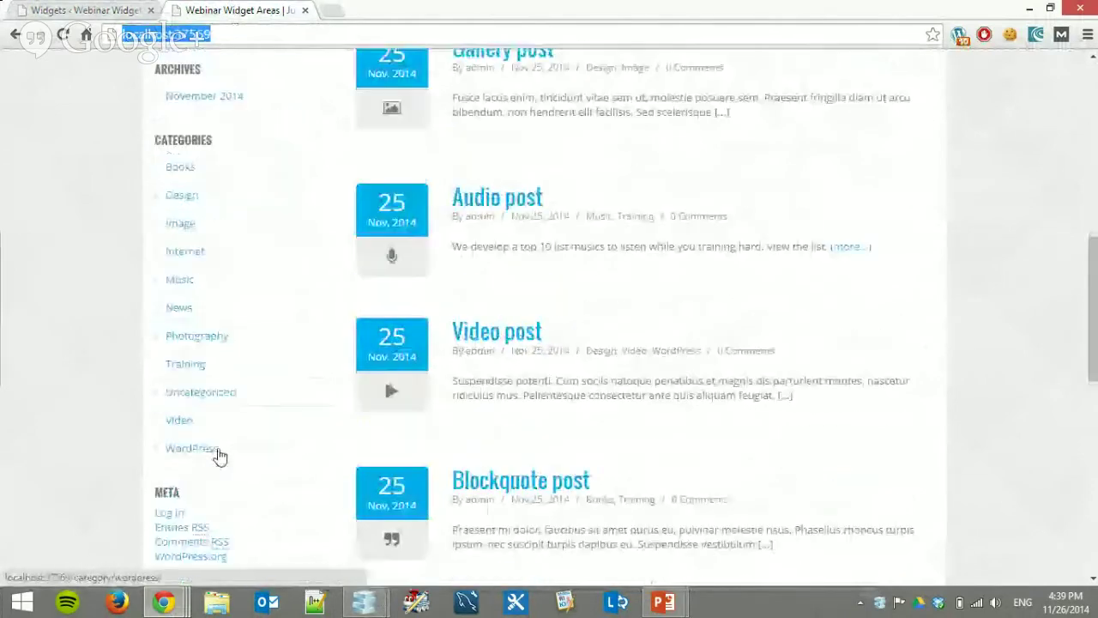
{"action": "scroll", "coordinate": [220, 455], "scroll_direction": "up", "scroll_amount": 4}
{"action": "scroll", "coordinate": [215, 441], "scroll_direction": "down", "scroll_amount": 6}
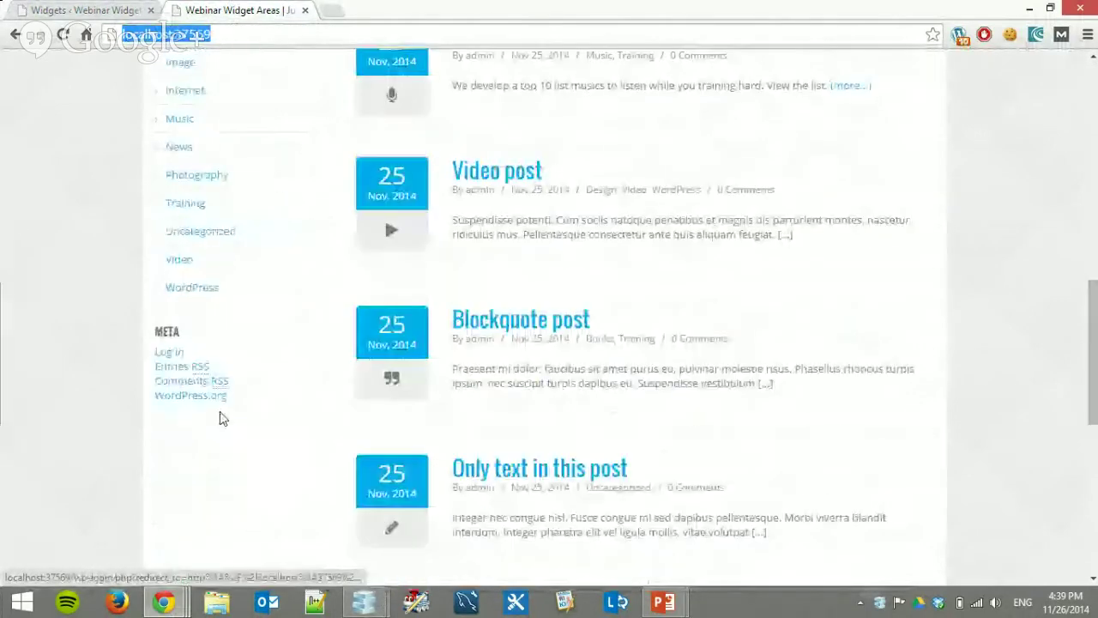
{"action": "scroll", "coordinate": [221, 418], "scroll_direction": "down", "scroll_amount": 7}
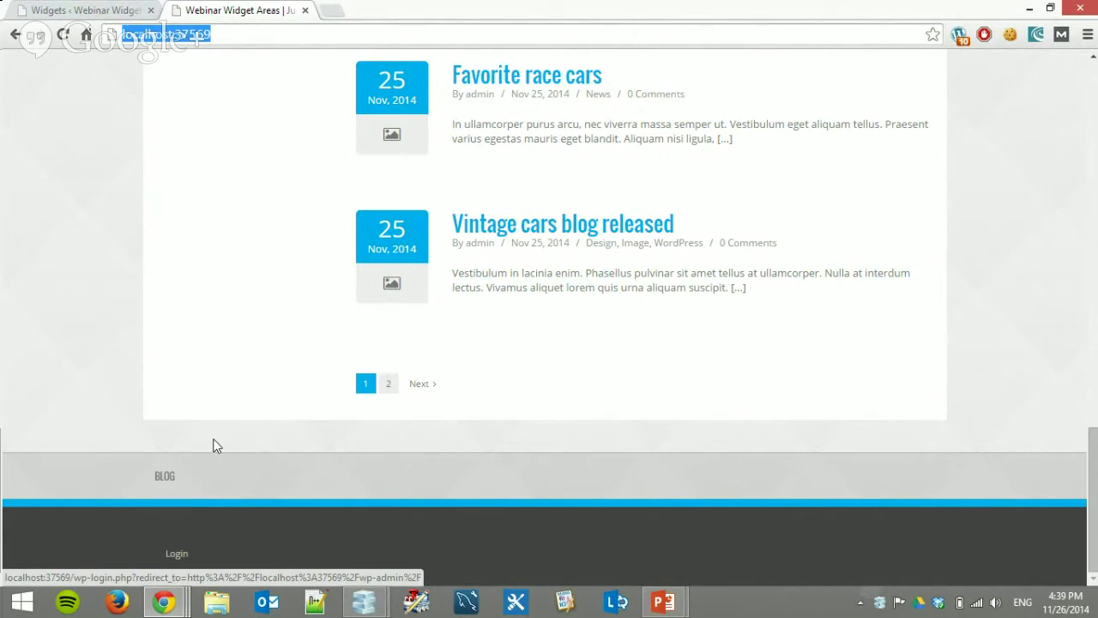
{"action": "left_click", "coordinate": [13, 396]}
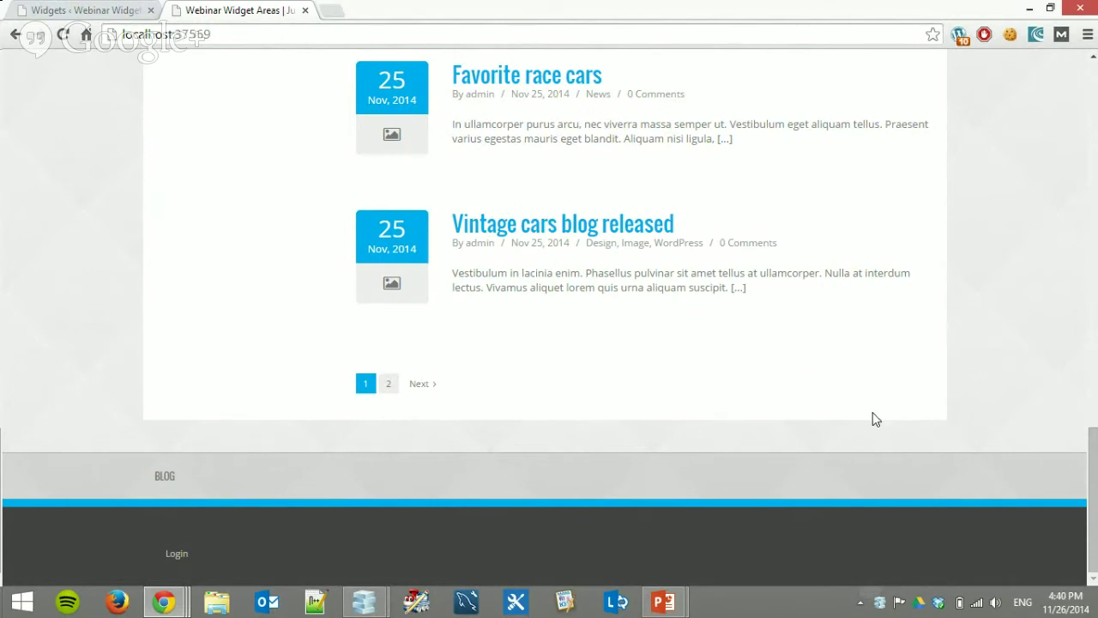
- Switch to the PowerPoint slideshow and advance past the "Widgets area – Code" slide
{"action": "left_click", "coordinate": [665, 601]}
{"action": "key", "text": "Right"}
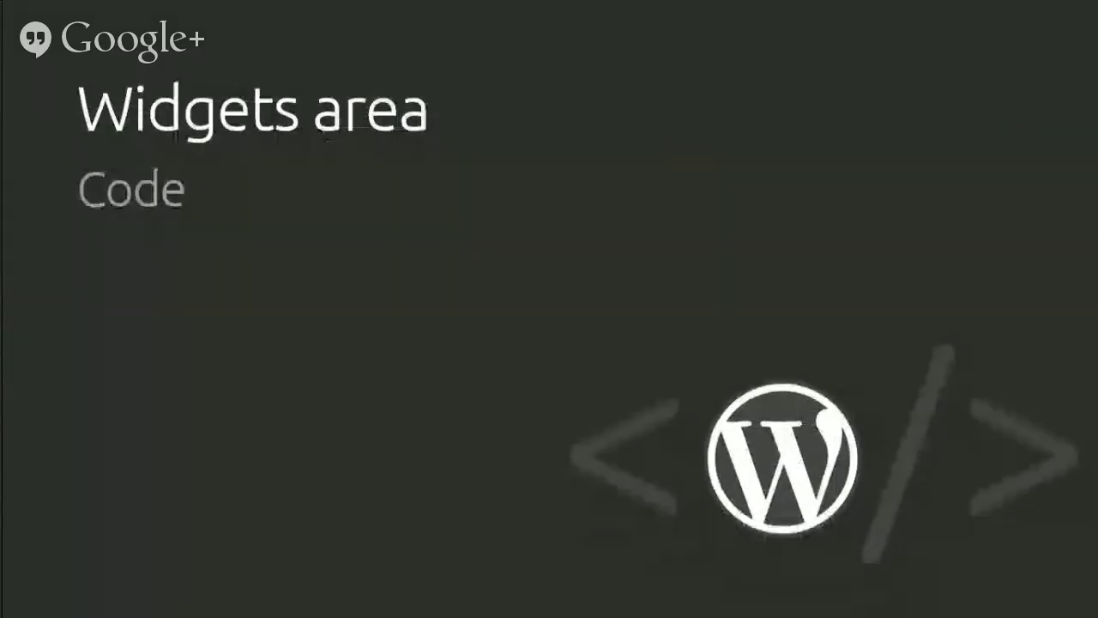
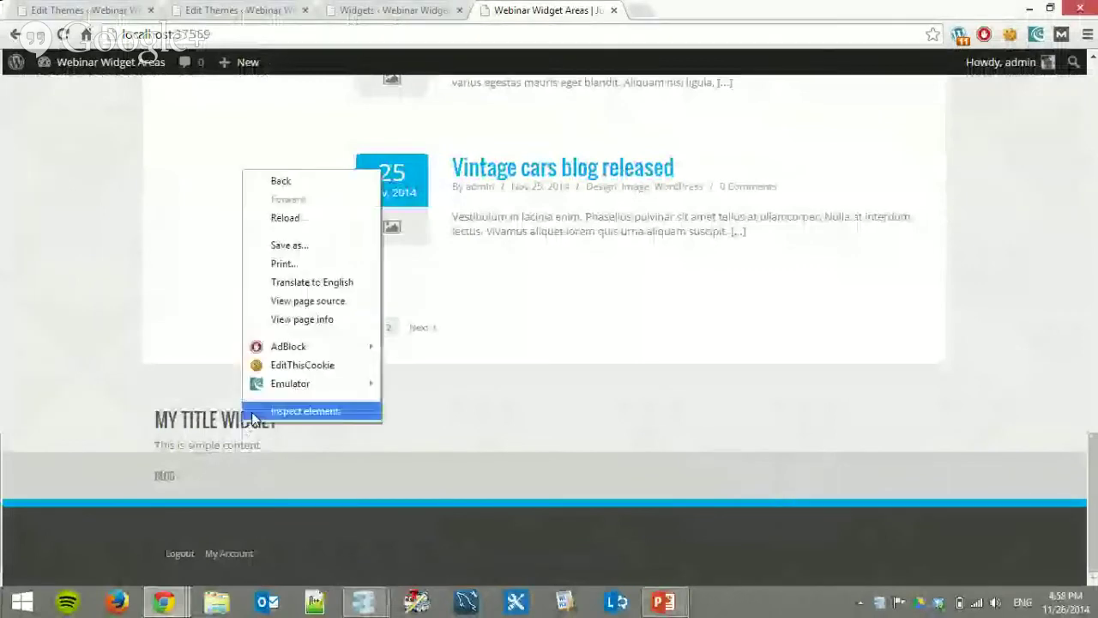
- Inspect the "My title widget" heading's HTML and examine its class and the surrounding container and widget elements in my-custom-area
{"action": "left_click", "coordinate": [300, 411]}
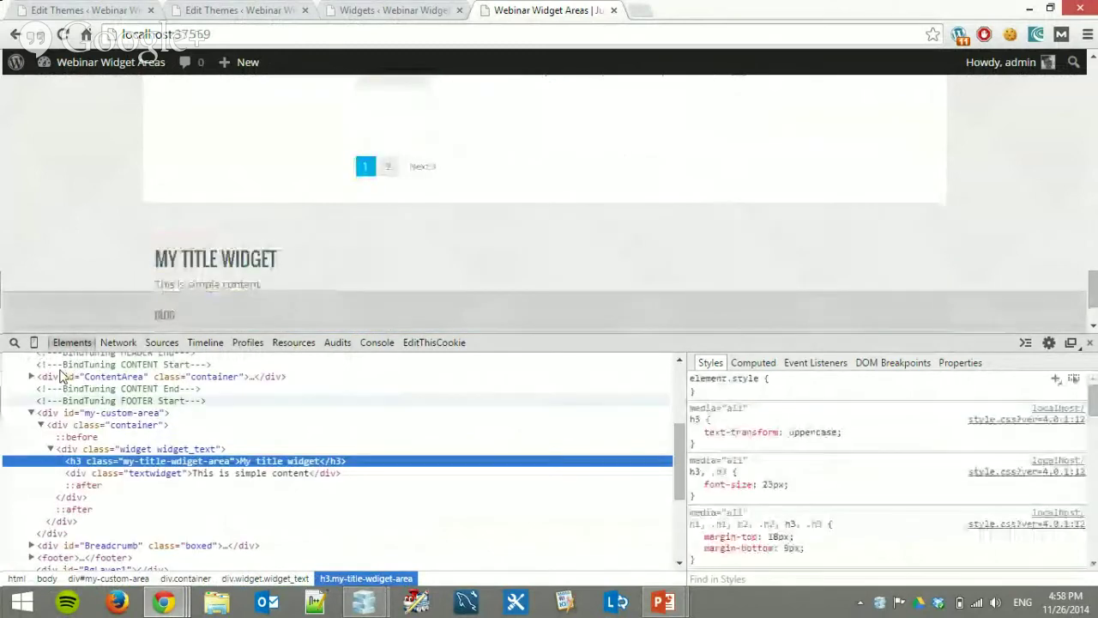
{"action": "double_click", "coordinate": [176, 462]}
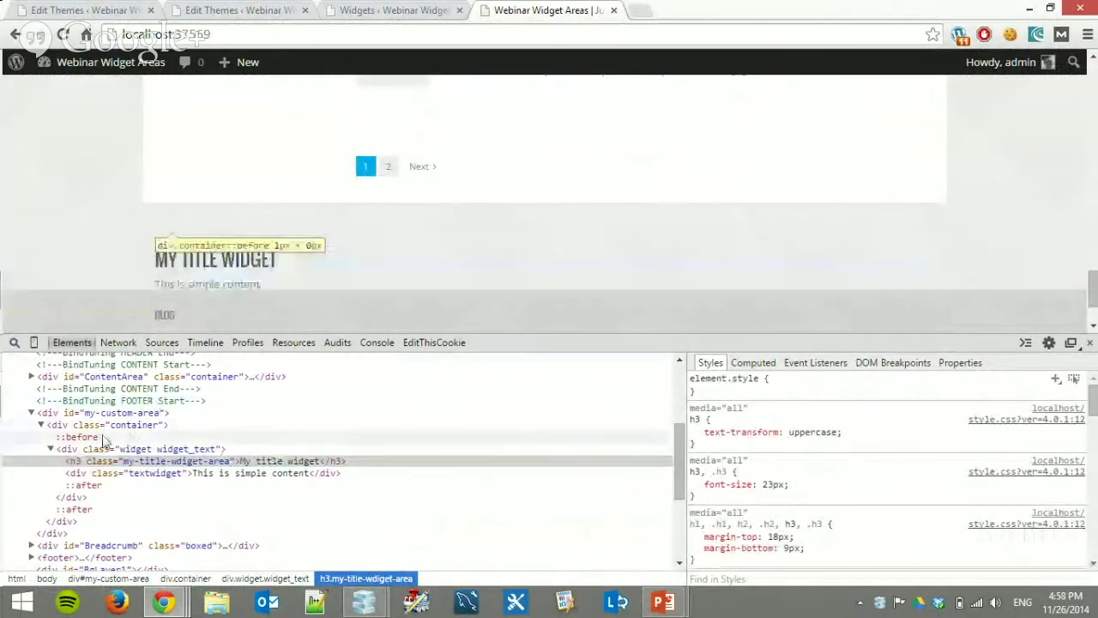
{"action": "left_click", "coordinate": [40, 426]}
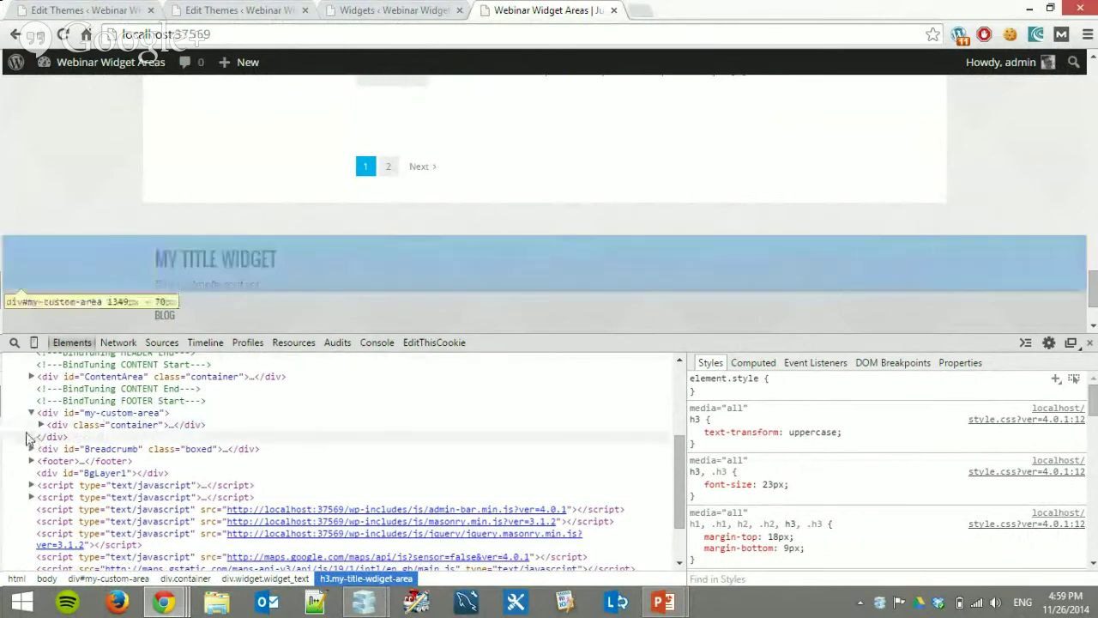
{"action": "left_click", "coordinate": [40, 426]}
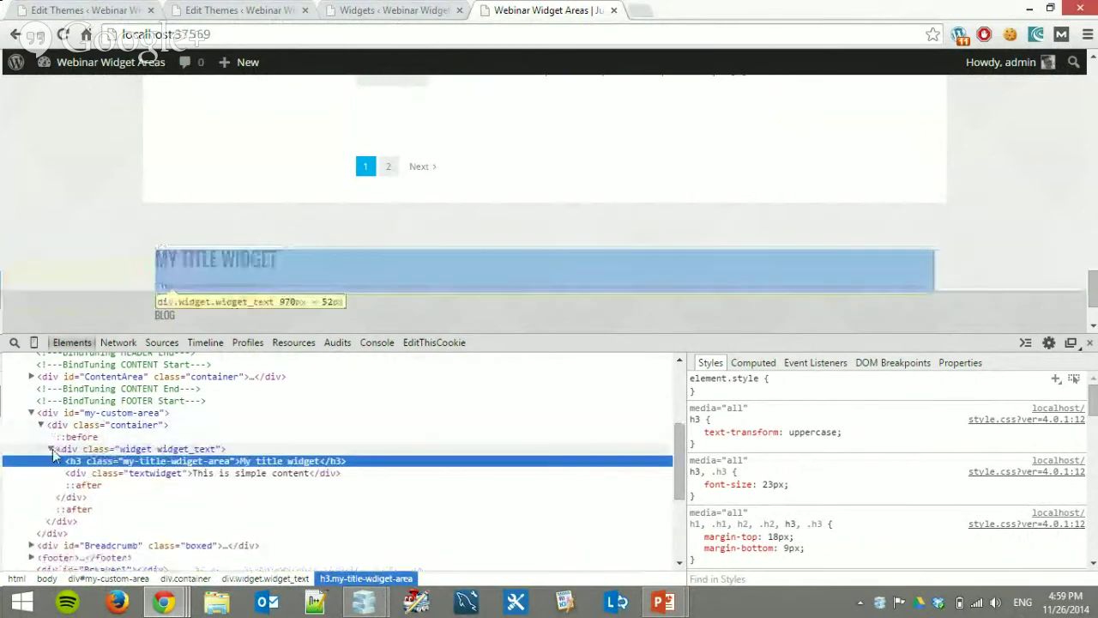
{"action": "left_click", "coordinate": [51, 450]}
{"action": "left_click", "coordinate": [147, 450]}
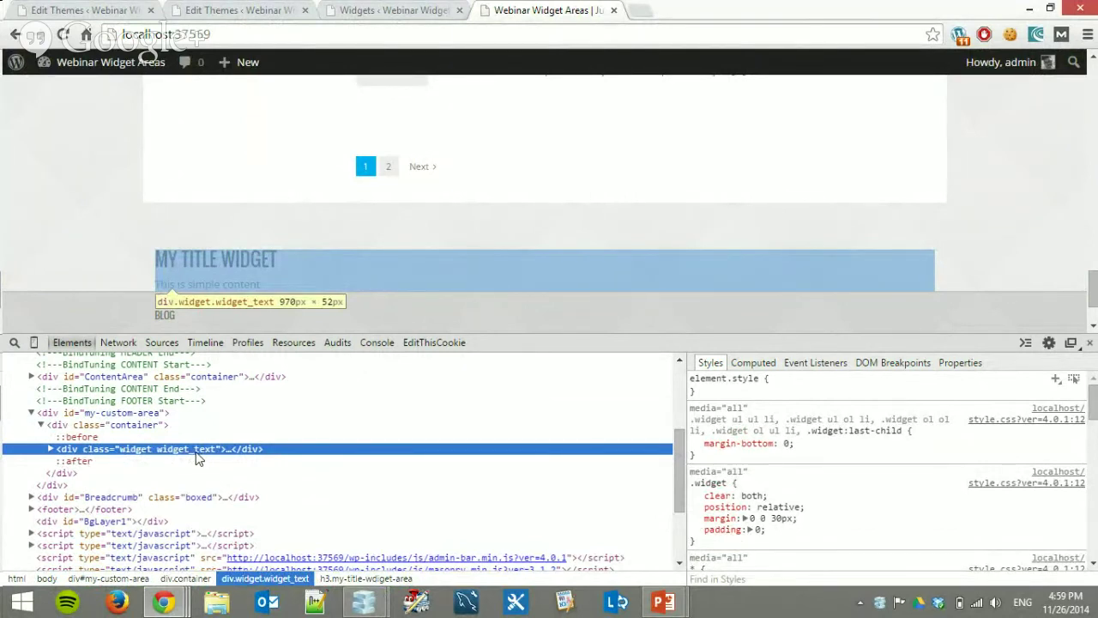
- Expand the text widget's container in my-custom-area and examine the HTML of its title heading and text content
{"action": "left_click", "coordinate": [50, 449]}
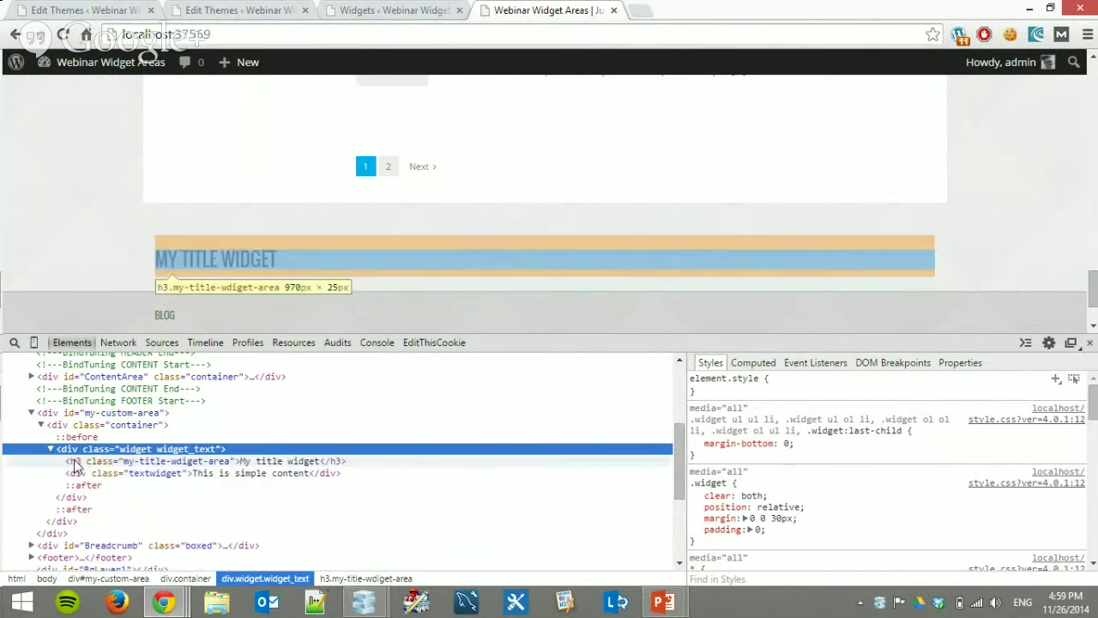
{"action": "left_click", "coordinate": [75, 464]}
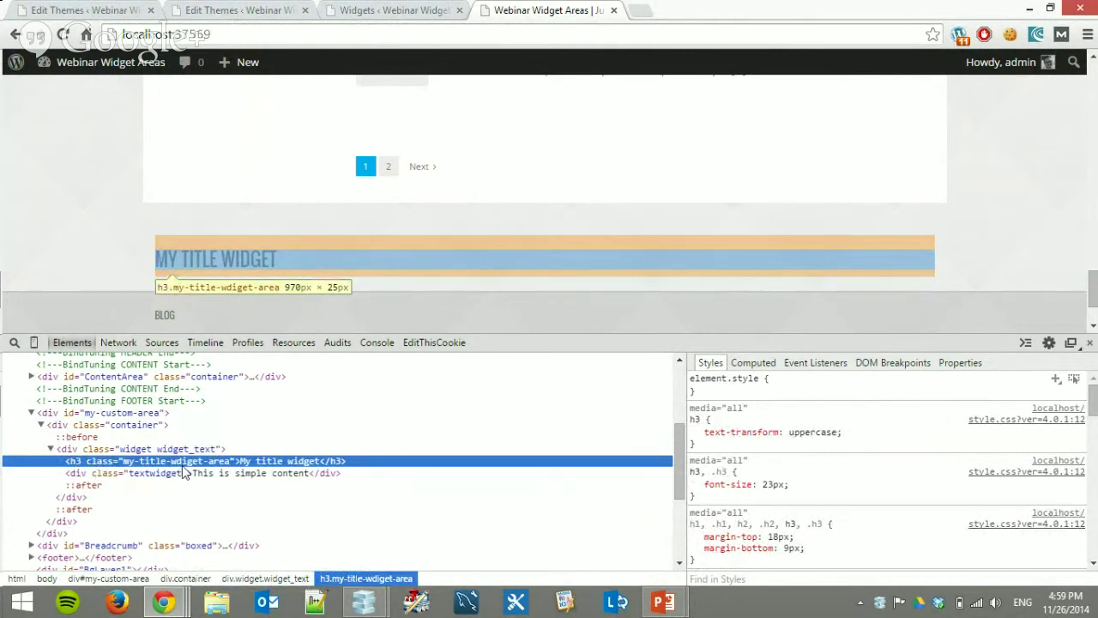
{"action": "left_click", "coordinate": [75, 475]}
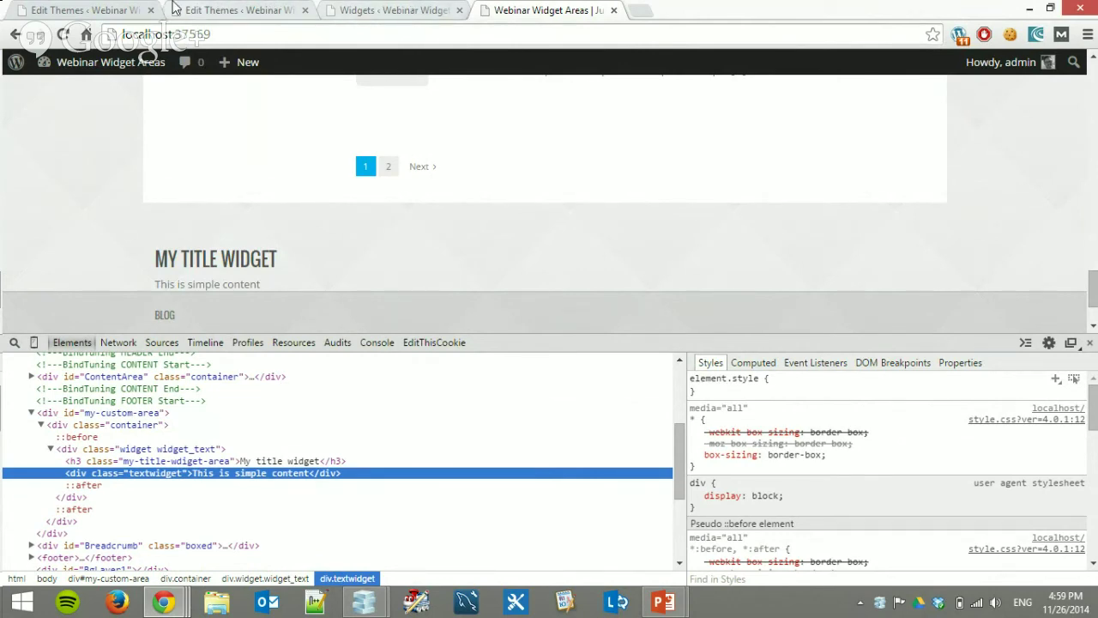
- Open the Custom CSS section of the Bind Tuning theme options and start editing the CSS code
{"action": "left_click", "coordinate": [370, 10]}
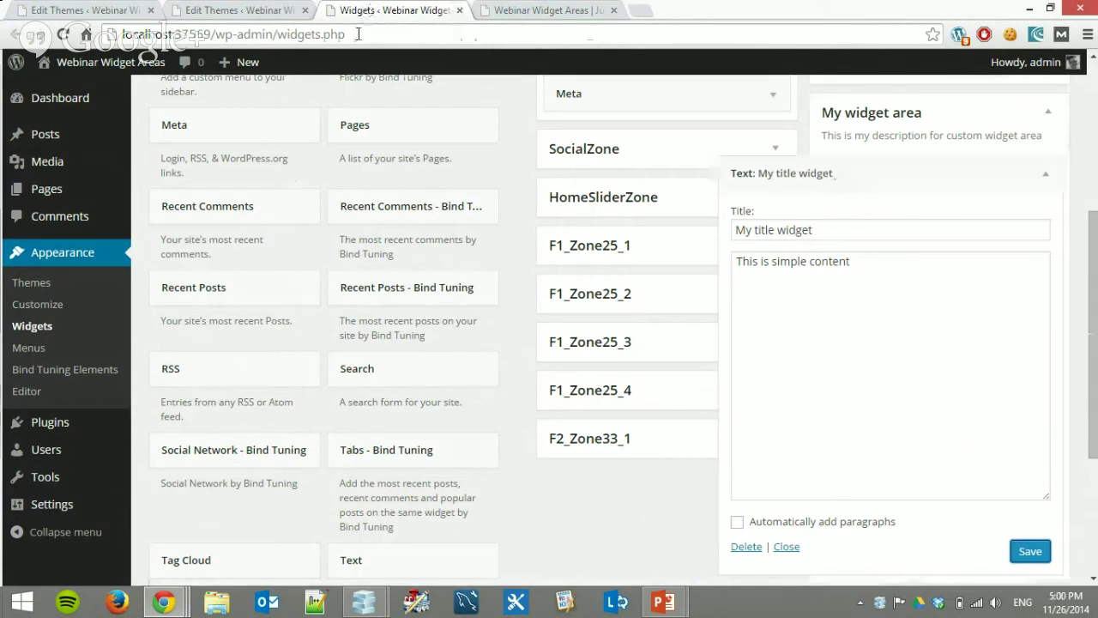
{"action": "left_click", "coordinate": [81, 378]}
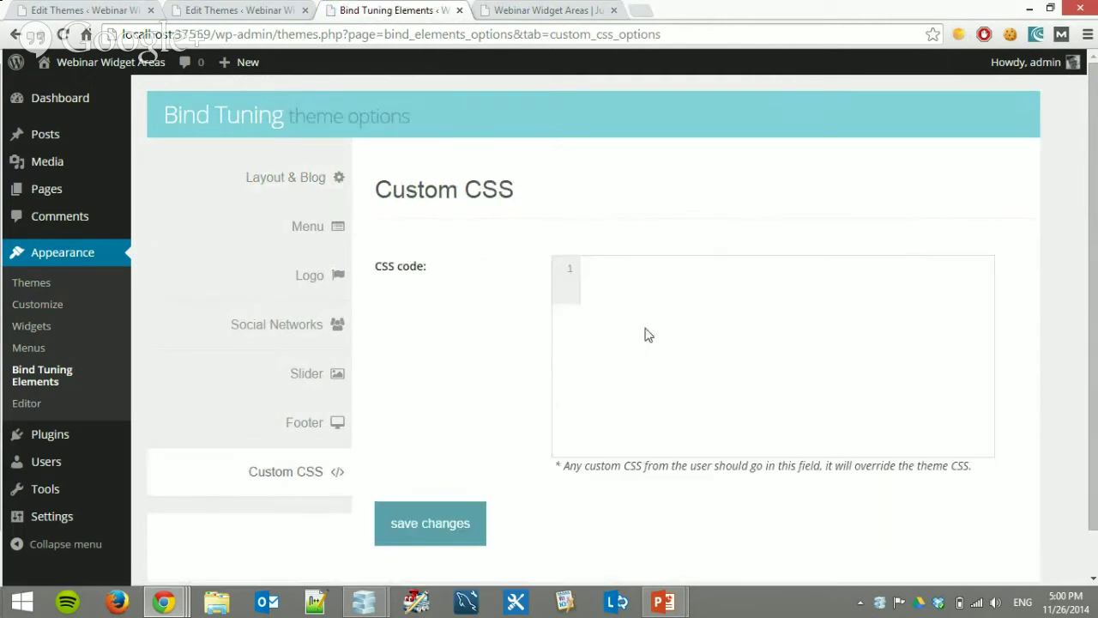
{"action": "left_click", "coordinate": [608, 273]}
{"action": "scroll", "coordinate": [677, 369], "scroll_direction": "down", "scroll_amount": 1}
{"action": "scroll", "coordinate": [679, 373], "scroll_direction": "up", "scroll_amount": 1}
{"action": "type", "text": "sa"}
{"action": "key", "text": "BackSpace"}
{"action": "key", "text": "BackSpace"}
{"action": "key", "text": "Return"}
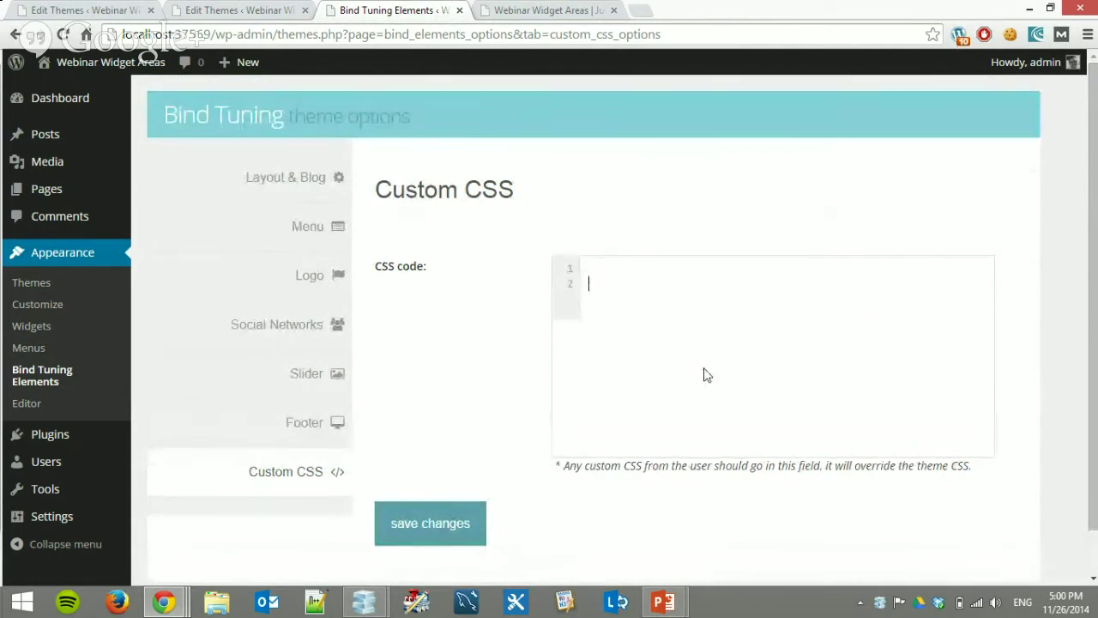
{"action": "key", "text": "Return"}
{"action": "key", "text": "Return"}
{"action": "key", "text": "Return"}
{"action": "key", "text": "BackSpace"}
{"action": "key", "text": "BackSpace"}
{"action": "key", "text": "BackSpace"}
{"action": "key", "text": "BackSpace"}
- Look up the custom area's id on the blog page and add an empty #my-custom-area rule to the custom CSS
{"action": "left_click", "coordinate": [493, 7]}
{"action": "left_click", "coordinate": [85, 412]}
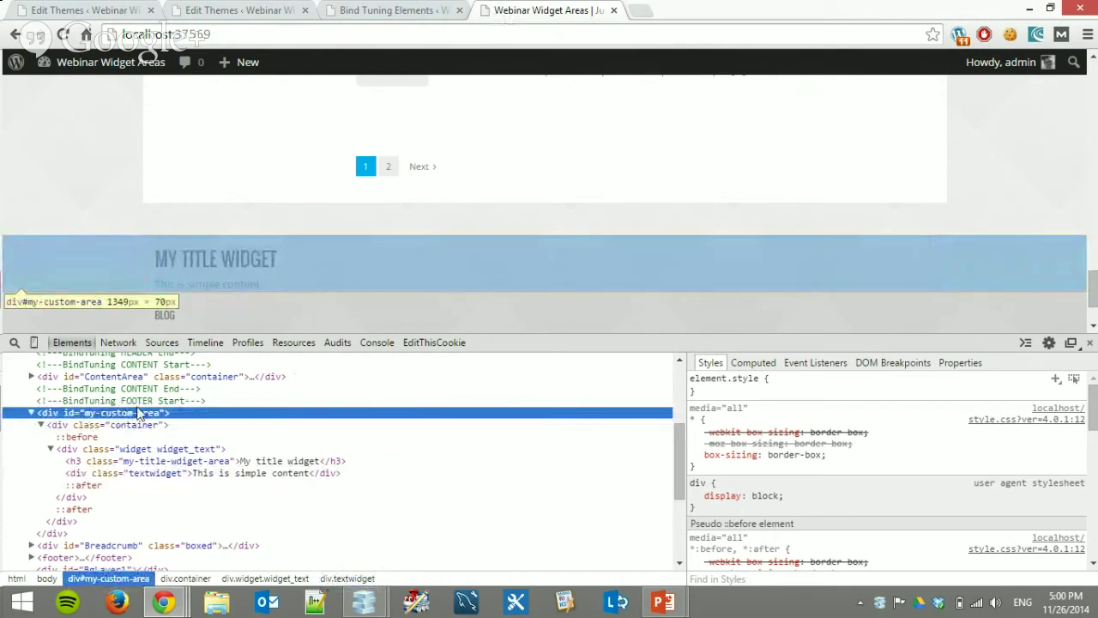
{"action": "left_click", "coordinate": [356, 10]}
{"action": "type", "text": "#"}
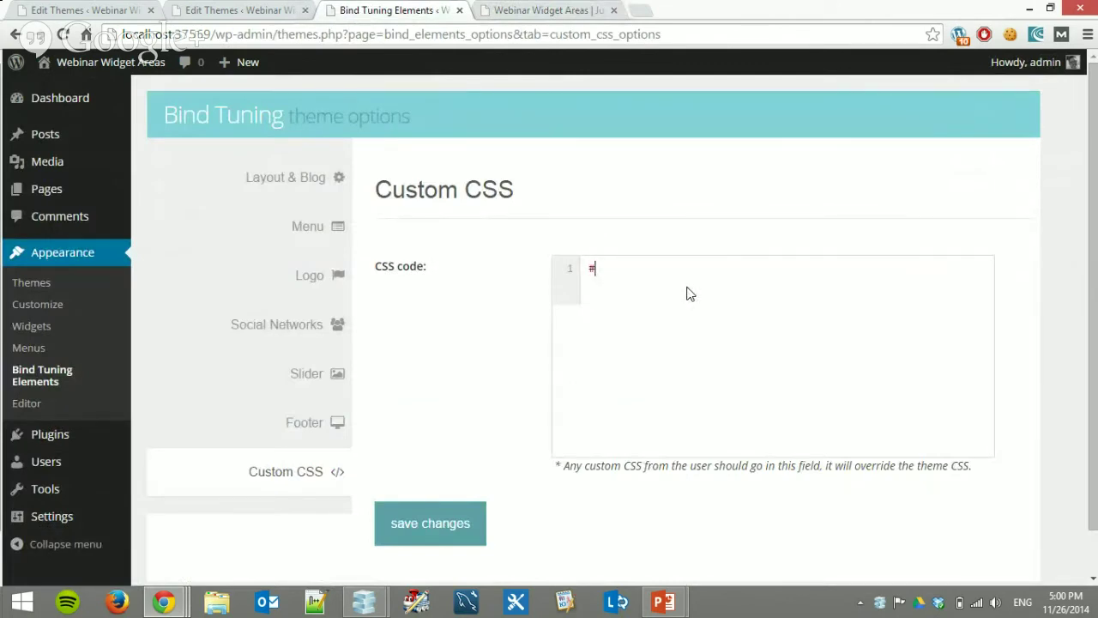
{"action": "type", "text": "my-custom-area {"}
{"action": "key", "text": "Return"}
{"action": "key", "text": "Return"}
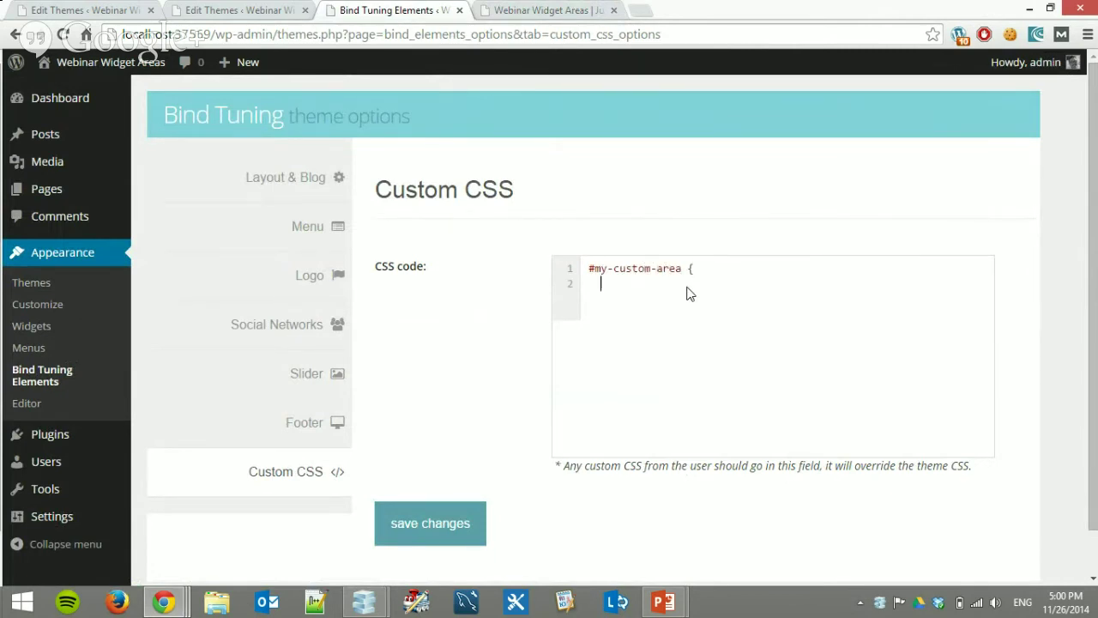
{"action": "type", "text": "}"}
{"action": "key", "text": "Up"}
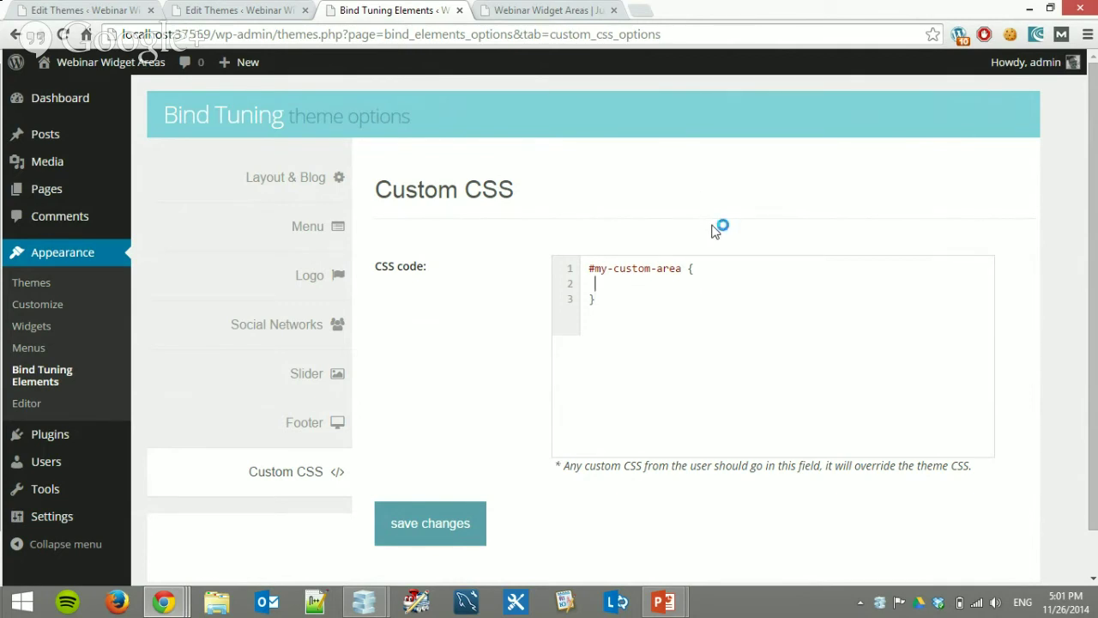
- Add padding-bottom: 20px; to the #my-custom-area rule and save the custom CSS
{"action": "key", "text": "Tab"}
{"action": "type", "text": "padding-bottom: 20px;"}
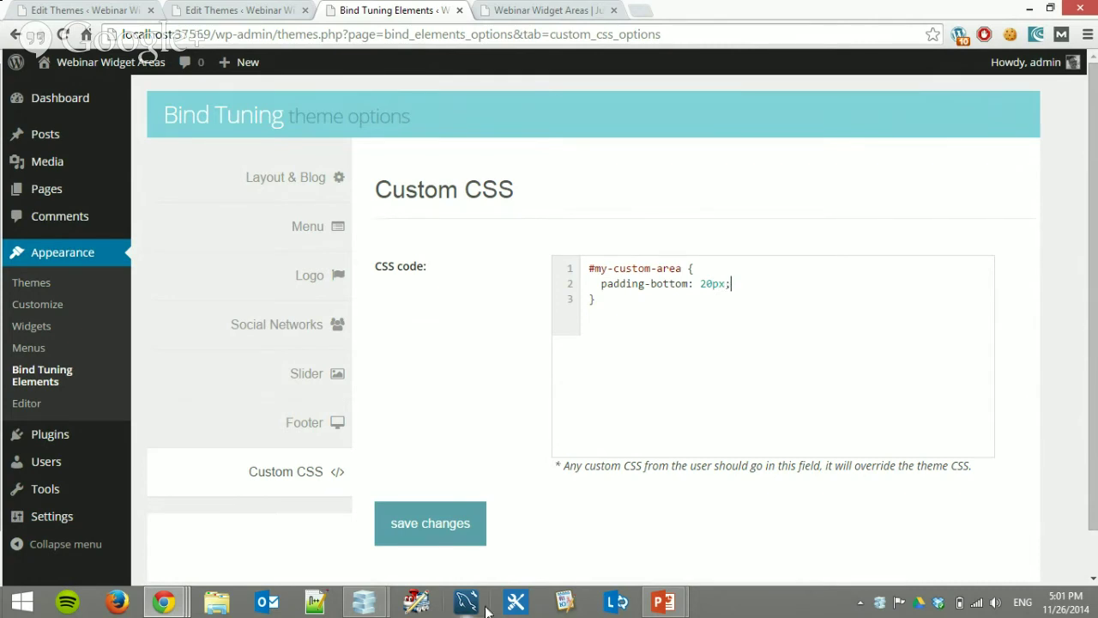
{"action": "left_click", "coordinate": [461, 540]}
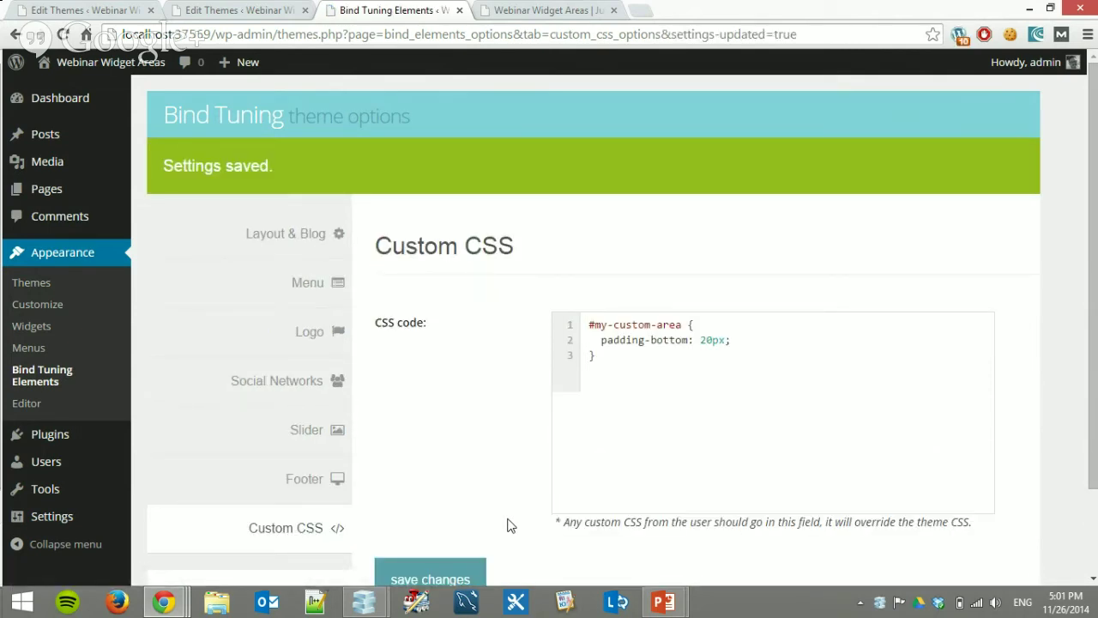
- Examine the space below the custom area on the blog page and the class of the widget's title heading
{"action": "left_click", "coordinate": [538, 10]}
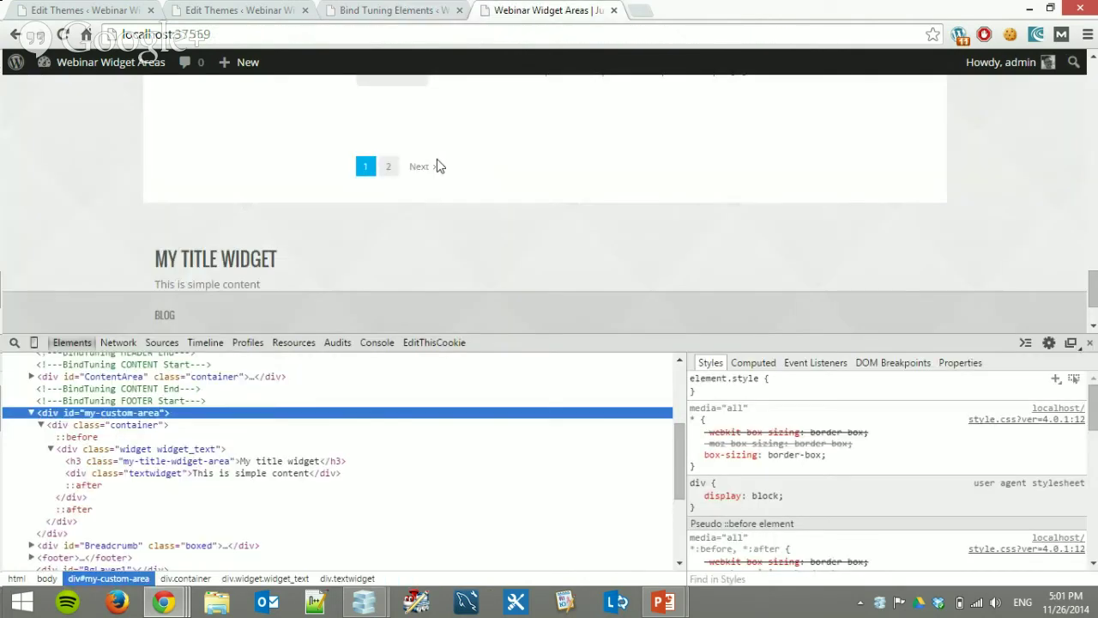
{"action": "scroll", "coordinate": [437, 167], "scroll_direction": "down", "scroll_amount": 1}
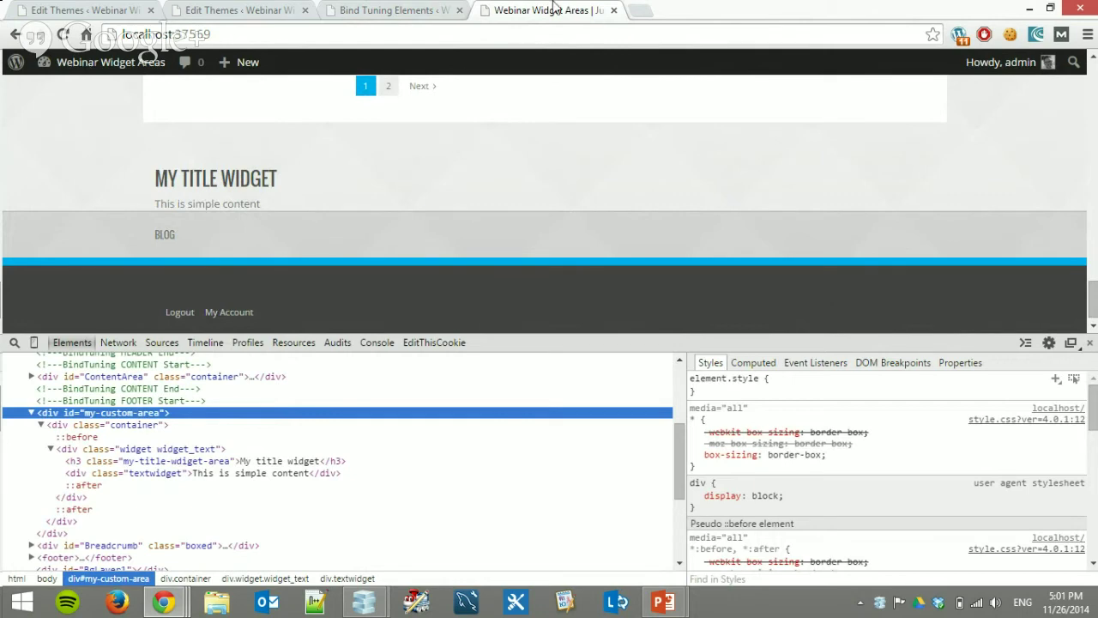
{"action": "left_click", "coordinate": [358, 8]}
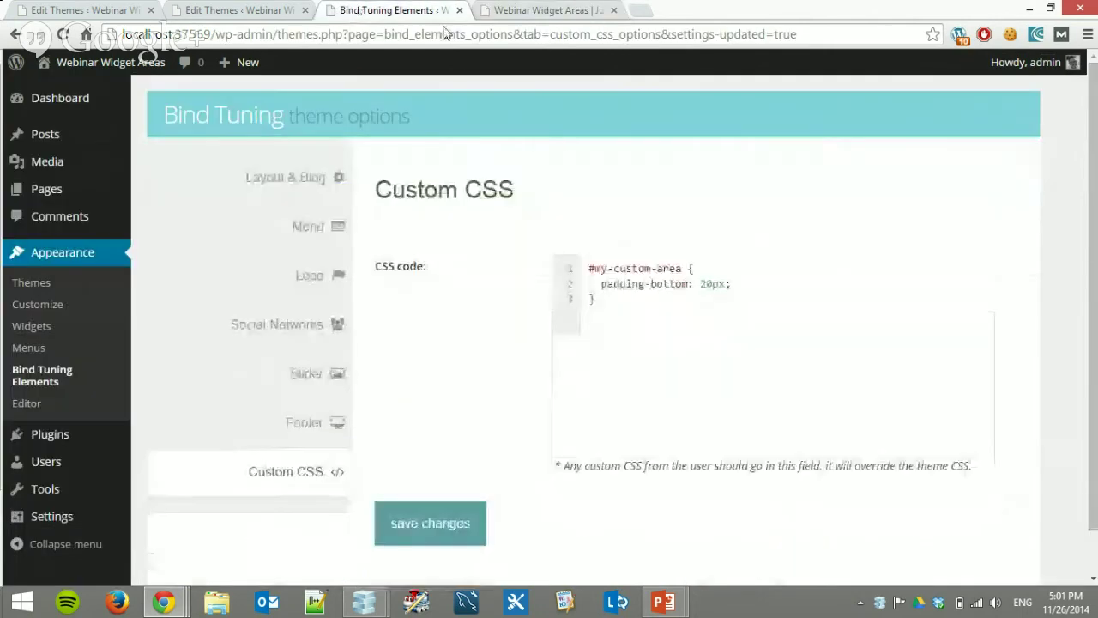
{"action": "left_click", "coordinate": [669, 306]}
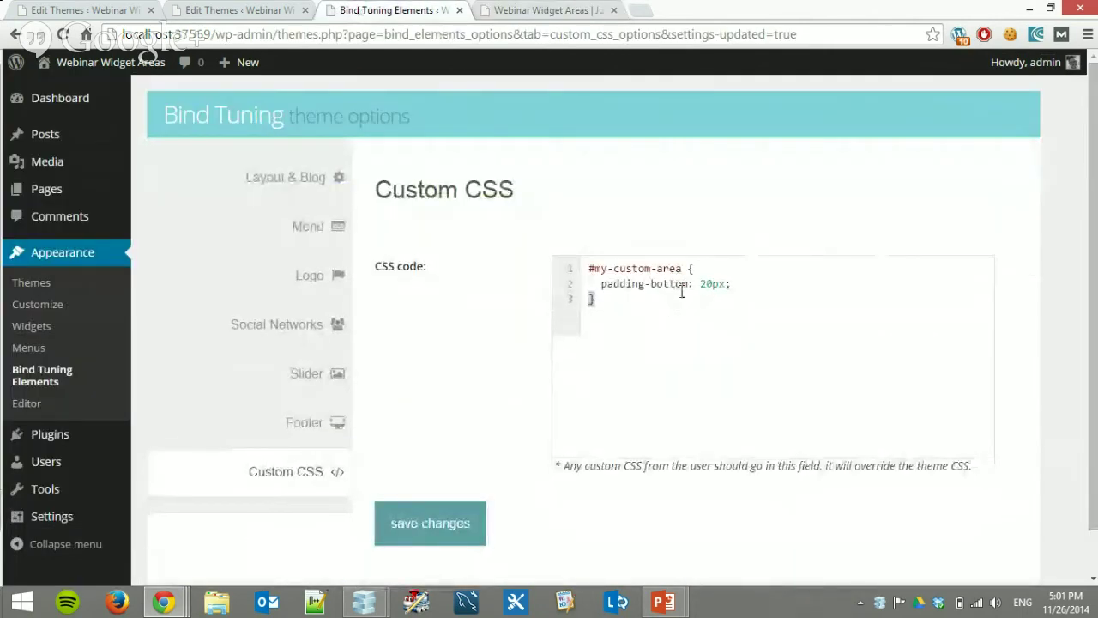
{"action": "left_click", "coordinate": [513, 9]}
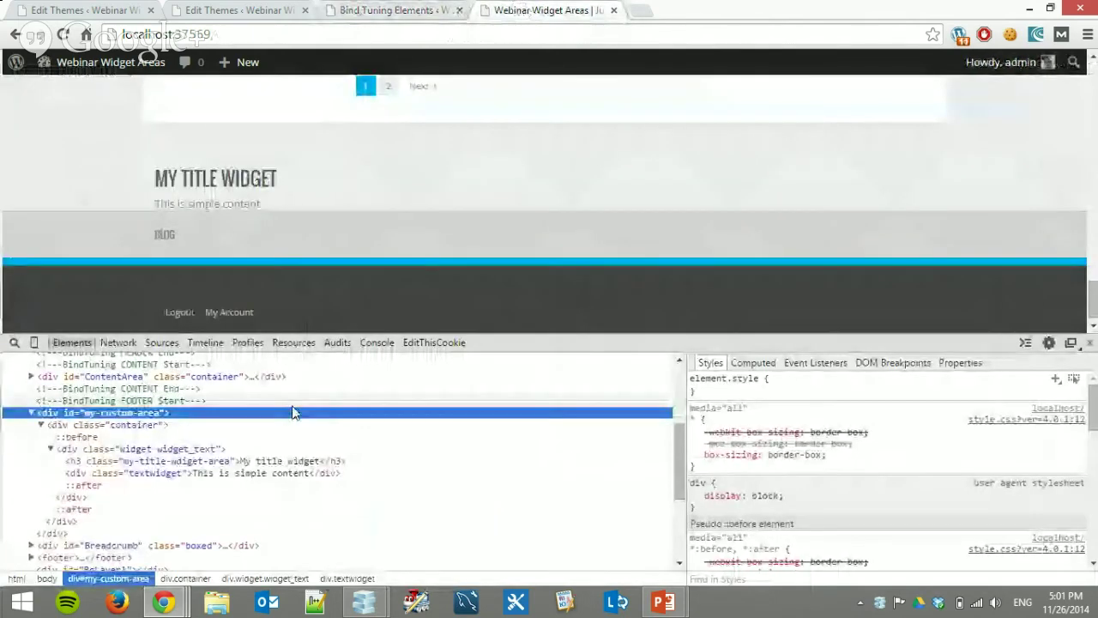
{"action": "left_click", "coordinate": [163, 462]}
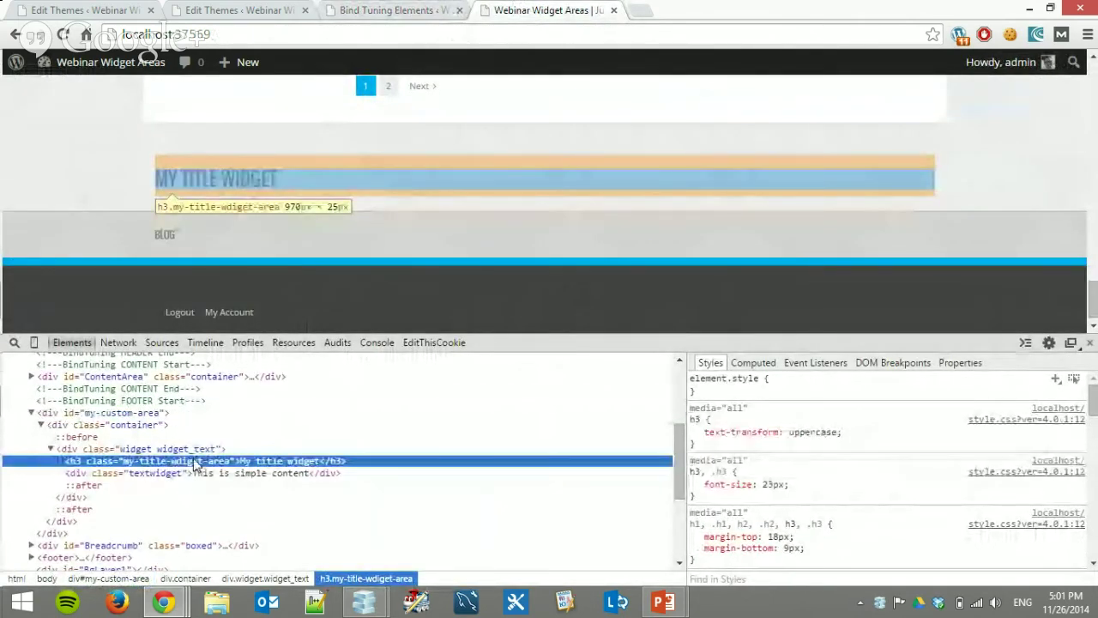
- Add an h2.my-title-widget-area rule below the #my-custom-area rule in the custom CSS
{"action": "left_click", "coordinate": [391, 10]}
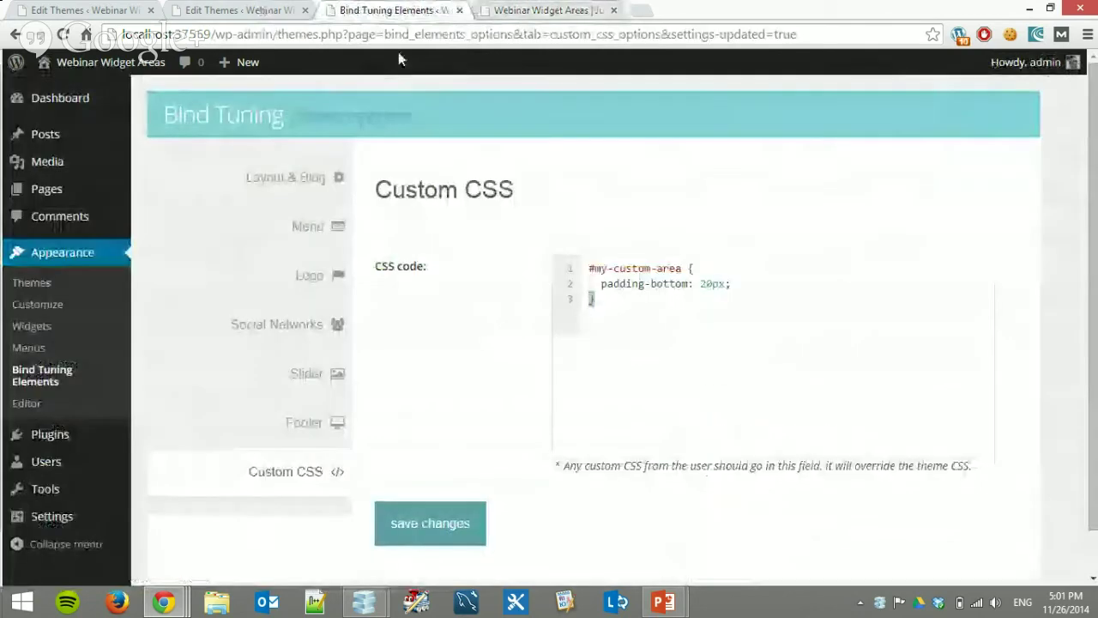
{"action": "left_click", "coordinate": [687, 316]}
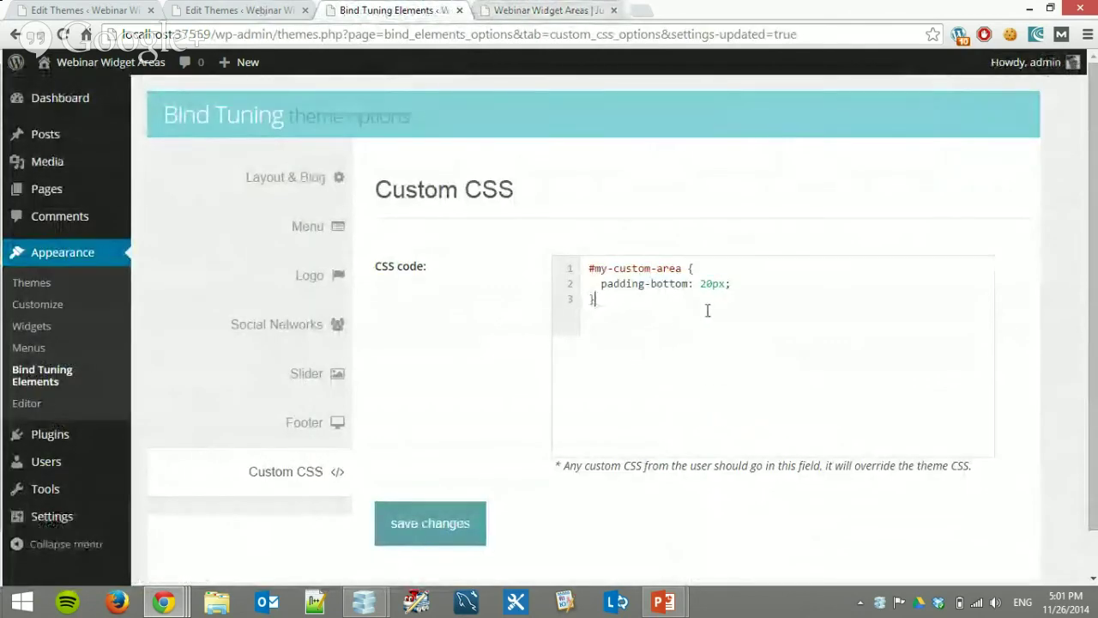
{"action": "key", "text": "Return"}
{"action": "key", "text": "Return"}
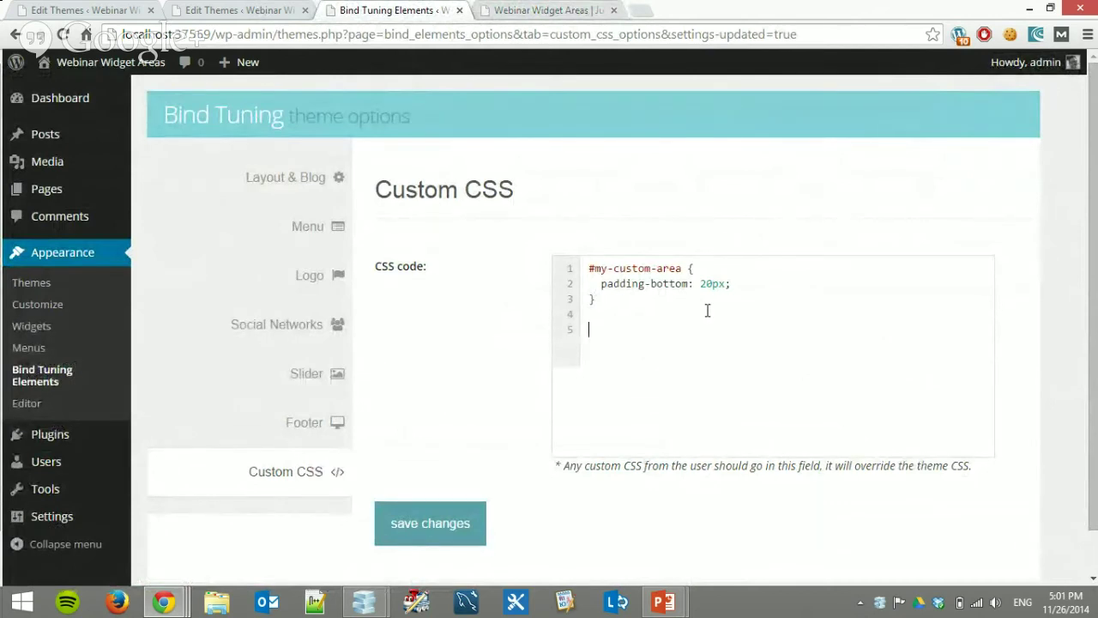
{"action": "type", "text": "h2."}
{"action": "type", "text": "-title-widget-area{"}
{"action": "key", "text": "Return"}
{"action": "key", "text": "Return"}
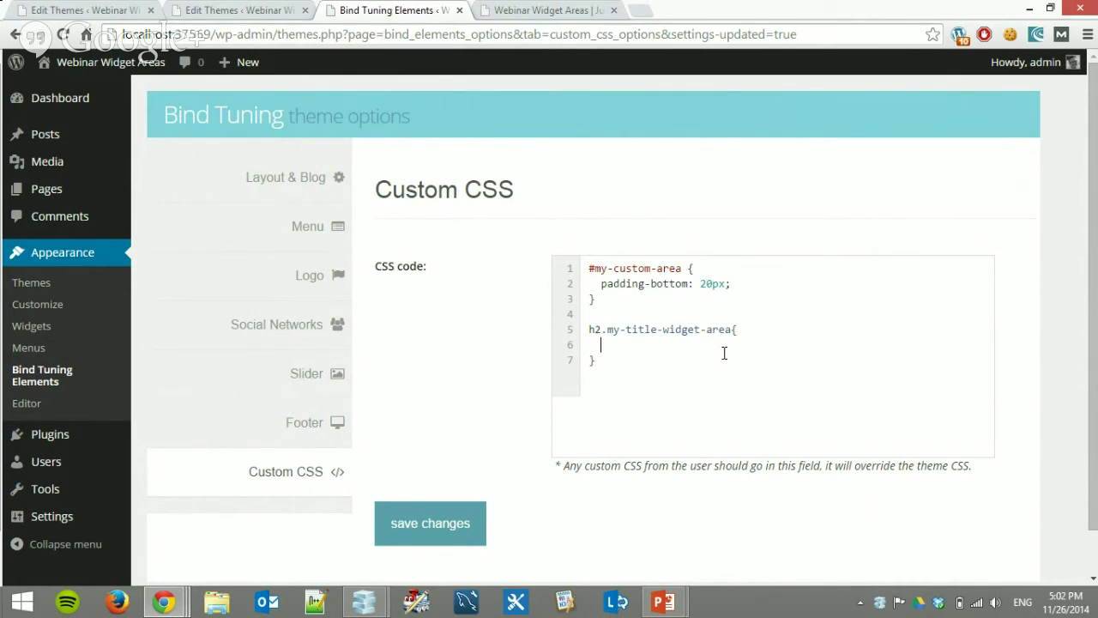
- Give the title rule text-align: center; and font-size: 40px;, and save the custom CSS
{"action": "type", "text": "text-align: center;"}
{"action": "key", "text": "Return"}
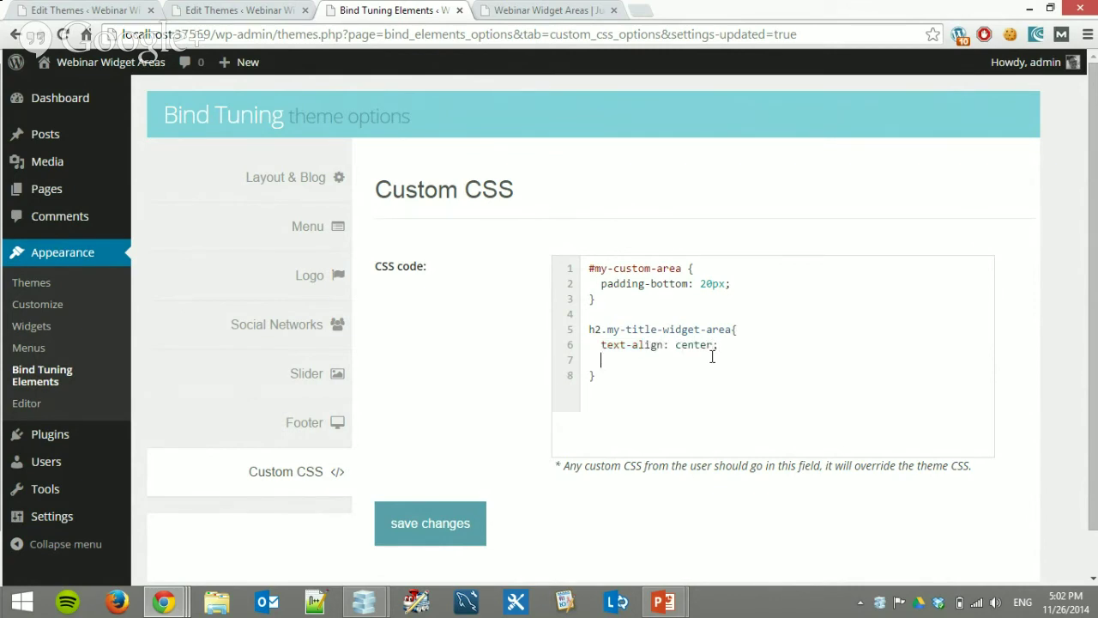
{"action": "type", "text": "font-siz"}
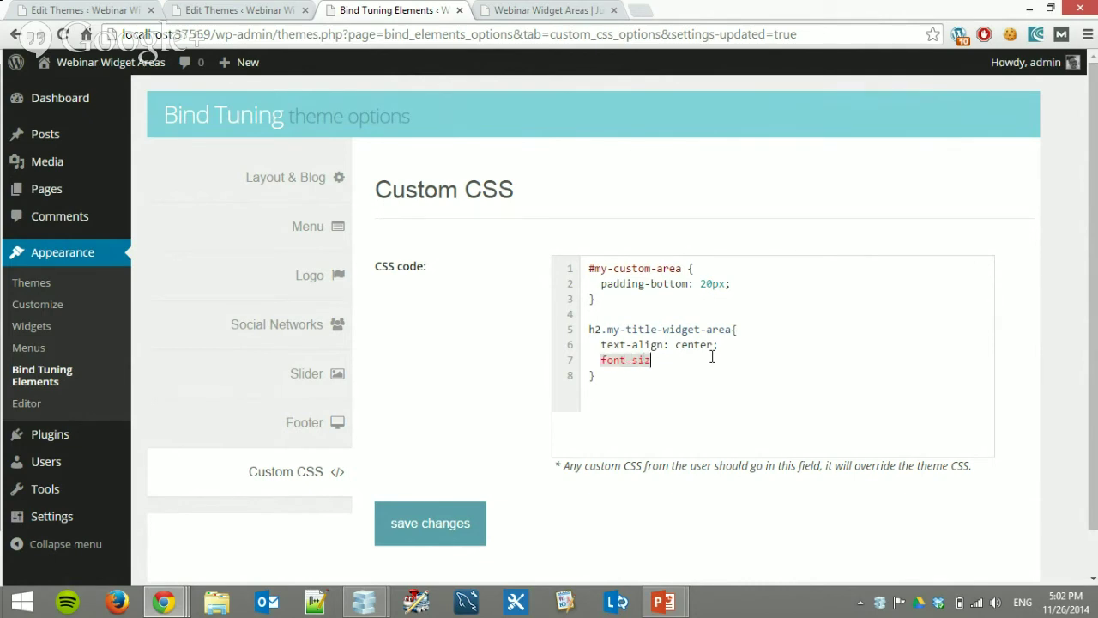
{"action": "type", "text": "e: 40px;"}
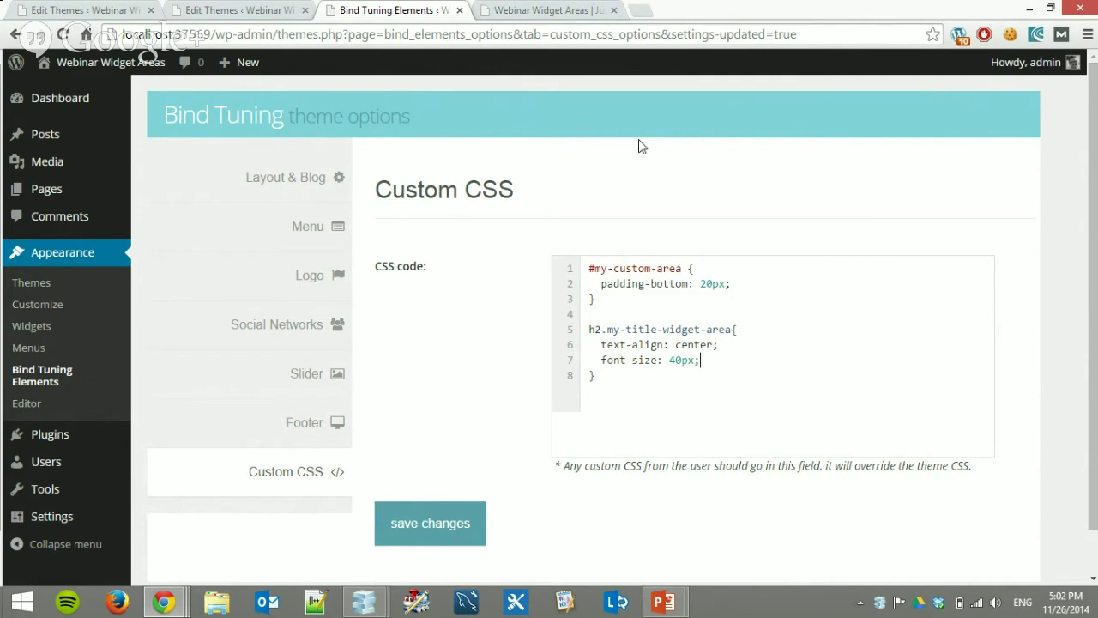
{"action": "left_click", "coordinate": [453, 542]}
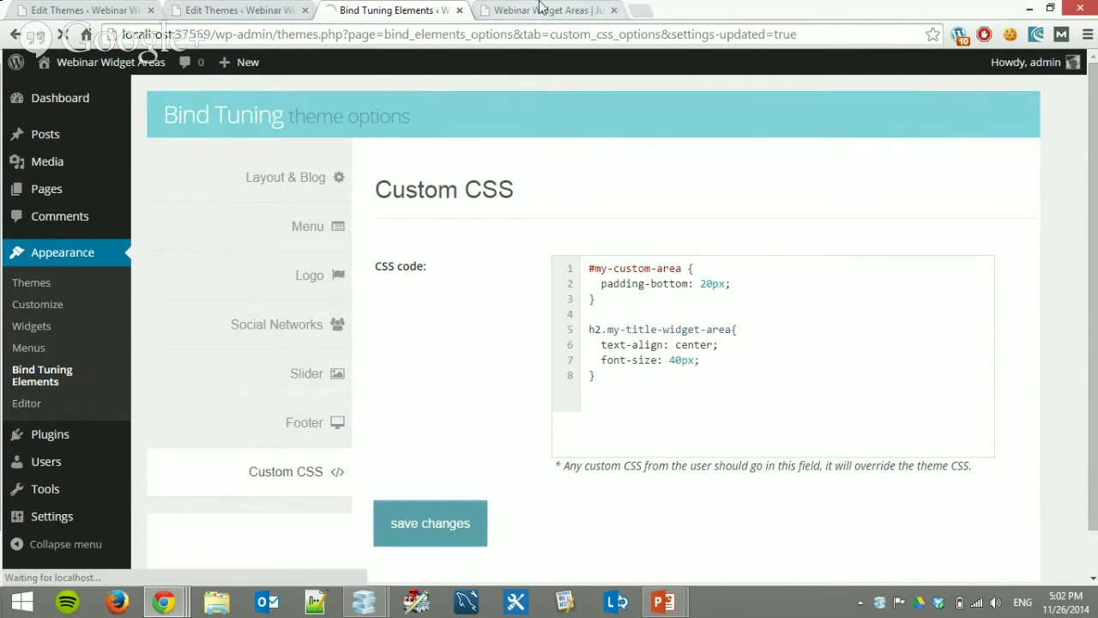
- Reload the blog page, close the developer tools and examine the custom widget area above the footer
{"action": "left_click", "coordinate": [541, 9]}
{"action": "left_click", "coordinate": [382, 34]}
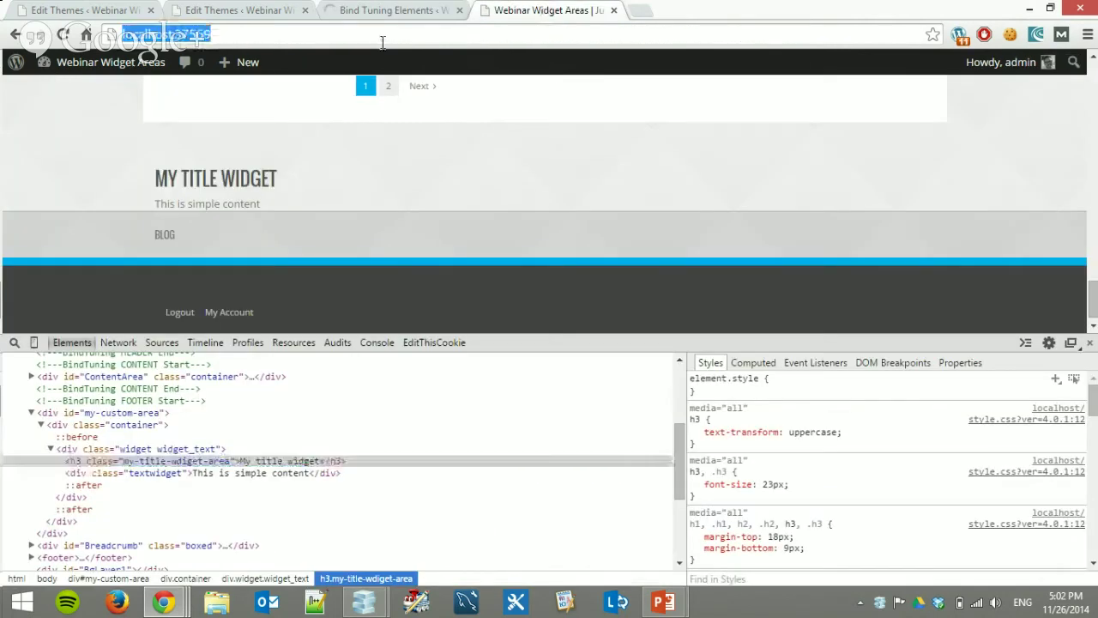
{"action": "key", "text": "Return"}
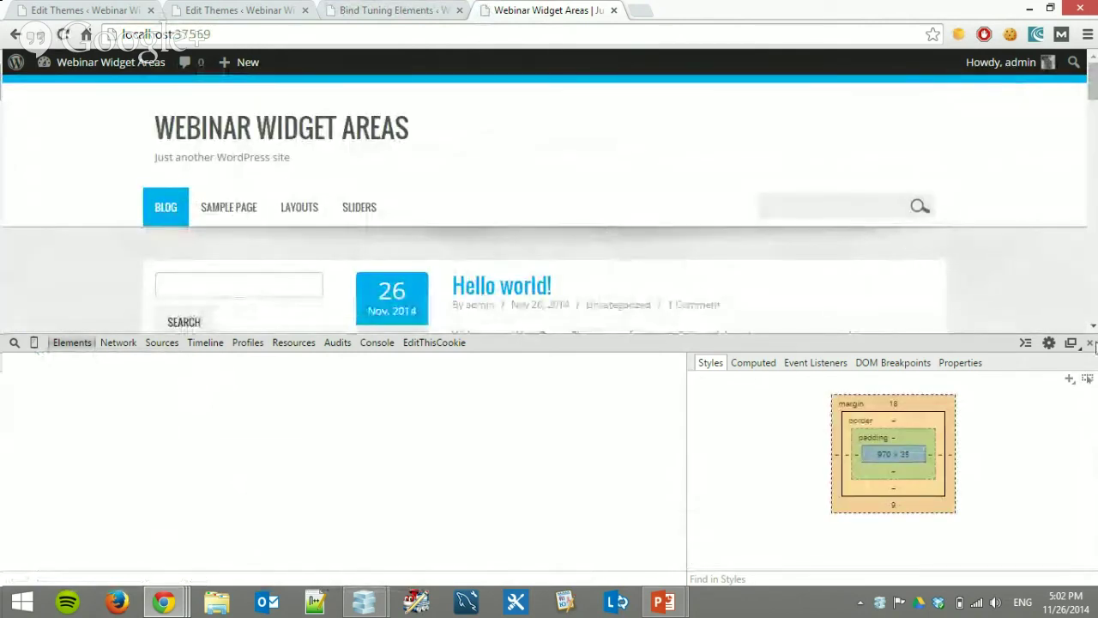
{"action": "scroll", "coordinate": [616, 230], "scroll_direction": "down", "scroll_amount": 5}
{"action": "left_click", "coordinate": [1090, 343]}
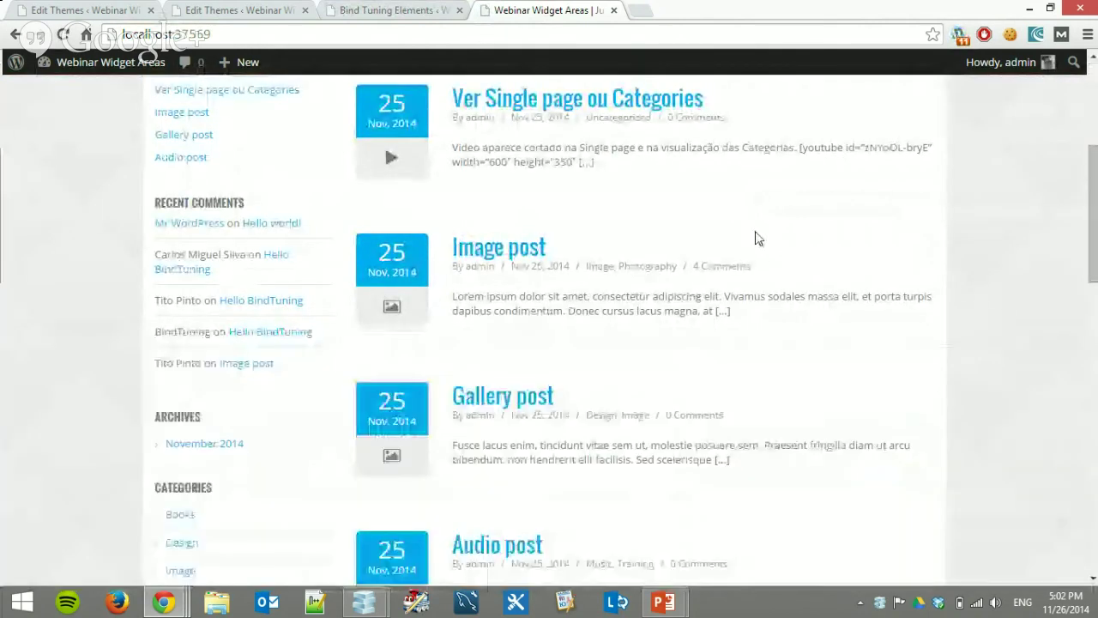
{"action": "scroll", "coordinate": [643, 283], "scroll_direction": "down", "scroll_amount": 10}
{"action": "left_click_drag", "start_coordinate": [283, 408], "coordinate": [150, 422]}
{"action": "left_click_drag", "start_coordinate": [164, 346], "coordinate": [390, 135]}
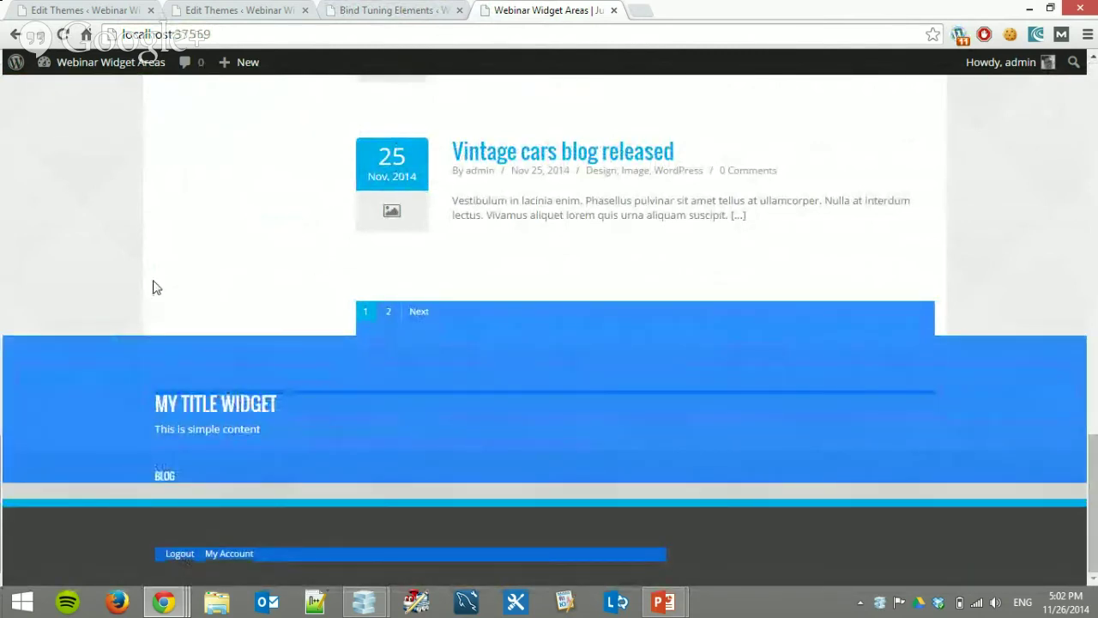
{"action": "left_click", "coordinate": [159, 286]}
- Inspect the widget title's heading tag, change the title rule's selector to h3.my-title-widget-area and save the custom CSS
{"action": "right_click", "coordinate": [197, 146]}
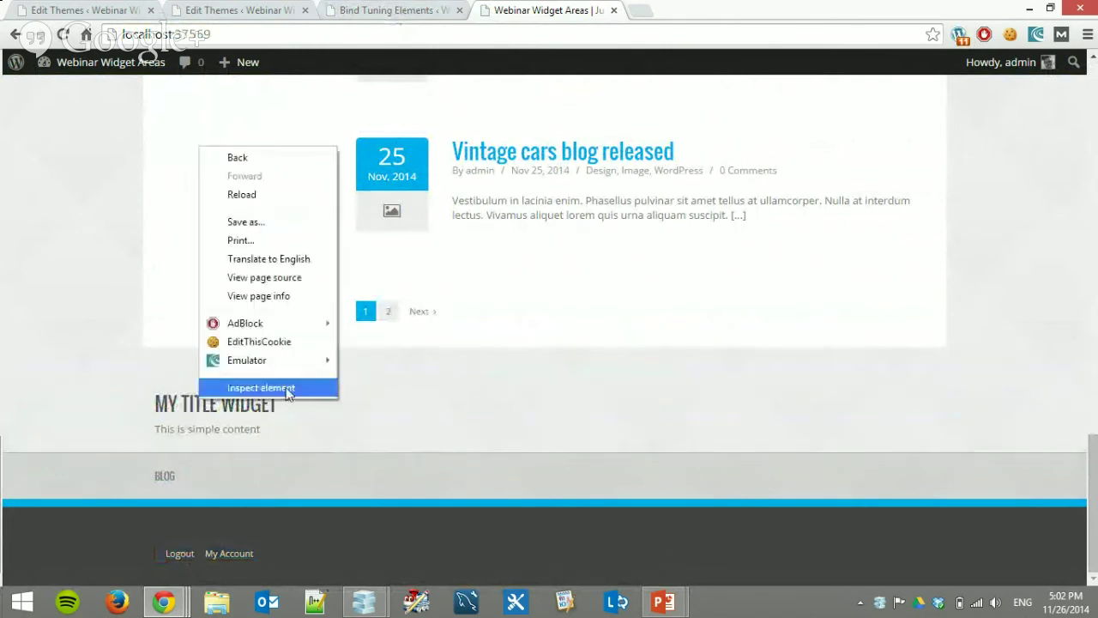
{"action": "left_click", "coordinate": [318, 394]}
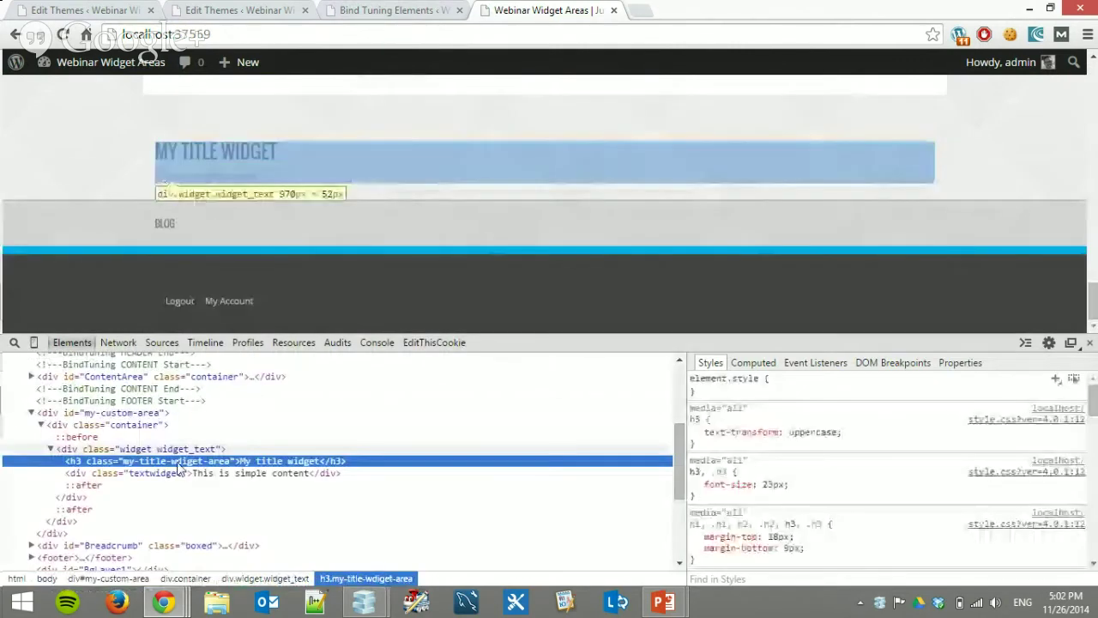
{"action": "left_click", "coordinate": [434, 10]}
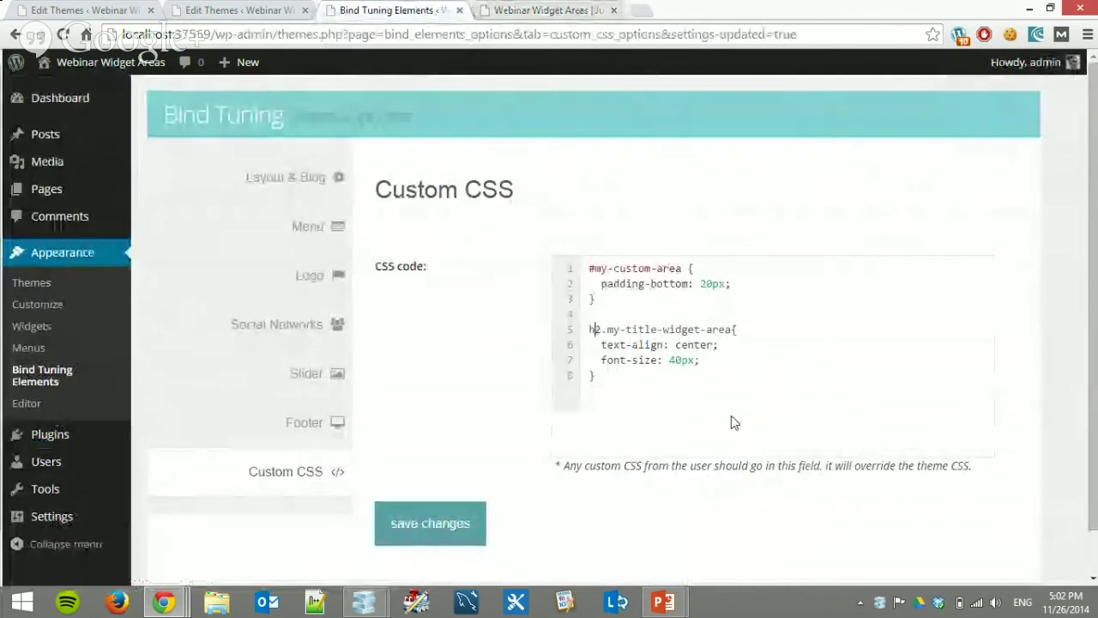
{"action": "left_click", "coordinate": [394, 533]}
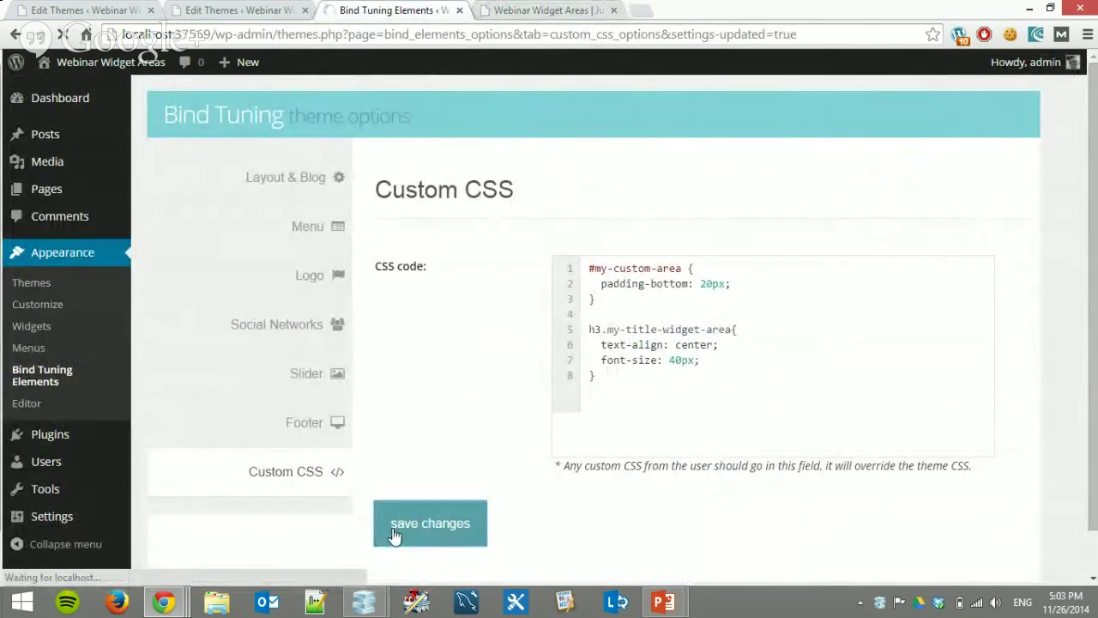
- Reload the blog page to check the updated title styling
{"action": "left_click", "coordinate": [540, 9]}
{"action": "left_click", "coordinate": [319, 34]}
{"action": "key", "text": "Return"}
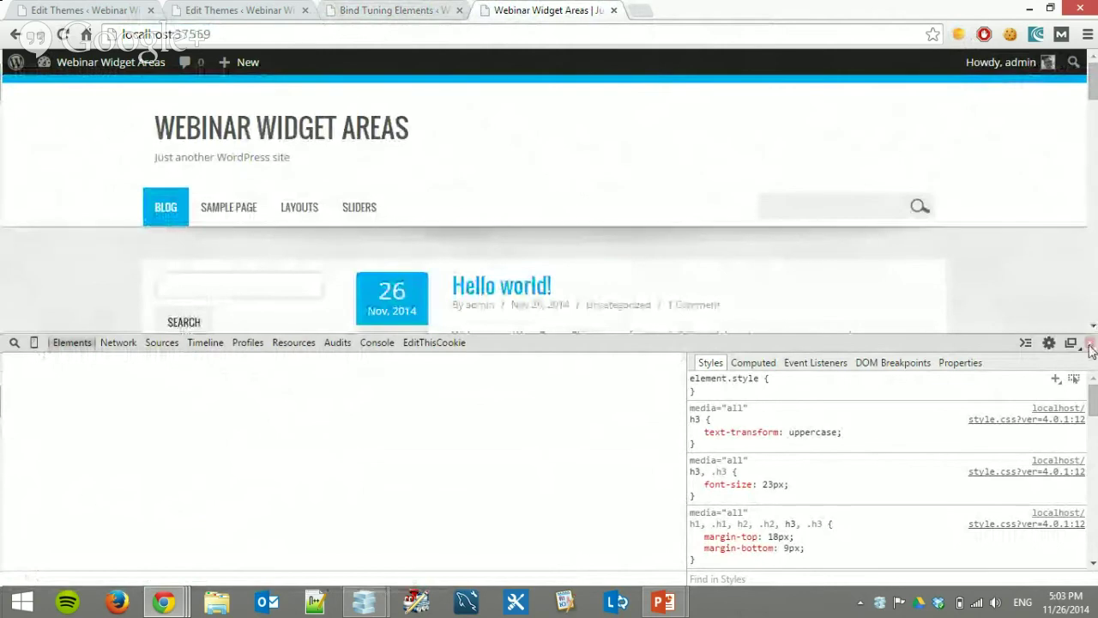
- Close the developer tools and compare the widget title above the blog page's footer with the custom CSS title rule
{"action": "left_click", "coordinate": [1090, 345]}
{"action": "scroll", "coordinate": [743, 236], "scroll_direction": "down", "scroll_amount": 1}
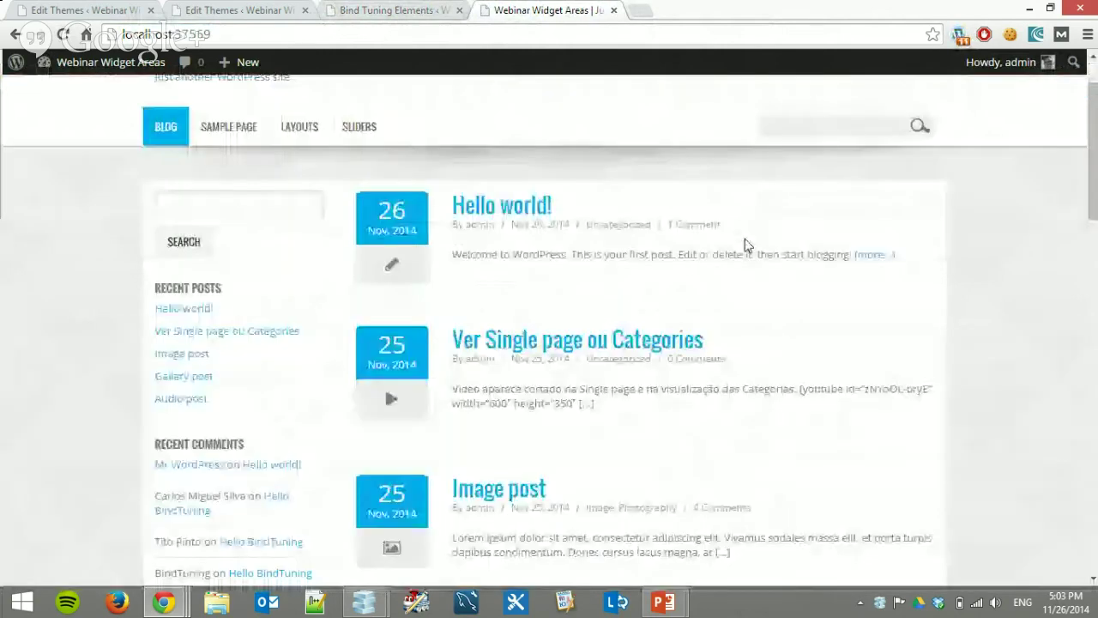
{"action": "scroll", "coordinate": [747, 248], "scroll_direction": "down", "scroll_amount": 12}
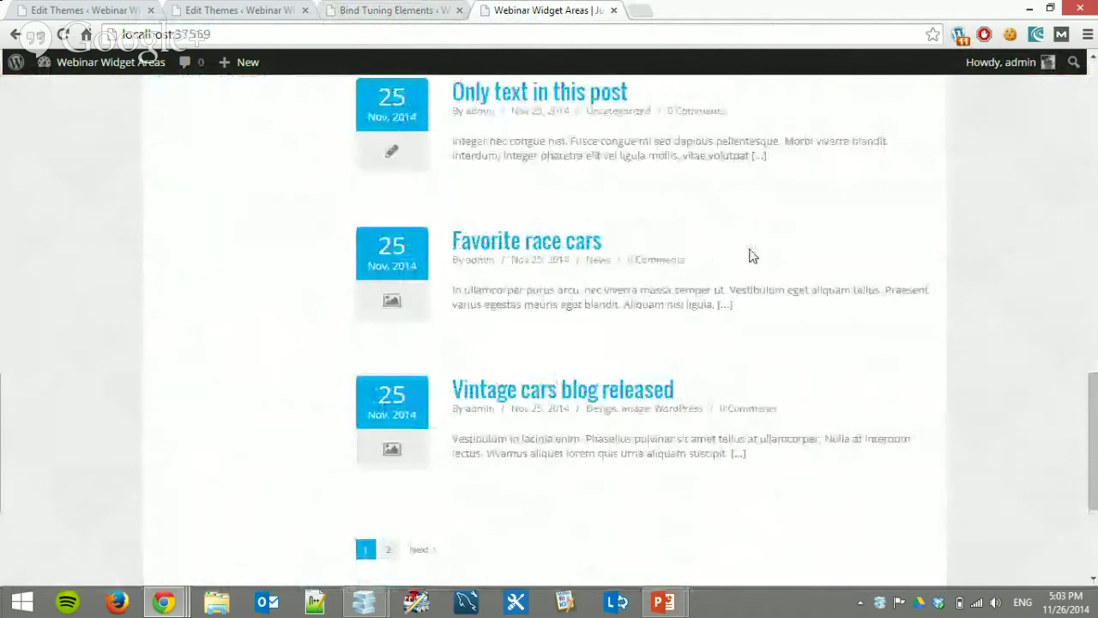
{"action": "key", "text": "ctrl+shift+Tab"}
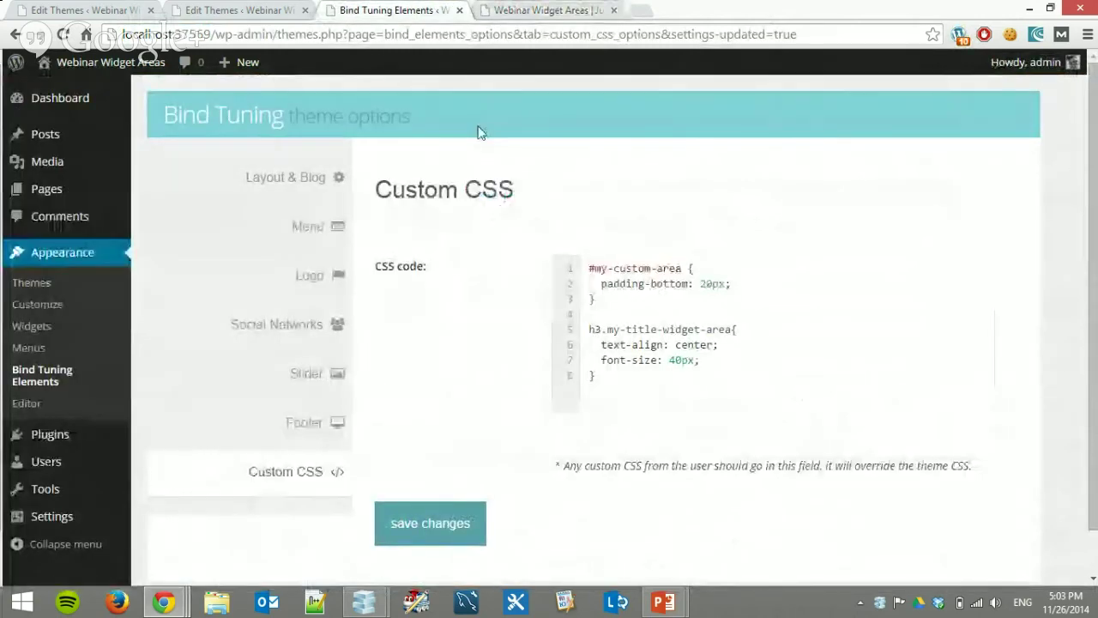
{"action": "key", "text": "ctrl+Tab"}
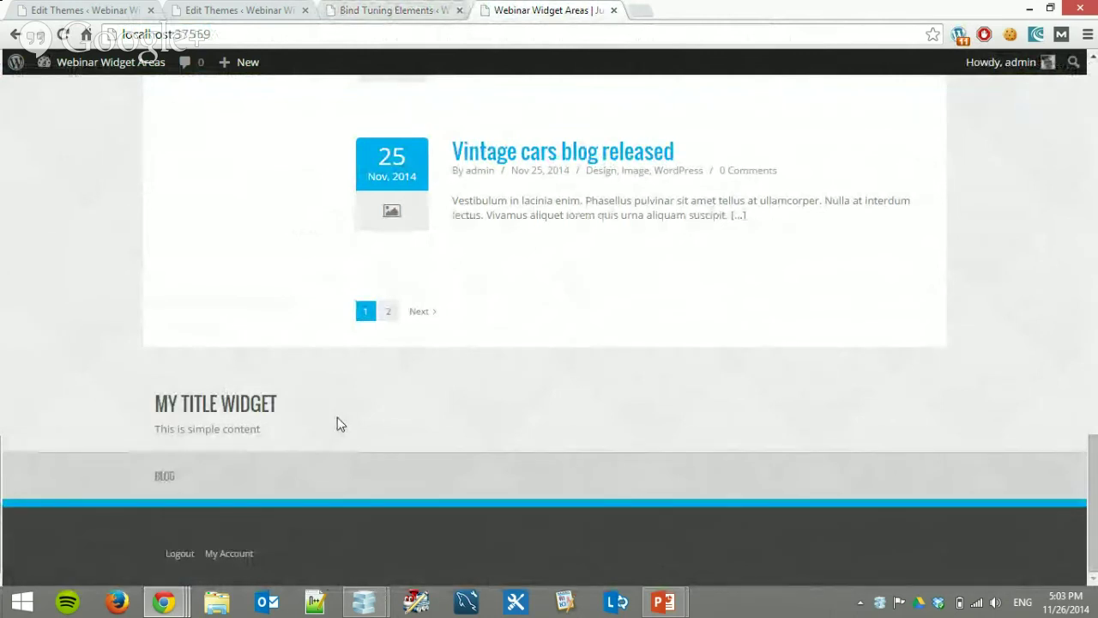
- Inspect the widget title's h3 element above the footer and select its class name for copying
{"action": "key", "text": "F12"}
{"action": "scroll", "coordinate": [420, 255], "scroll_direction": "down", "scroll_amount": 3}
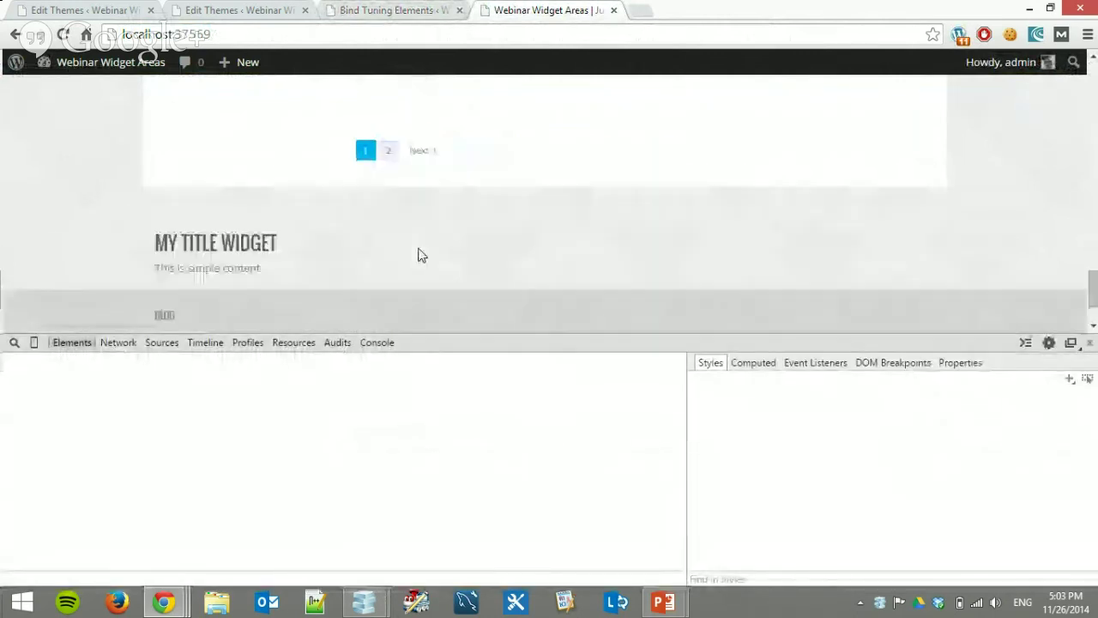
{"action": "left_click", "coordinate": [14, 343]}
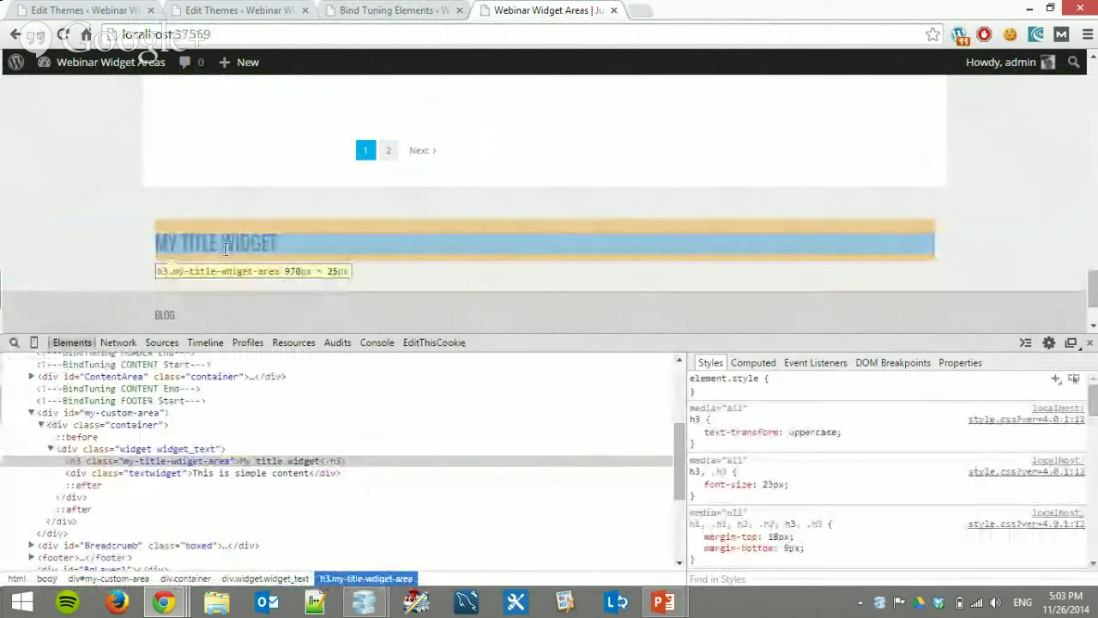
{"action": "double_click", "coordinate": [184, 461]}
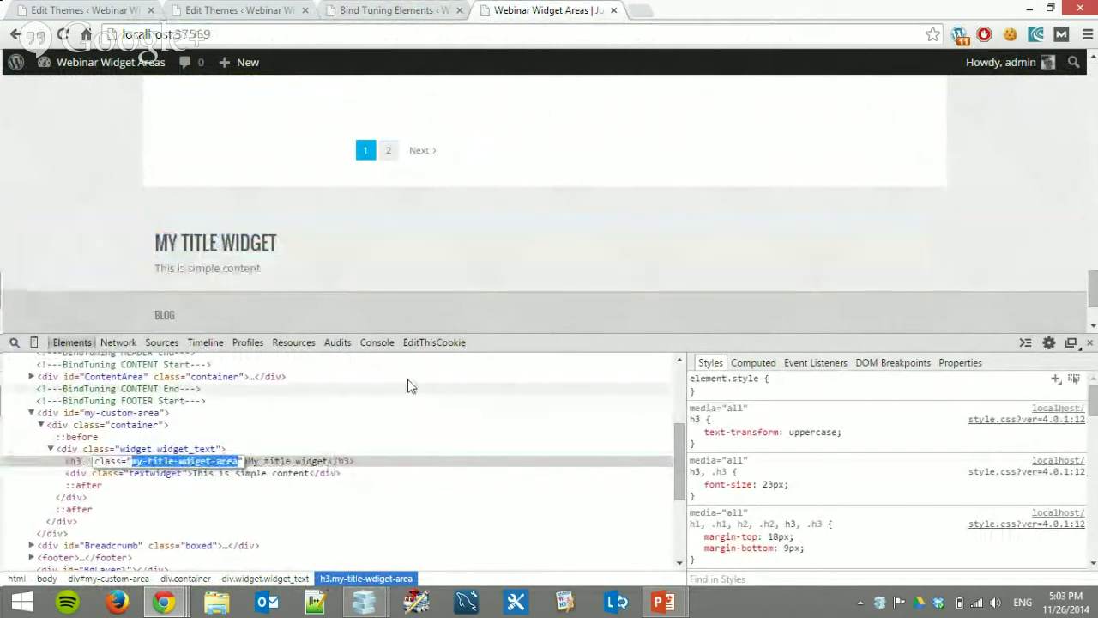
- Replace the class in the title rule's h3 selector with my-title-wdiget-area and save the custom CSS
{"action": "left_click", "coordinate": [363, 9]}
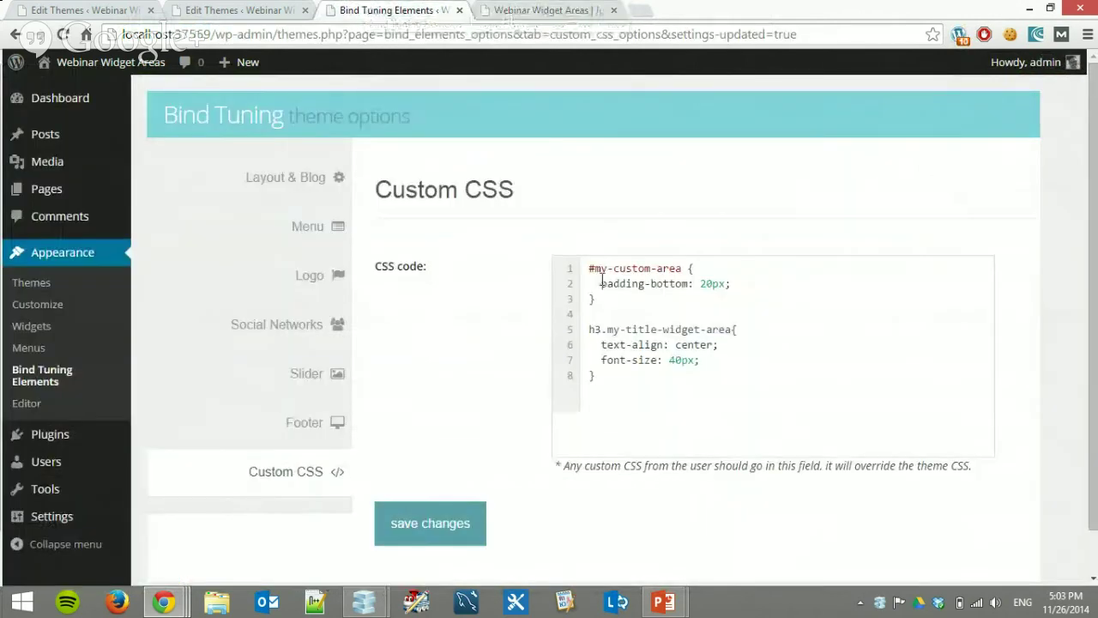
{"action": "left_click_drag", "start_coordinate": [607, 329], "coordinate": [733, 330]}
{"action": "type", "text": "my-title-wdiget-area"}
{"action": "left_click", "coordinate": [429, 528]}
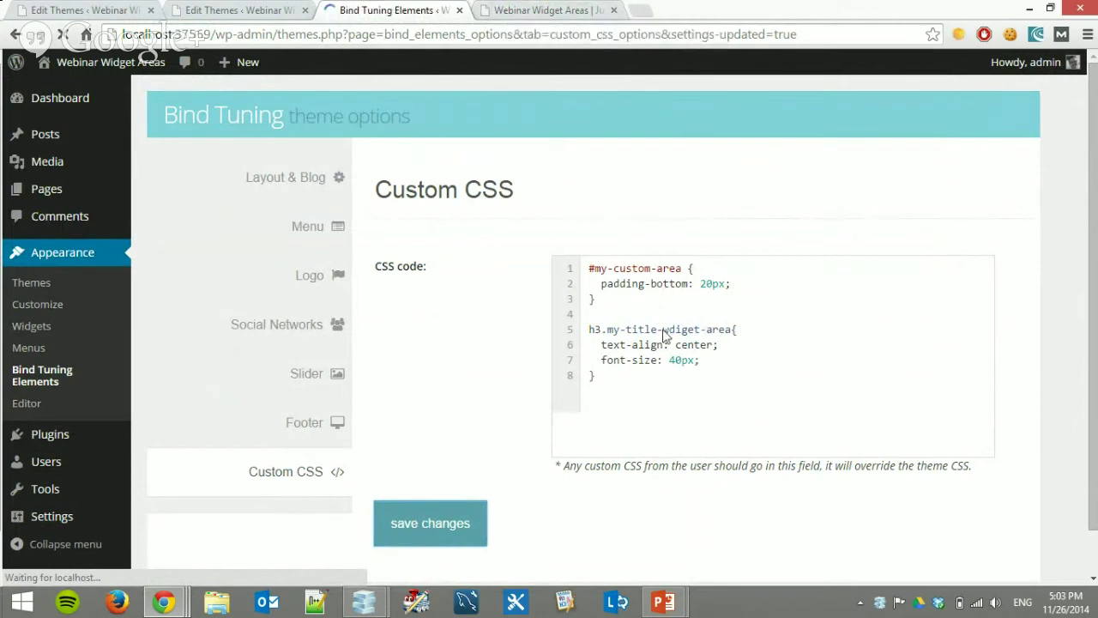
- Reload the blog page and examine the widget title's styling, the content text below it and that text's markup
{"action": "left_click", "coordinate": [524, 17]}
{"action": "key", "text": "ctrl+l"}
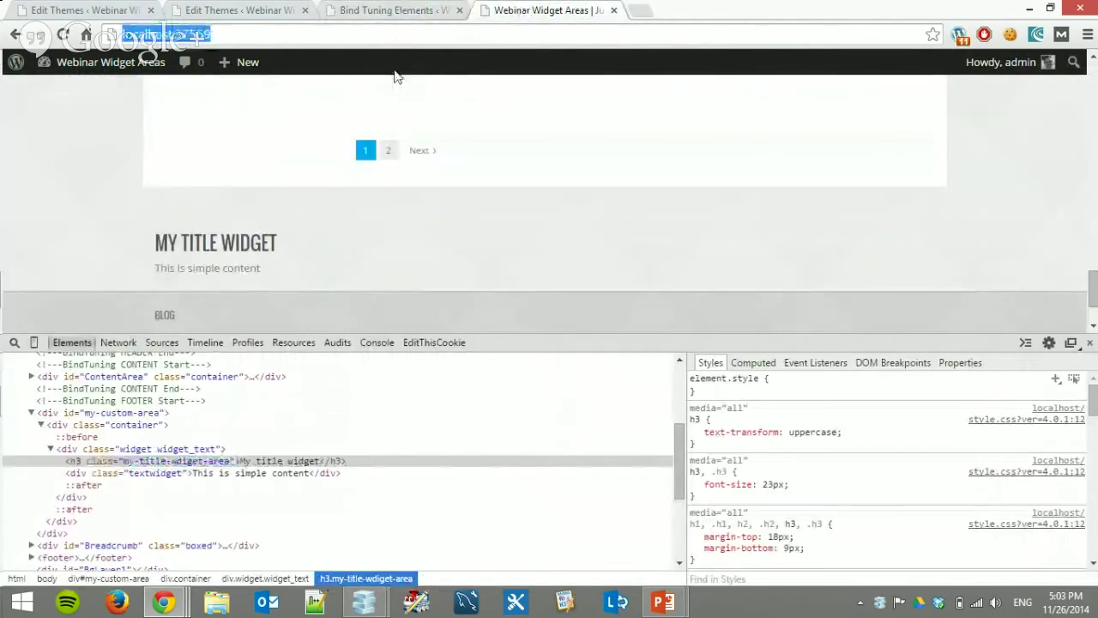
{"action": "key", "text": "Return"}
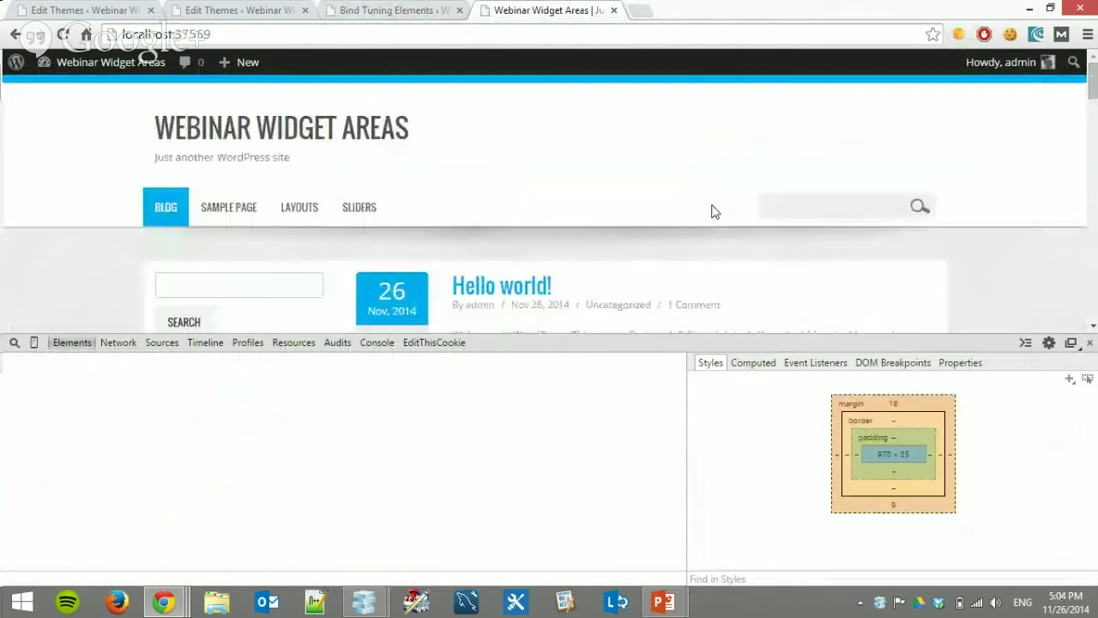
{"action": "scroll", "coordinate": [738, 196], "scroll_direction": "down", "scroll_amount": 10}
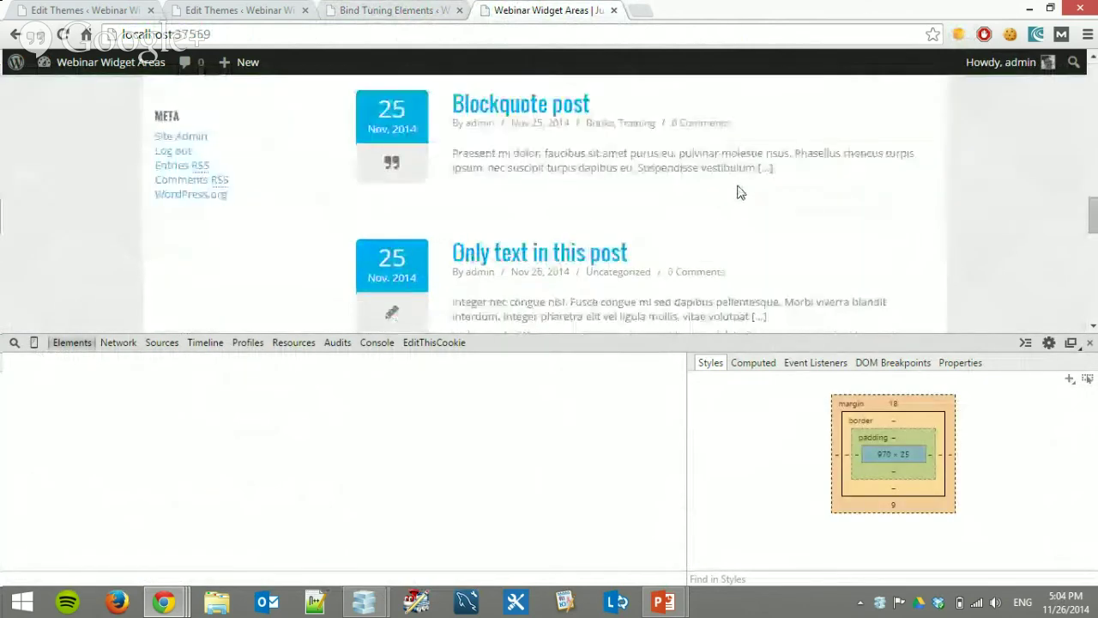
{"action": "scroll", "coordinate": [434, 260], "scroll_direction": "down", "scroll_amount": 1}
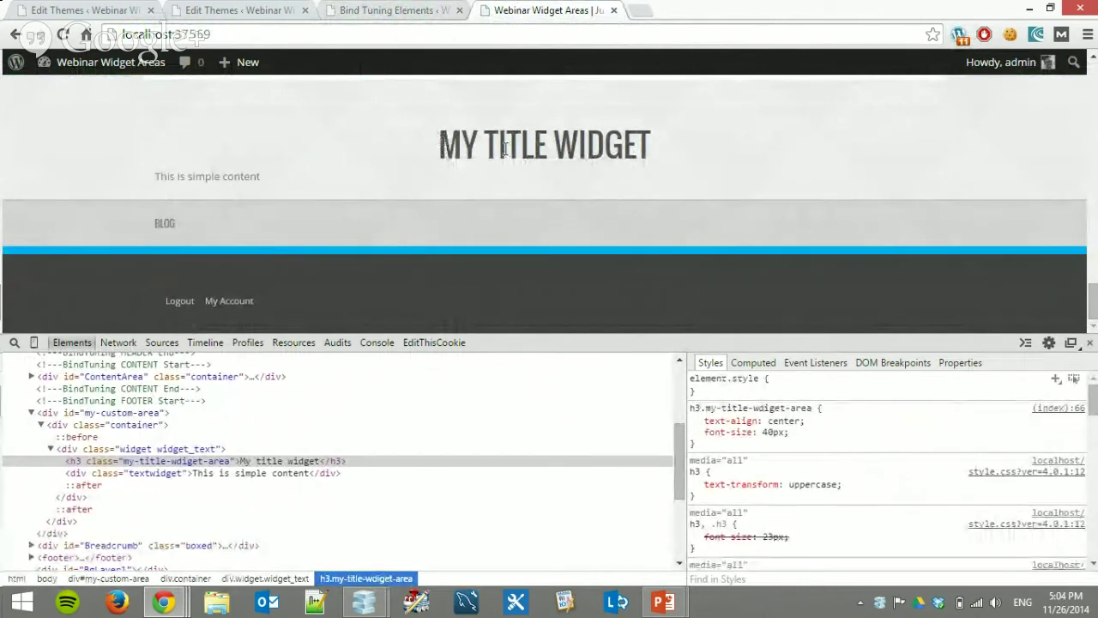
{"action": "left_click_drag", "start_coordinate": [440, 146], "coordinate": [648, 146]}
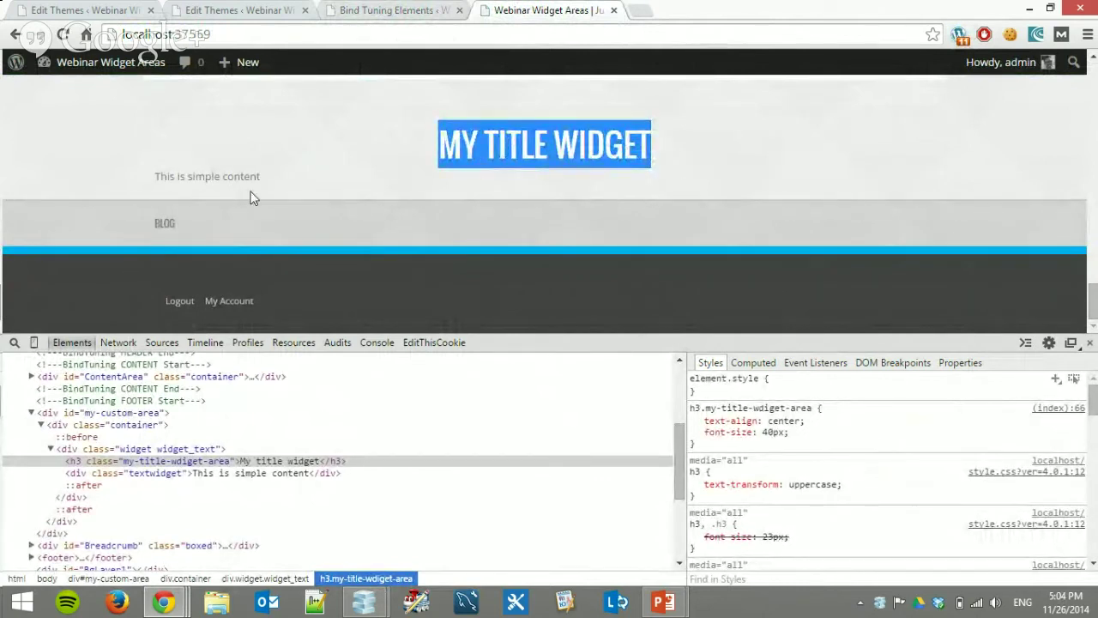
{"action": "left_click_drag", "start_coordinate": [268, 178], "coordinate": [144, 180]}
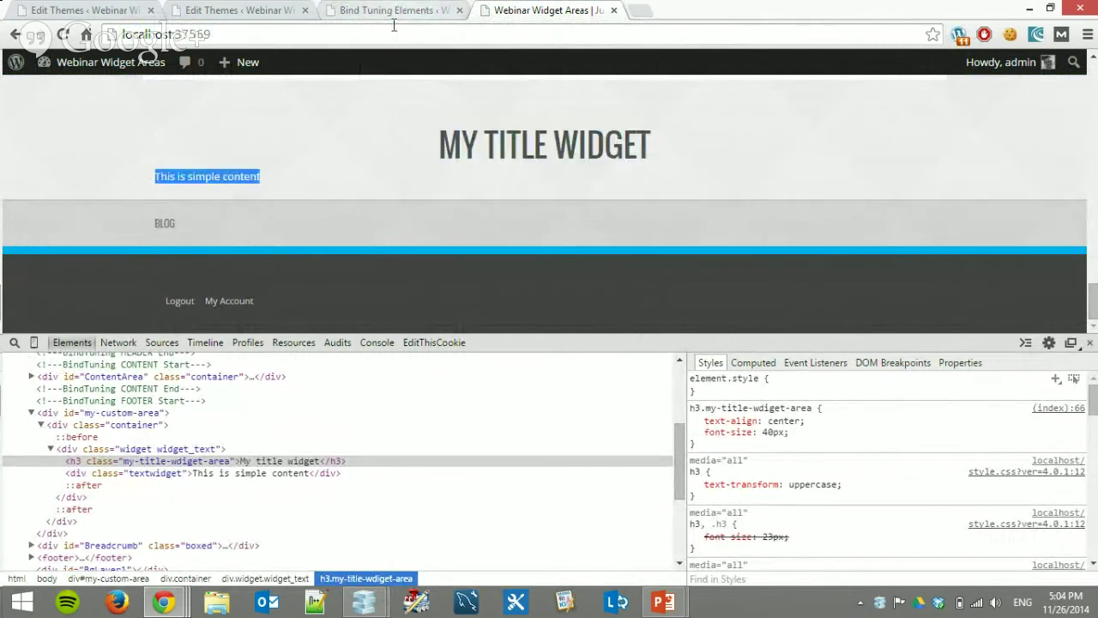
{"action": "left_click", "coordinate": [95, 477]}
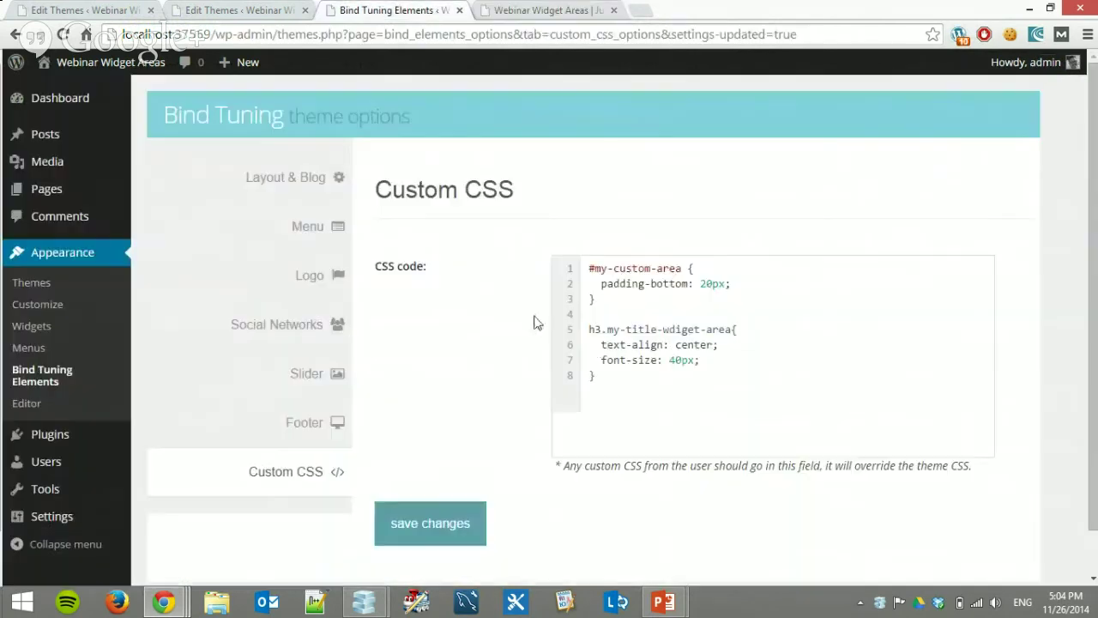
- Duplicate the h3 title rule below itself in the custom CSS, separated by a blank line
{"action": "left_click", "coordinate": [404, 11]}
{"action": "left_click_drag", "start_coordinate": [618, 385], "coordinate": [589, 329]}
{"action": "key", "text": "ctrl+c"}
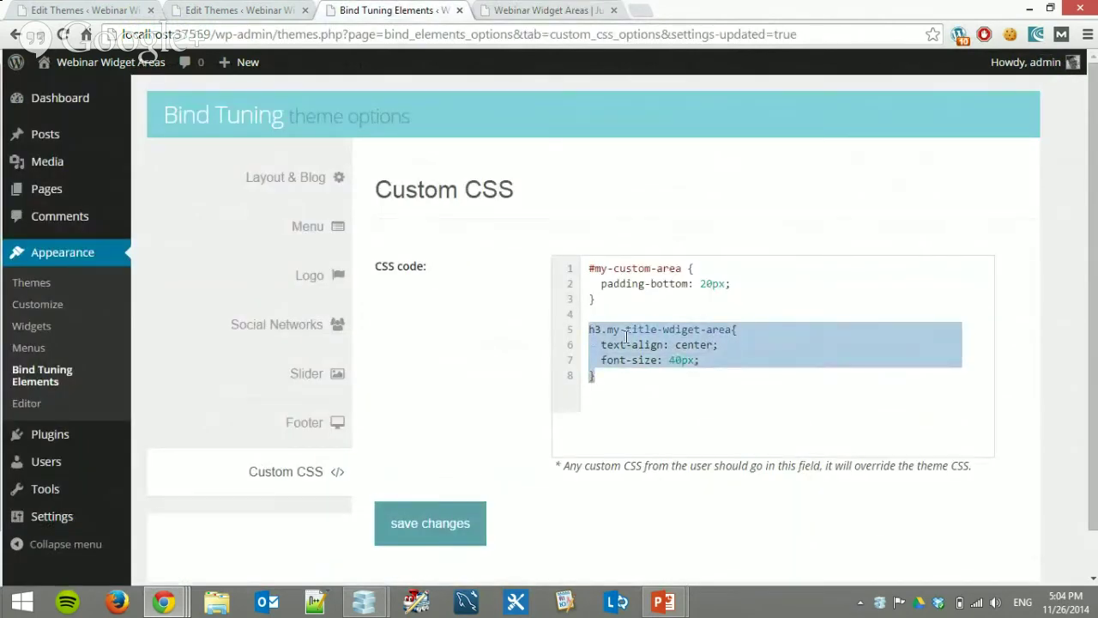
{"action": "left_click", "coordinate": [684, 387]}
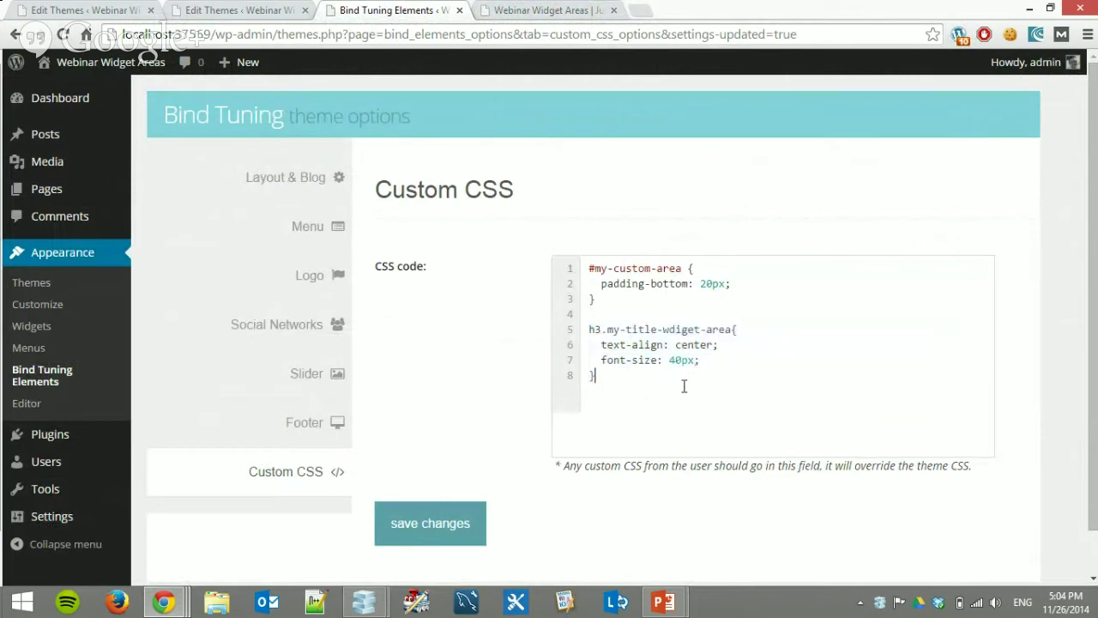
{"action": "key", "text": "Return"}
{"action": "key", "text": "Return"}
{"action": "key", "text": "ctrl+v"}
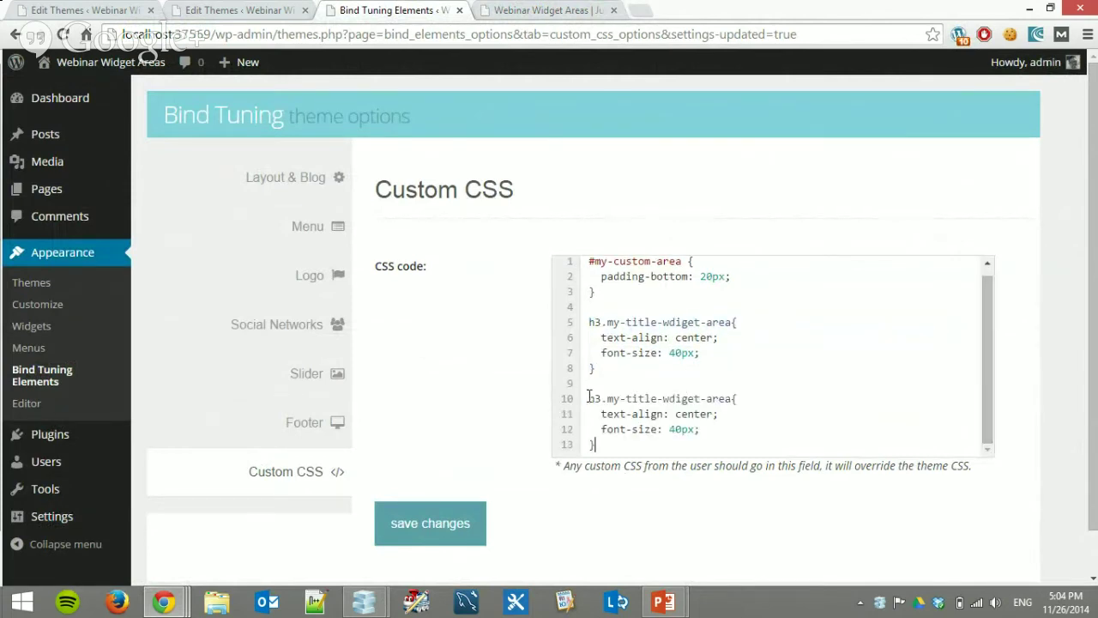
- Change the duplicated rule's selector to .textwidget and check the class name against the blog page's markup
{"action": "left_click_drag", "start_coordinate": [590, 397], "coordinate": [603, 400]}
{"action": "left_click_drag", "start_coordinate": [700, 415], "coordinate": [687, 416]}
{"action": "left_click_drag", "start_coordinate": [588, 401], "coordinate": [729, 399]}
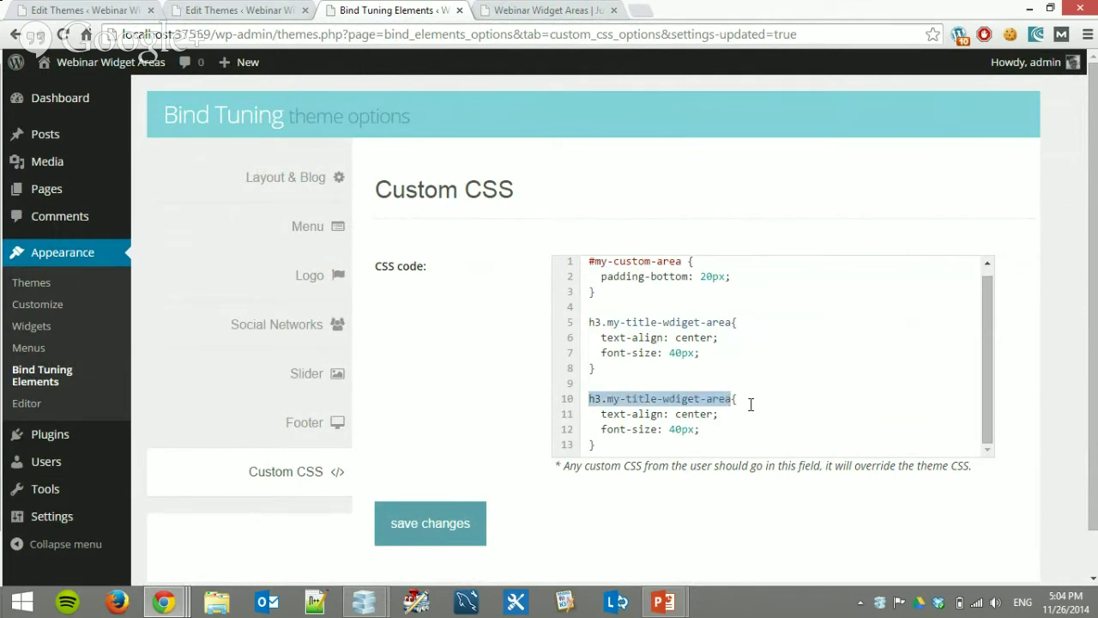
{"action": "type", "text": ".text"}
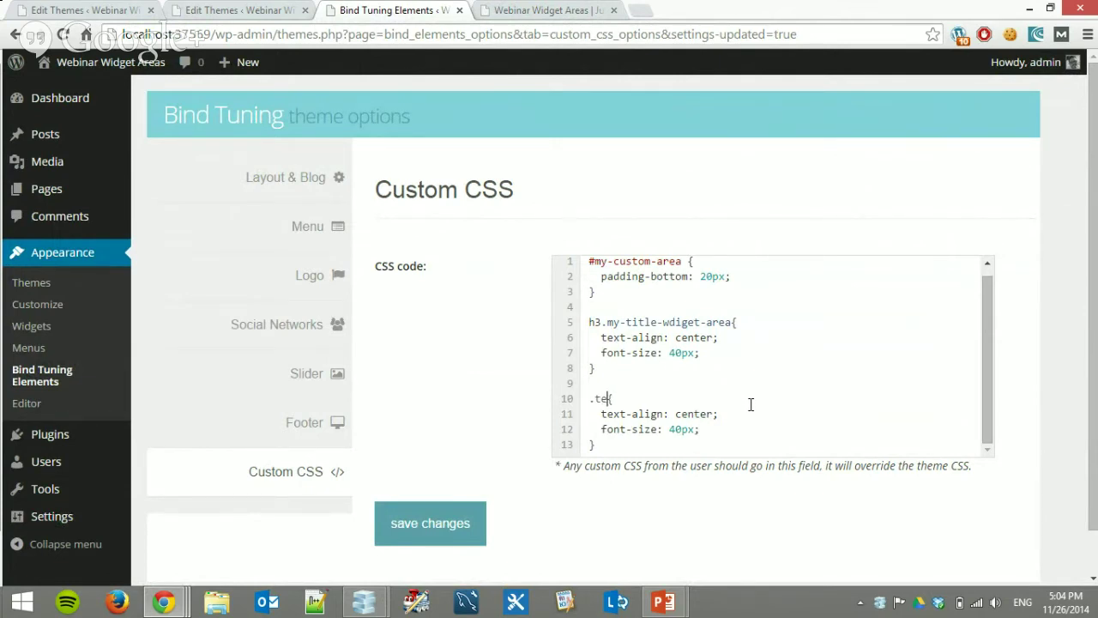
{"action": "type", "text": "widget"}
{"action": "left_click", "coordinate": [591, 10]}
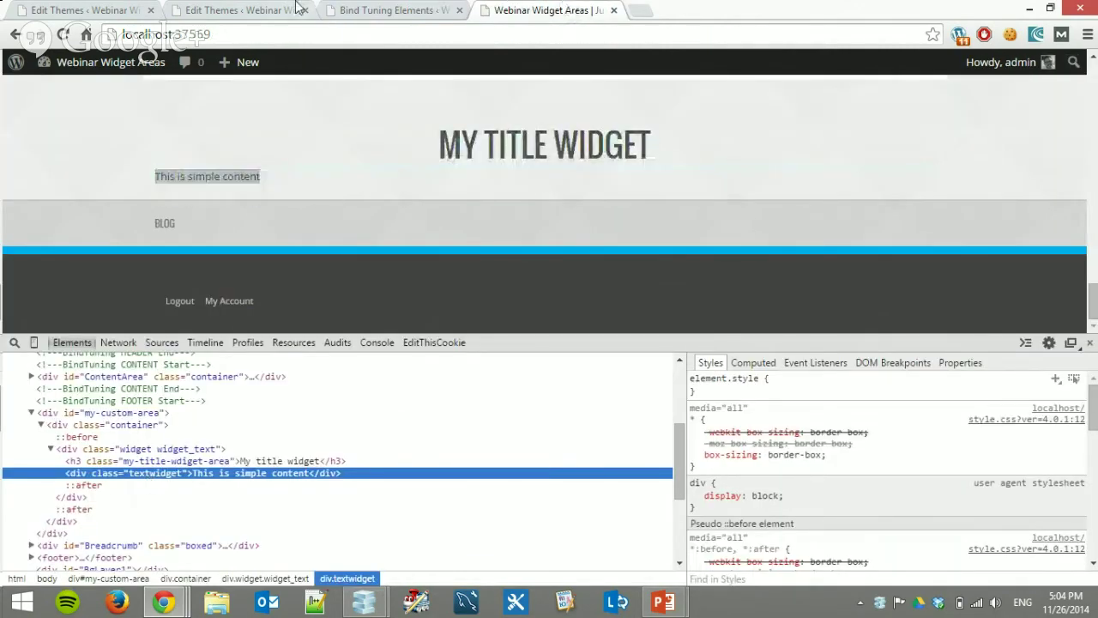
{"action": "left_click", "coordinate": [403, 9]}
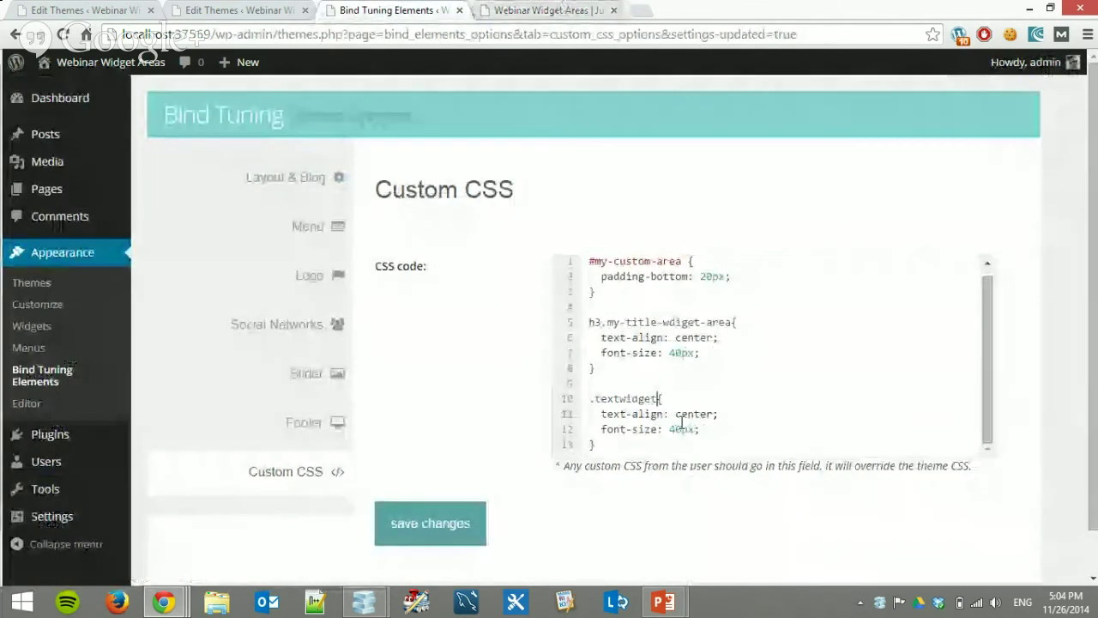
- Set the font-size in the .textwidget rule to 16px
{"action": "left_click", "coordinate": [669, 429]}
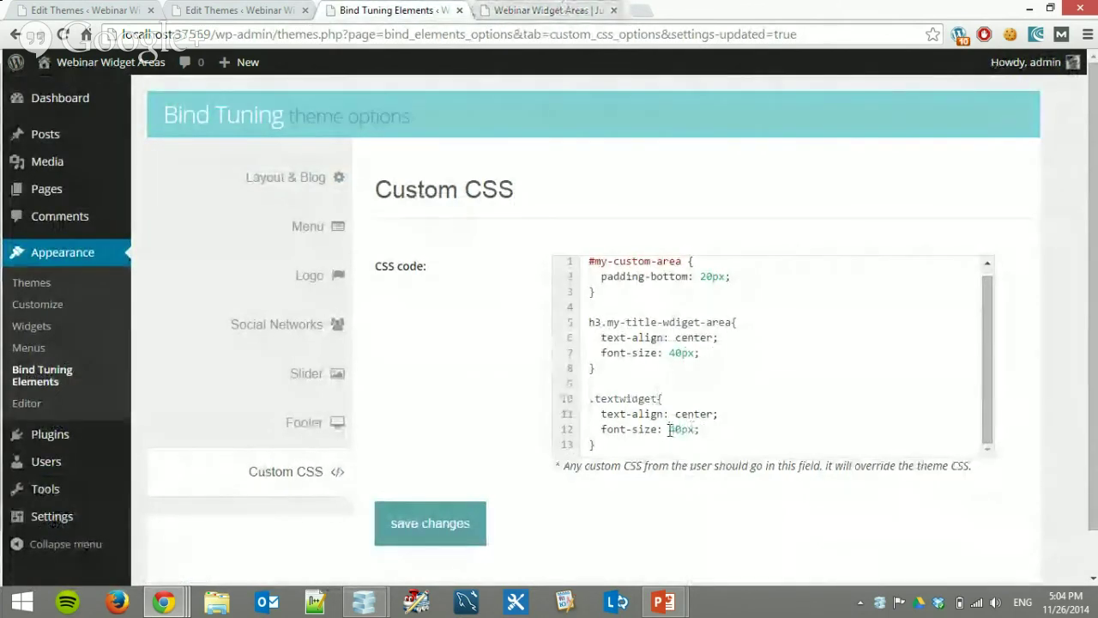
{"action": "key", "text": "shift+Right"}
{"action": "type", "text": "16"}
- Add padding-top: 20px; to the .textwidget rule and save the custom CSS
{"action": "left_click", "coordinate": [730, 423]}
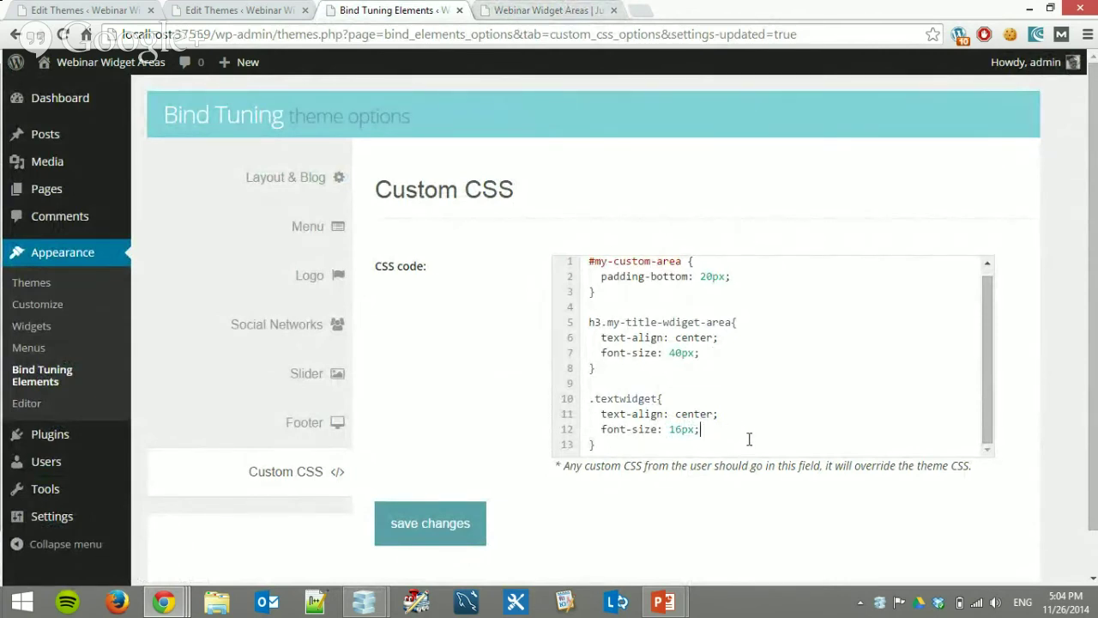
{"action": "key", "text": "Return"}
{"action": "type", "text": "padding-top"}
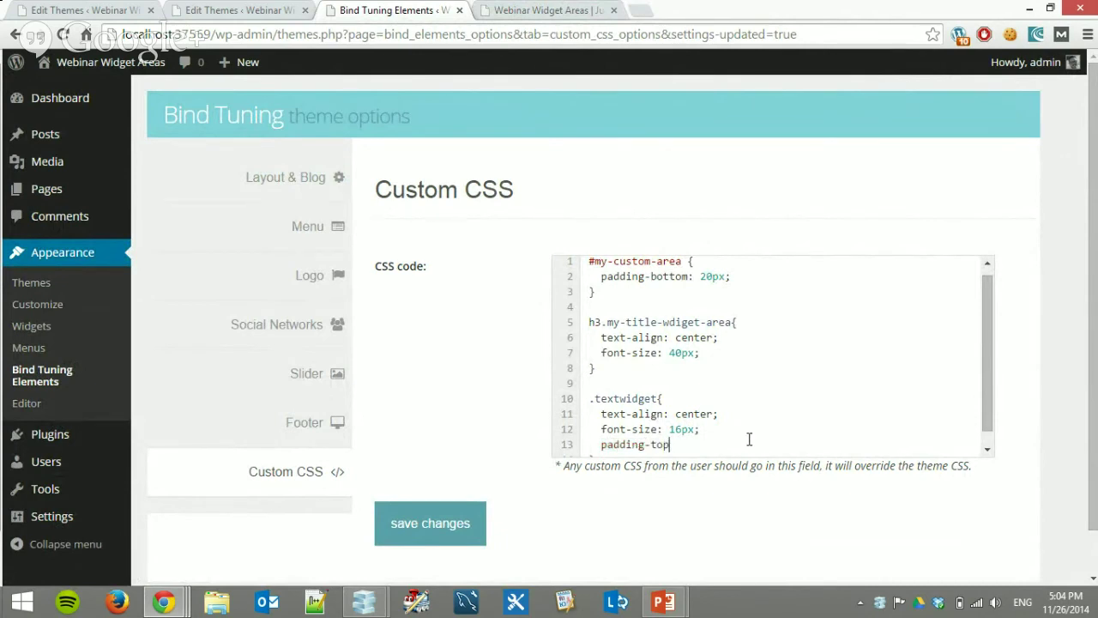
{"action": "type", "text": ": 20px;"}
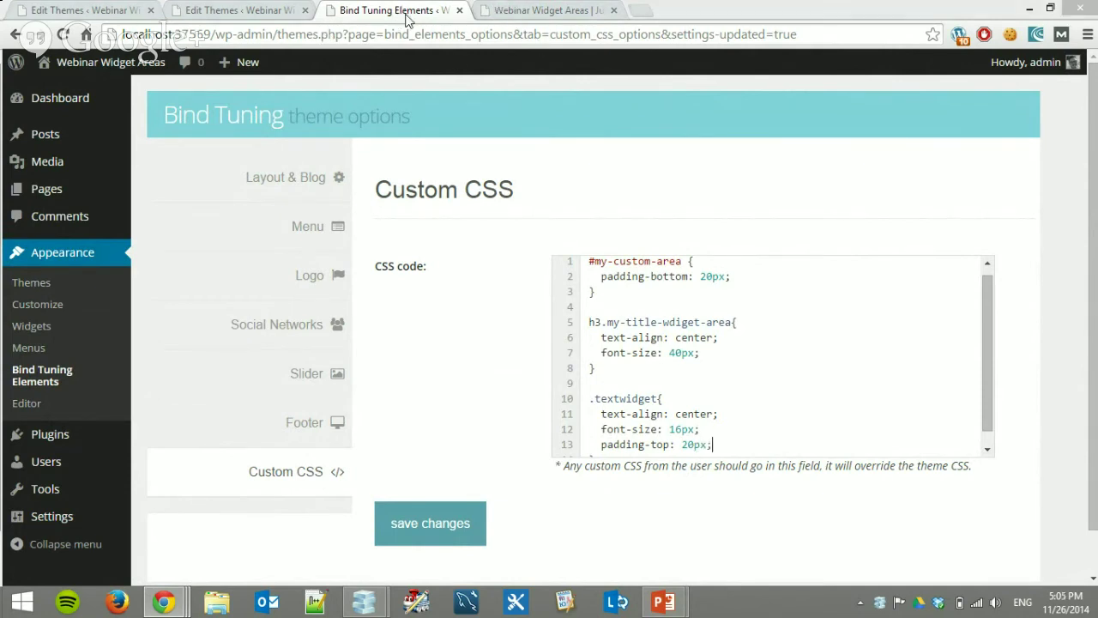
{"action": "key", "text": "ctrl+s"}
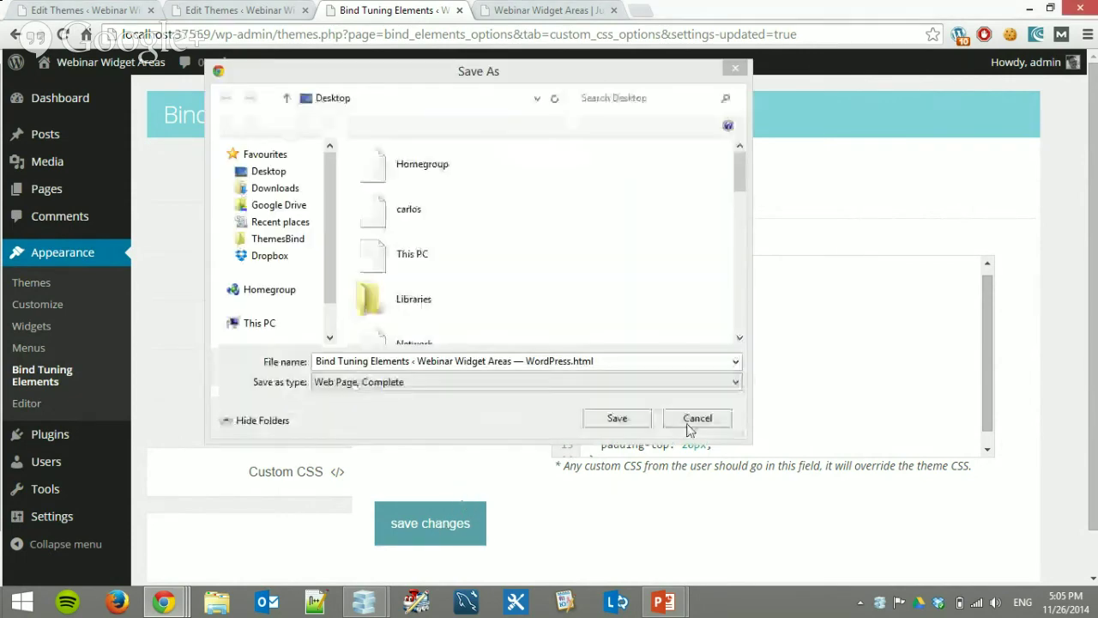
{"action": "left_click", "coordinate": [697, 420]}
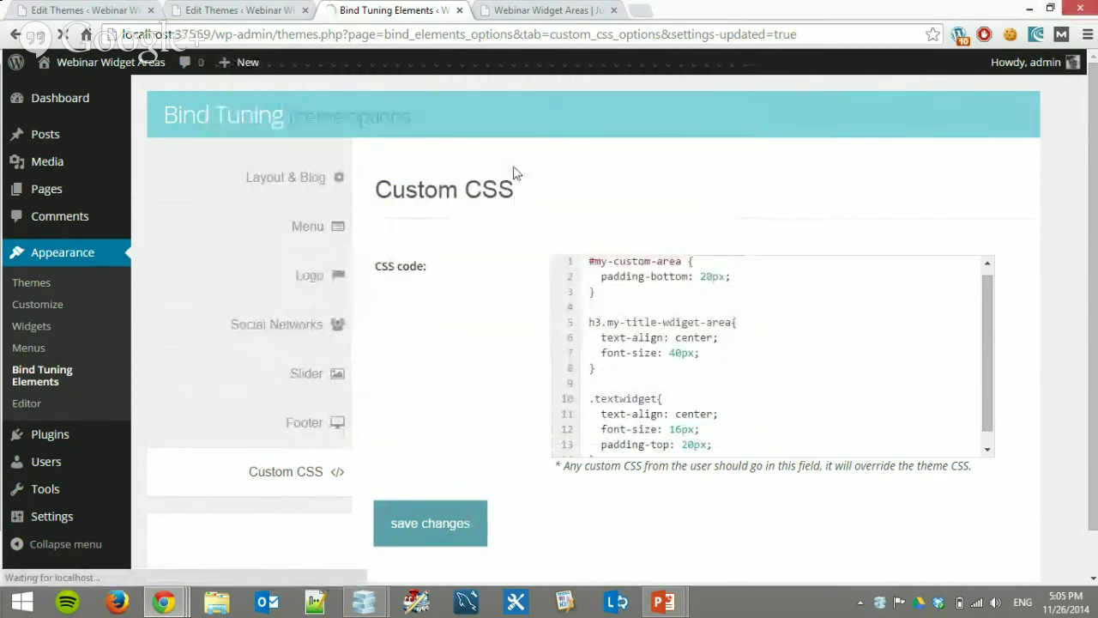
- Reload the blog page, close the developer tools and examine the widget's title and content text above the footer
{"action": "left_click", "coordinate": [542, 10]}
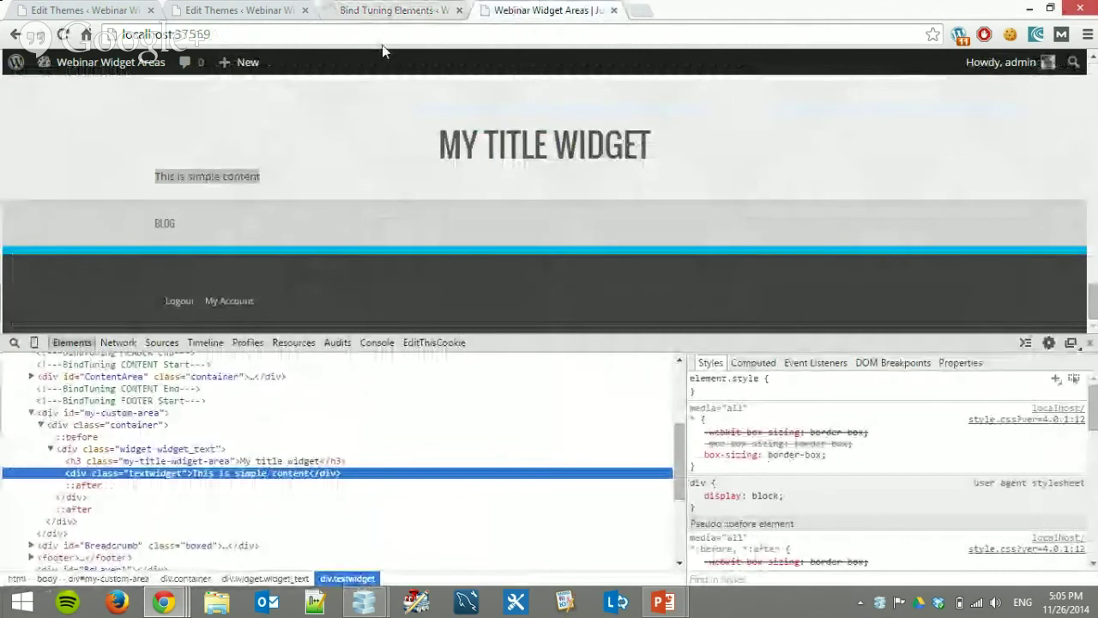
{"action": "key", "text": "F5"}
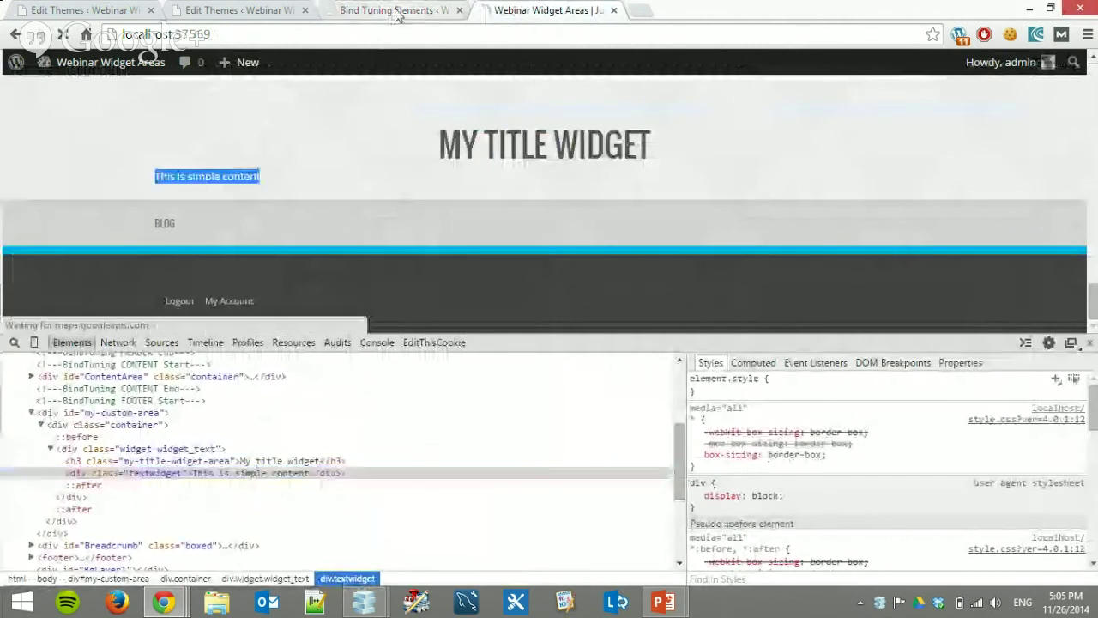
{"action": "left_click", "coordinate": [1090, 342]}
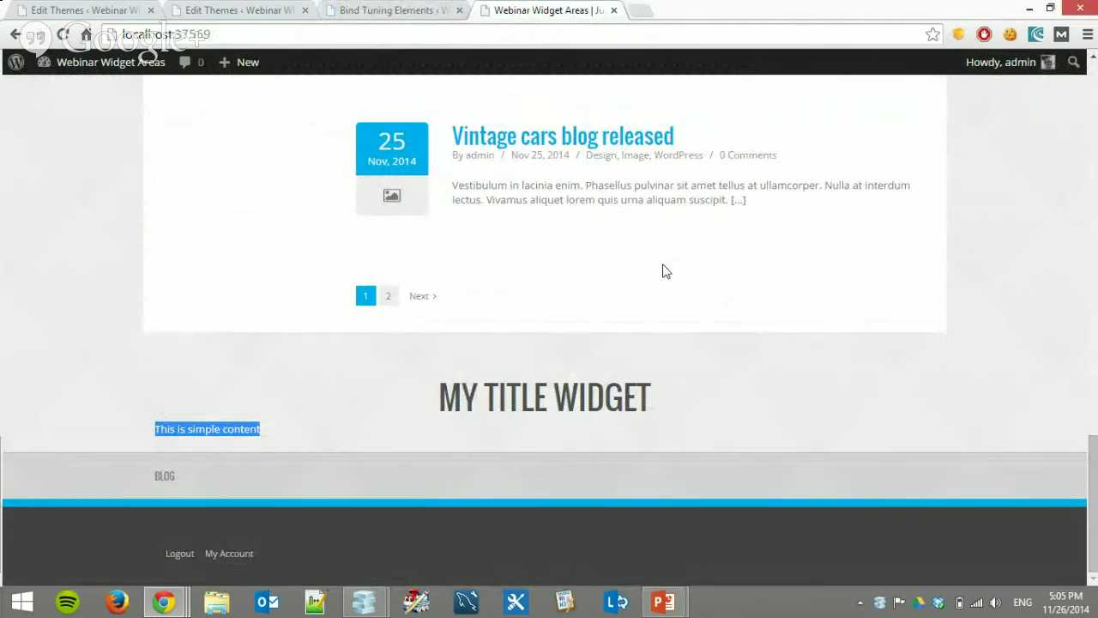
{"action": "key", "text": "Home"}
{"action": "scroll", "coordinate": [667, 273], "scroll_direction": "down", "scroll_amount": 2}
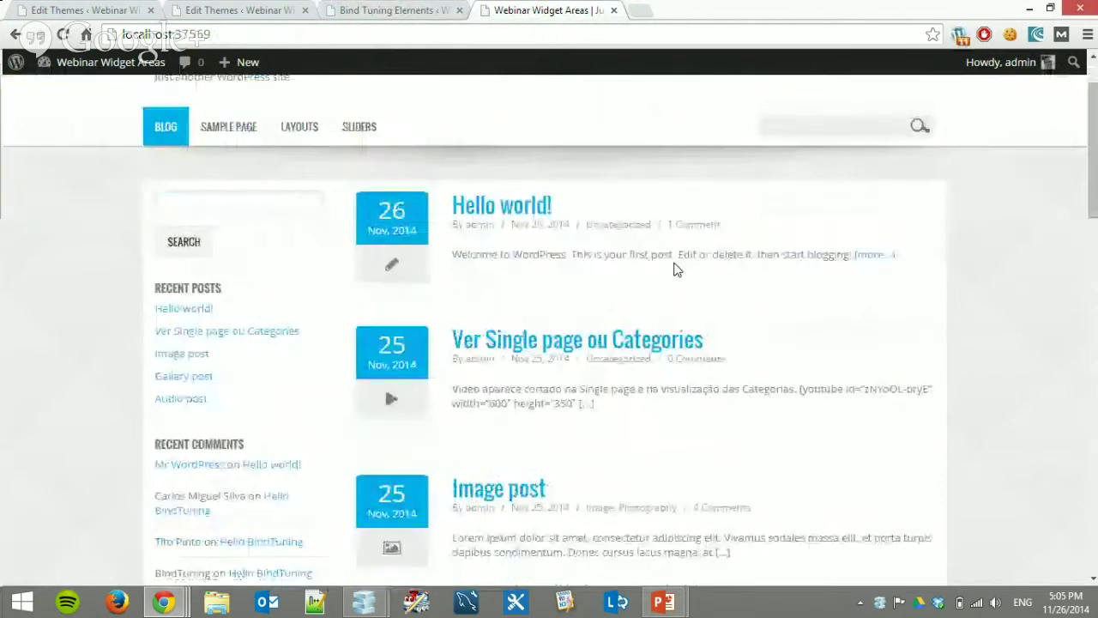
{"action": "scroll", "coordinate": [676, 271], "scroll_direction": "down", "scroll_amount": 15}
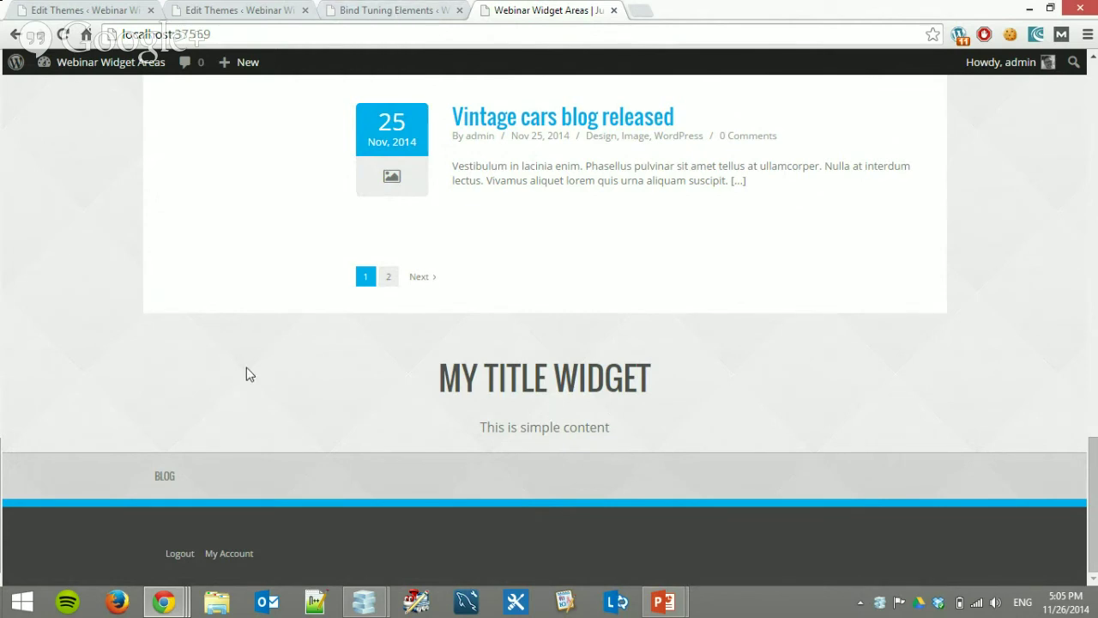
- Add border-top: 1px rgba(0, 0, 0, 0.15) solid; to the #my-custom-area rule in the custom CSS
{"action": "left_click", "coordinate": [367, 8]}
{"action": "left_click", "coordinate": [734, 284]}
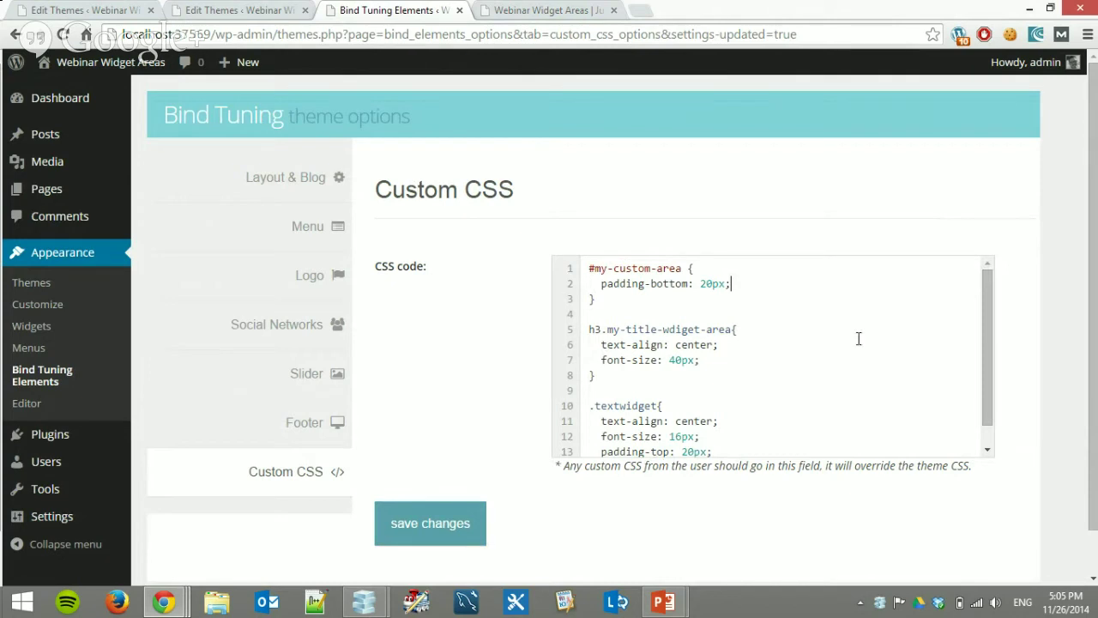
{"action": "key", "text": "Return"}
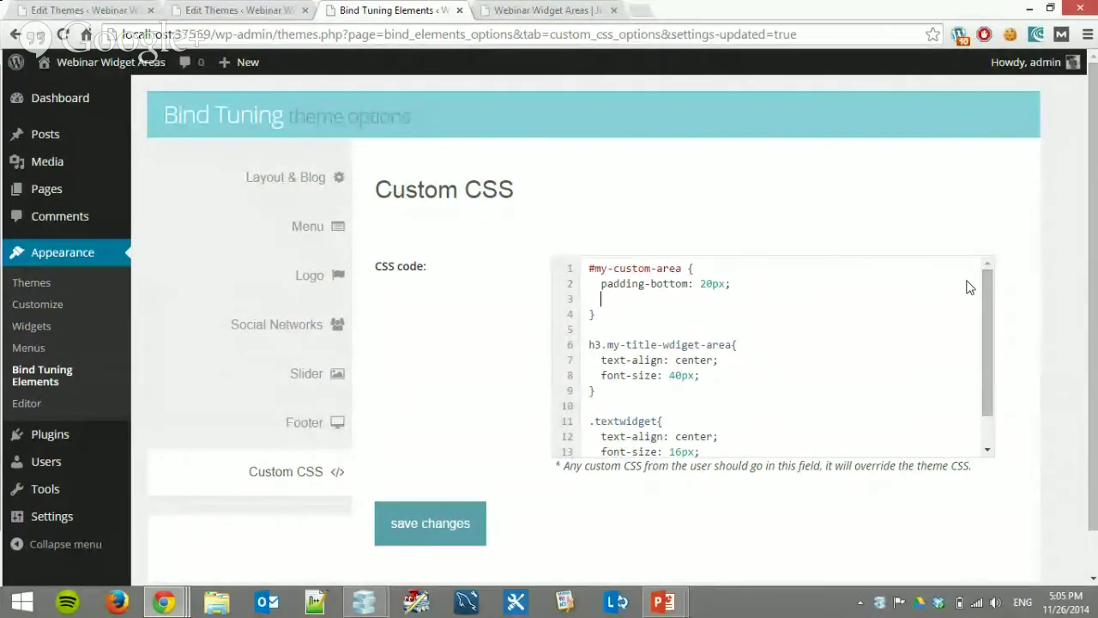
{"action": "type", "text": "border-top: 1px"}
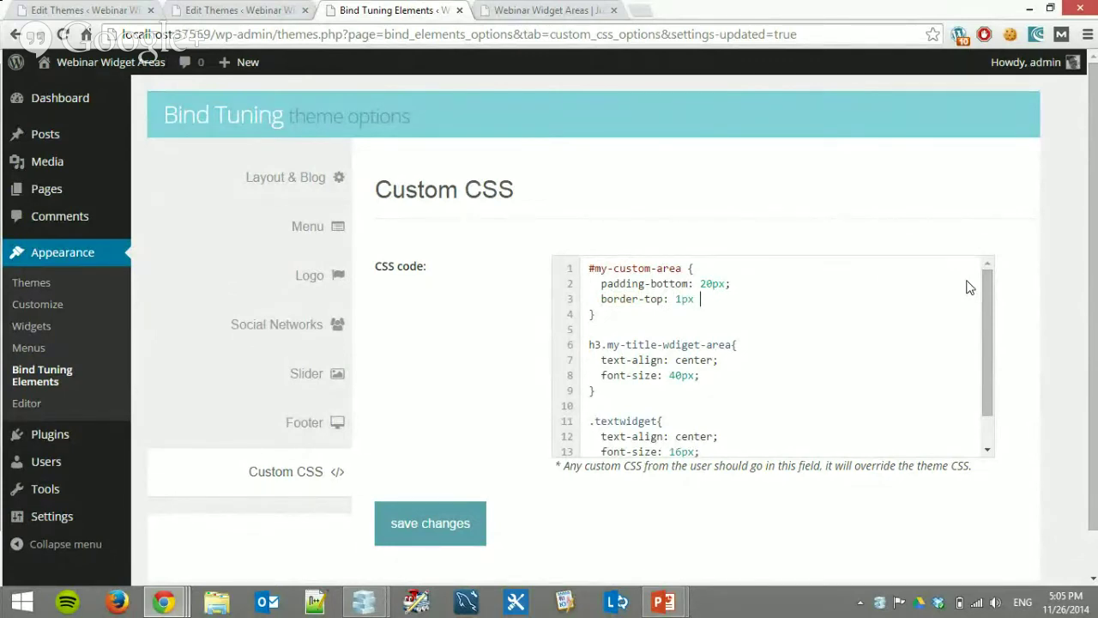
{"action": "type", "text": " rd"}
{"action": "key", "text": "BackSpace"}
{"action": "type", "text": "gba(0, 0, 0, 0.15) solid"}
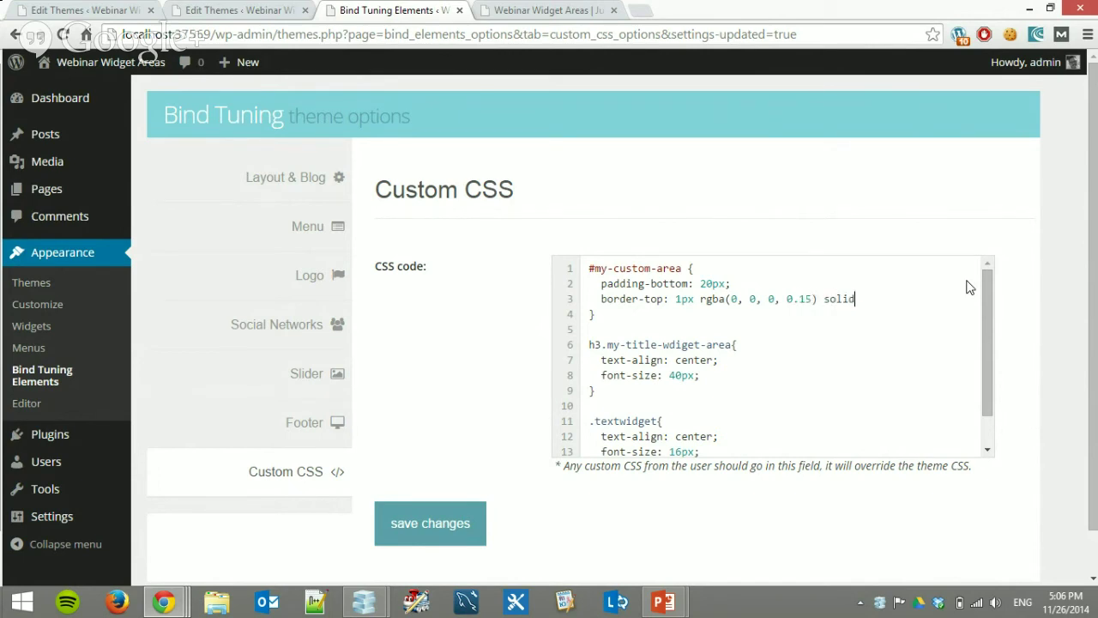
{"action": "type", "text": ";"}
{"action": "key", "text": "Return"}
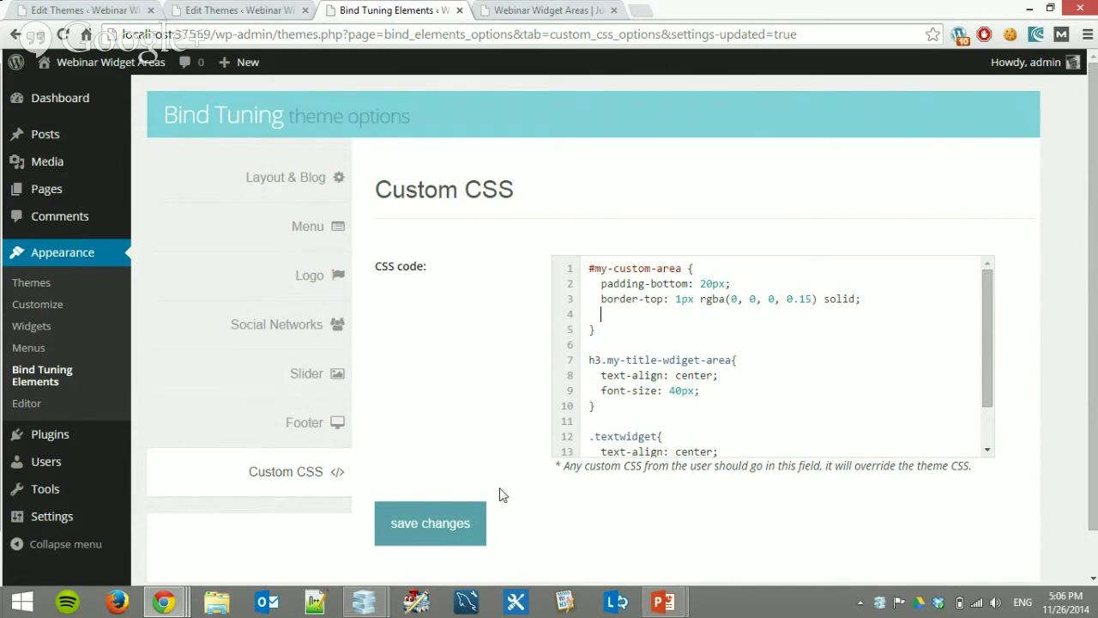
- Add background: none repeat scroll 0 0 rgbs(0, 0, 0, 0.1); to the #my-custom-area rule and save the custom CSS
{"action": "type", "text": "background: none repeat"}
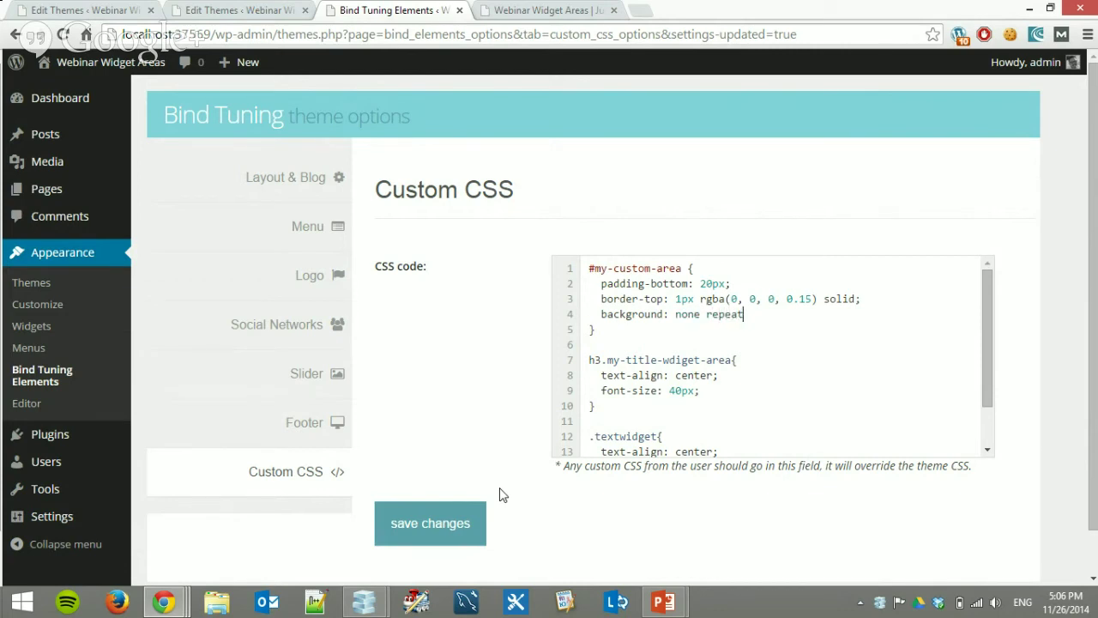
{"action": "type", "text": " scroll "}
{"action": "type", "text": "o o"}
{"action": "key", "text": "BackSpace"}
{"action": "key", "text": "BackSpace"}
{"action": "type", "text": "0 0 rgbs(0, 0, 0, "}
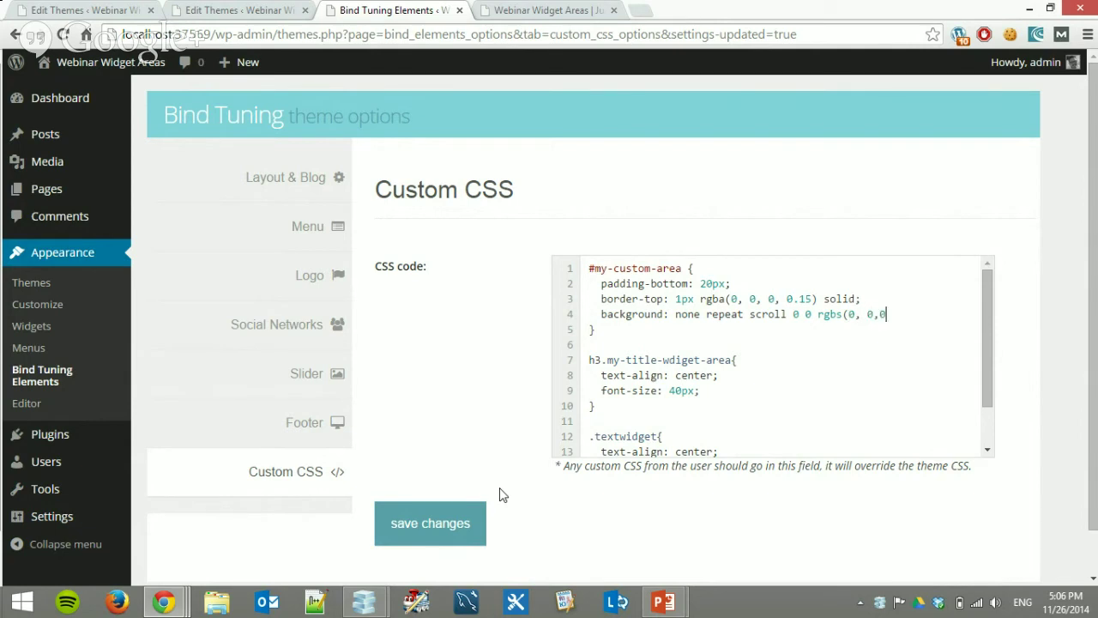
{"action": "type", "text": "0.1);"}
{"action": "left_click", "coordinate": [449, 523]}
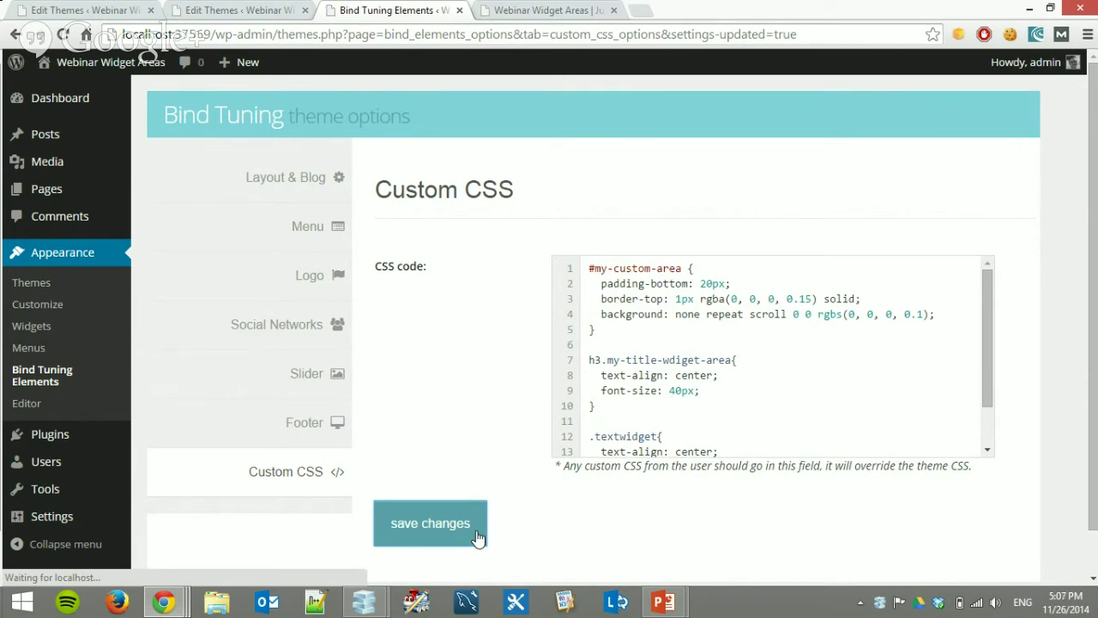
- Reload the blog page and examine the border and background of the widget area above the footer
{"action": "left_click", "coordinate": [540, 10]}
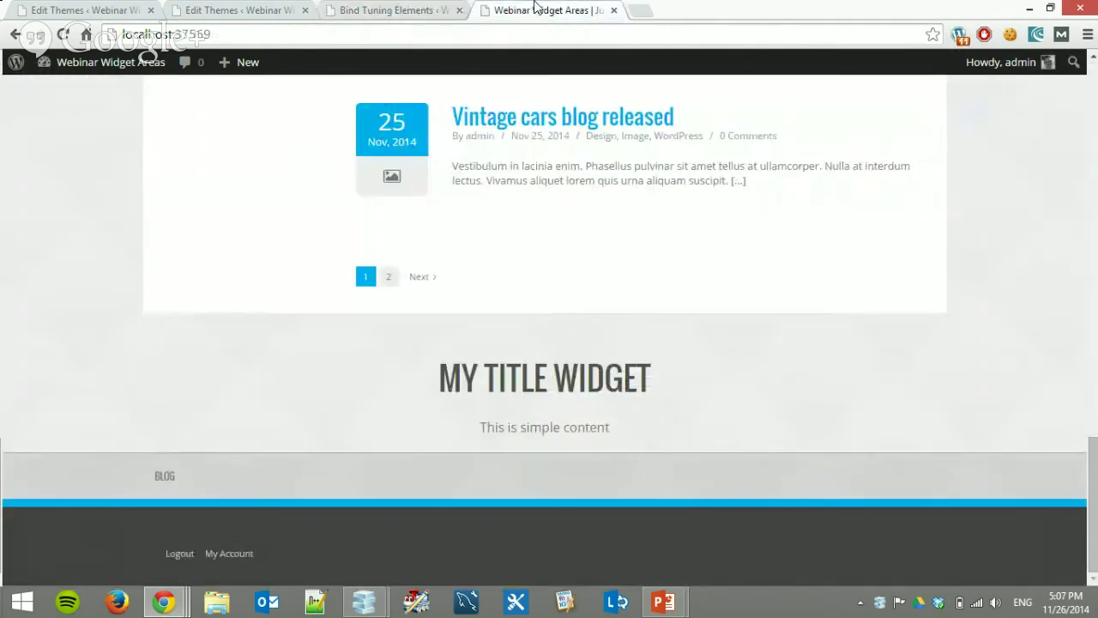
{"action": "left_click", "coordinate": [314, 36]}
{"action": "key", "text": "Return"}
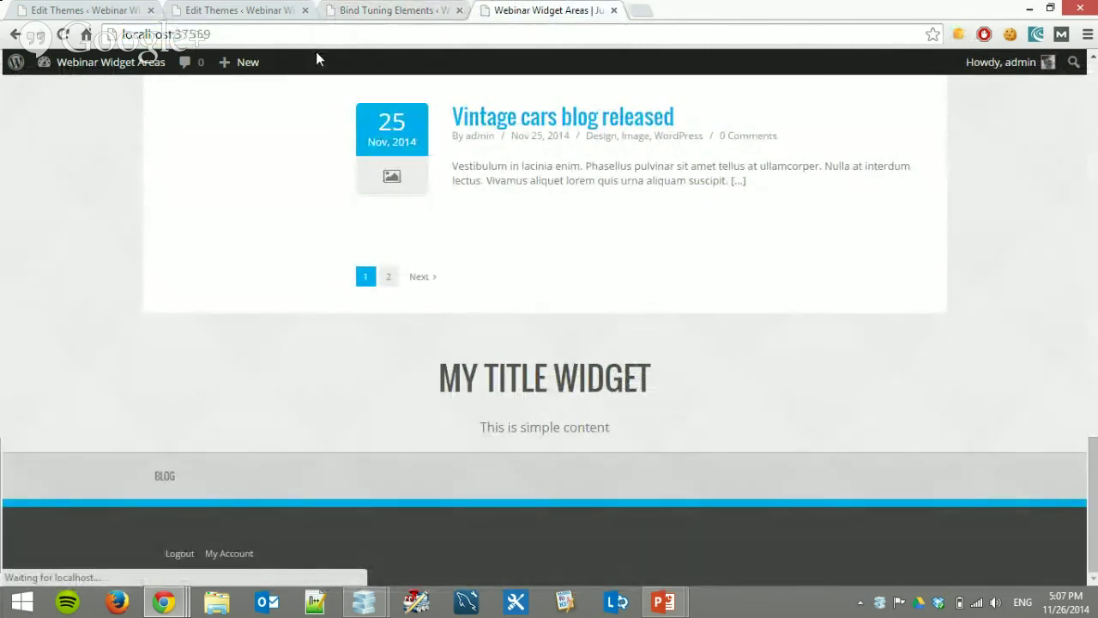
{"action": "scroll", "coordinate": [441, 343], "scroll_direction": "down", "scroll_amount": 10}
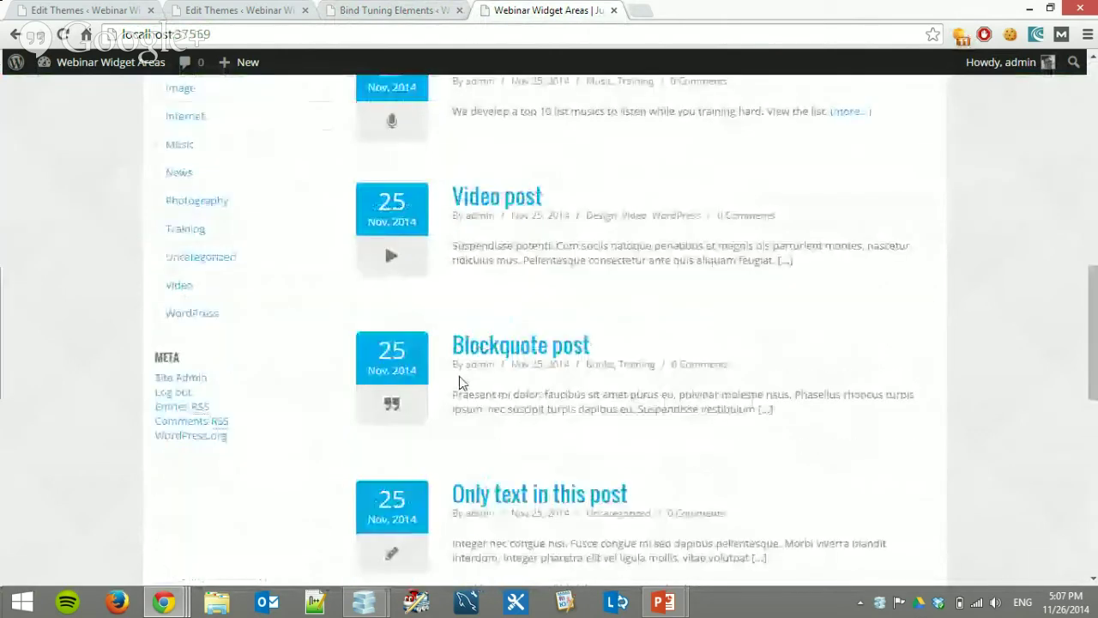
{"action": "scroll", "coordinate": [459, 382], "scroll_direction": "down", "scroll_amount": 10}
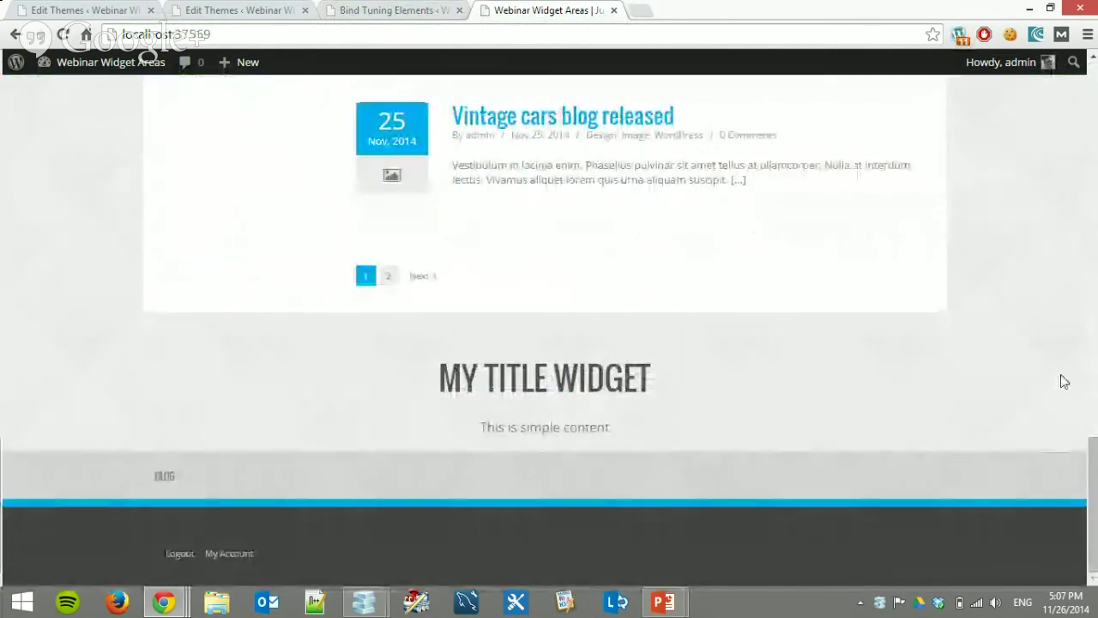
- Correct rgbs to rgba in the #my-custom-area background declaration and save the custom CSS
{"action": "left_click", "coordinate": [402, 12]}
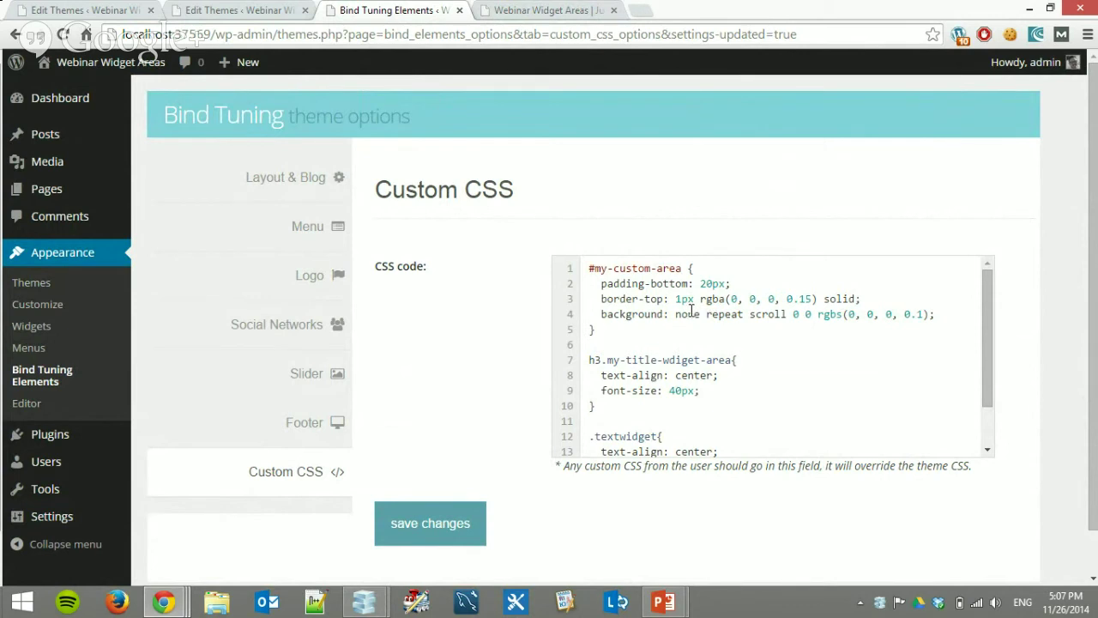
{"action": "left_click", "coordinate": [844, 314]}
{"action": "key", "text": "BackSpace"}
{"action": "type", "text": "a"}
{"action": "left_click", "coordinate": [478, 524]}
- Reload the blog page again and check the widget area's background above the footer
{"action": "left_click", "coordinate": [532, 10]}
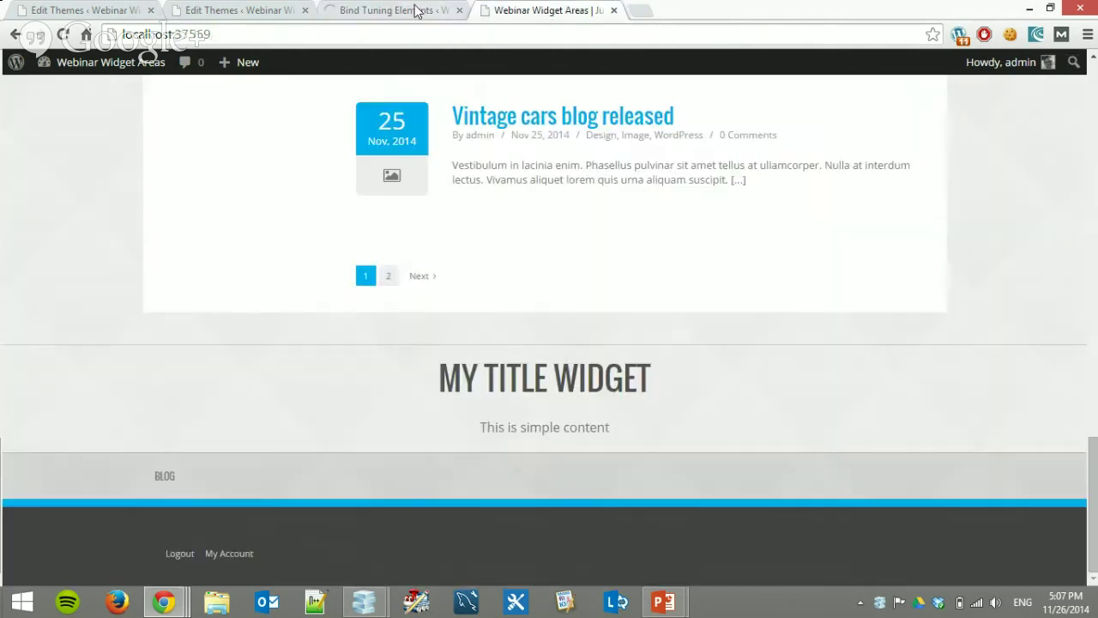
{"action": "left_click", "coordinate": [363, 36]}
{"action": "key", "text": "Return"}
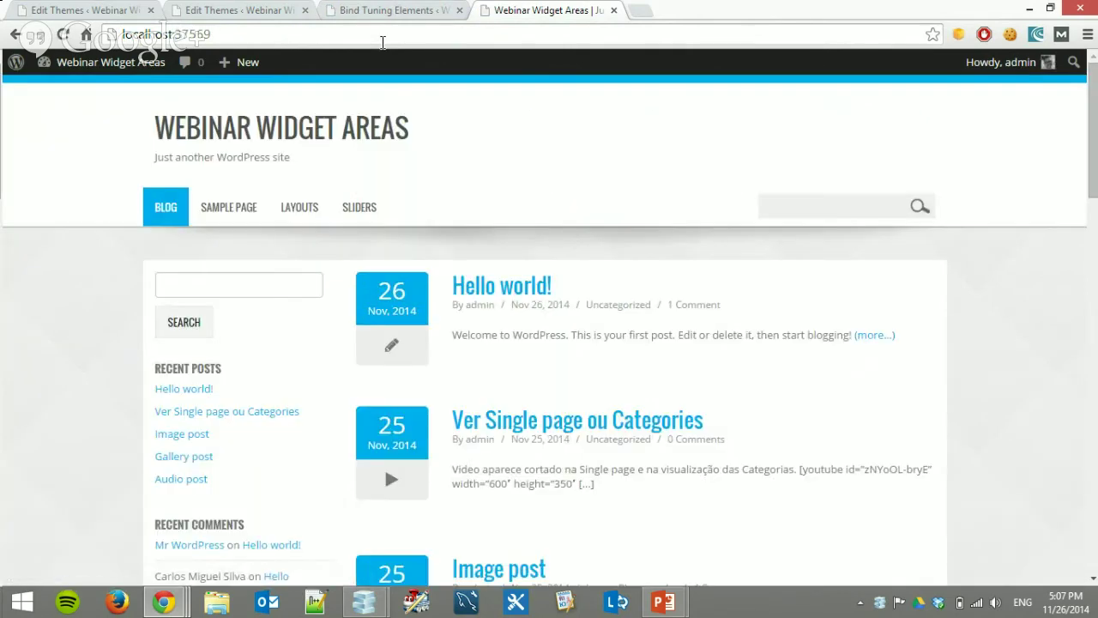
{"action": "scroll", "coordinate": [660, 398], "scroll_direction": "down", "scroll_amount": 15}
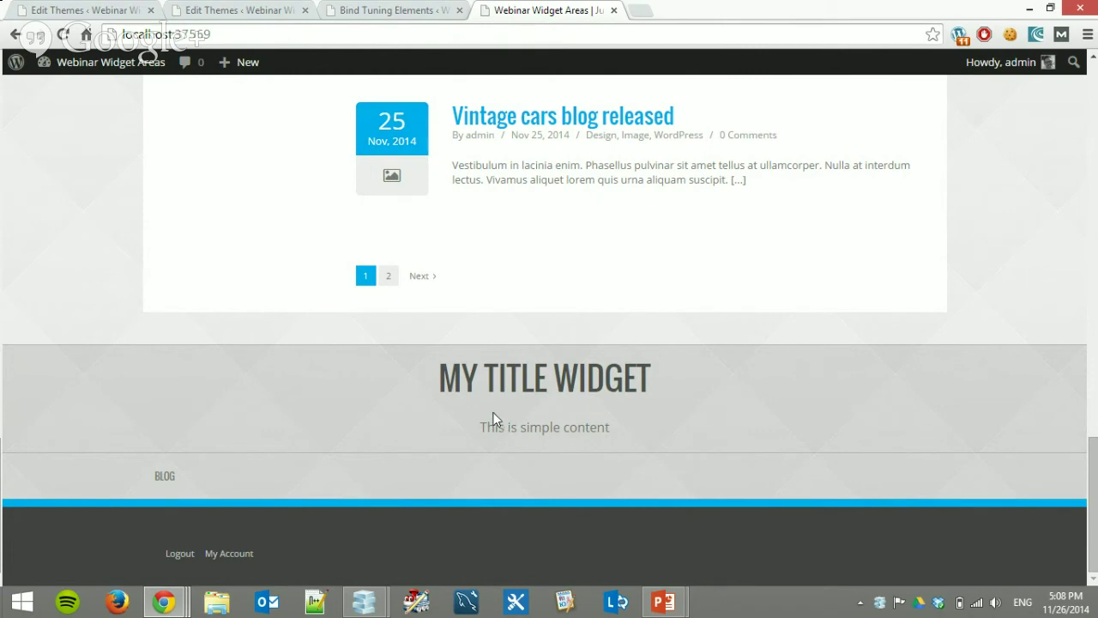
{"action": "left_click", "coordinate": [399, 12]}
{"action": "left_click", "coordinate": [225, 10]}
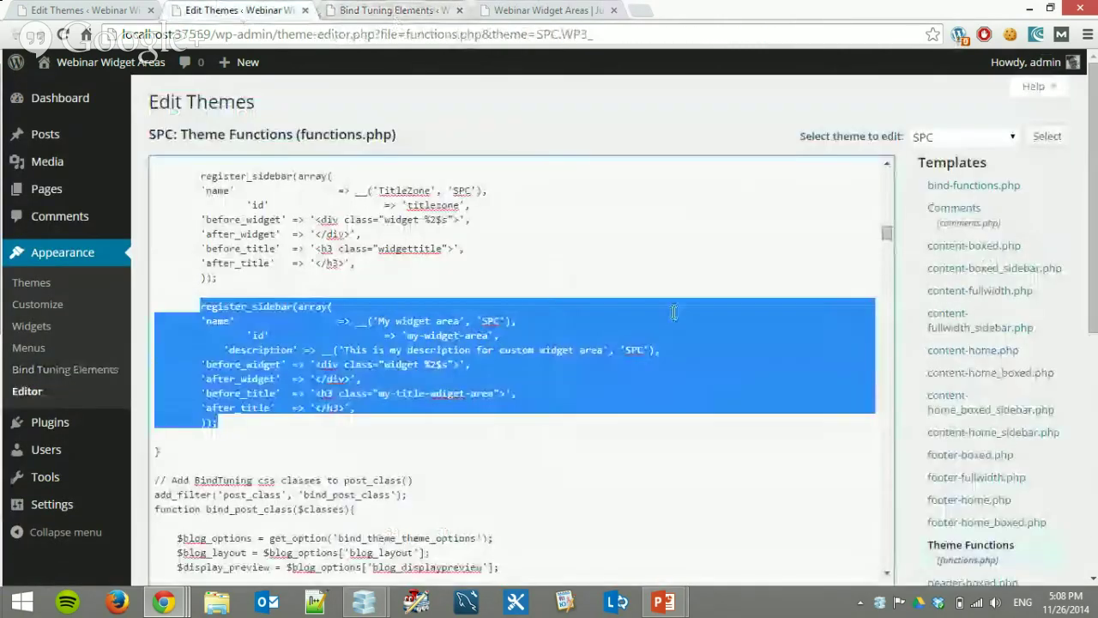
{"action": "left_click", "coordinate": [99, 11]}
{"action": "left_click", "coordinate": [436, 10]}
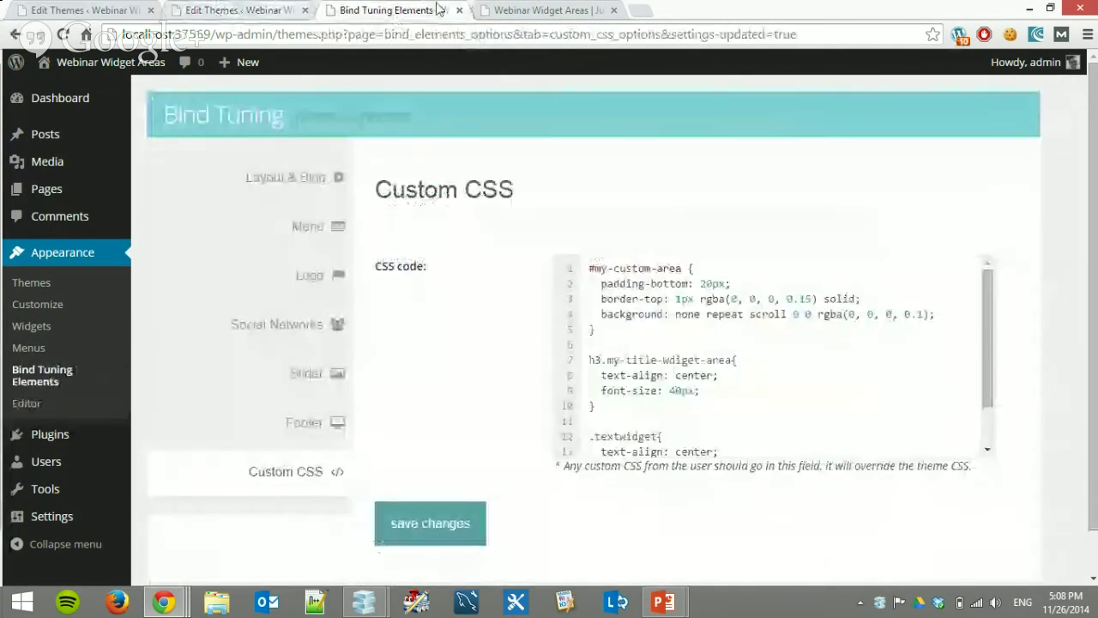
{"action": "left_click", "coordinate": [515, 10]}
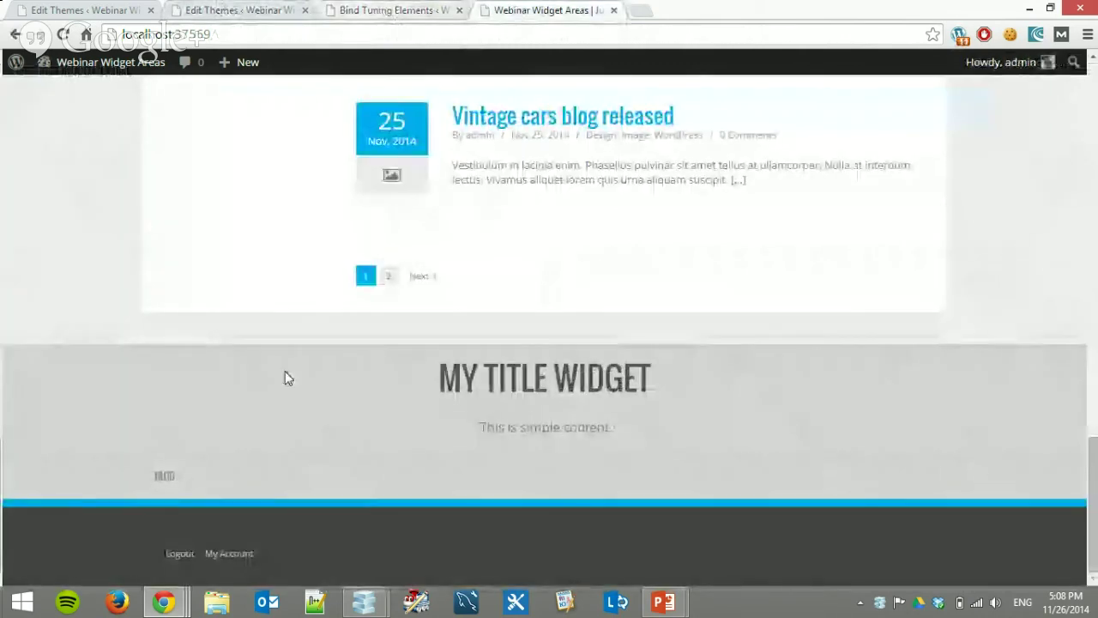
- Open the Widgets page in a new browser tab and expand the text widget inside My widget area
{"action": "key", "text": "ctrl+shift+Tab"}
{"action": "middle_click", "coordinate": [29, 327]}
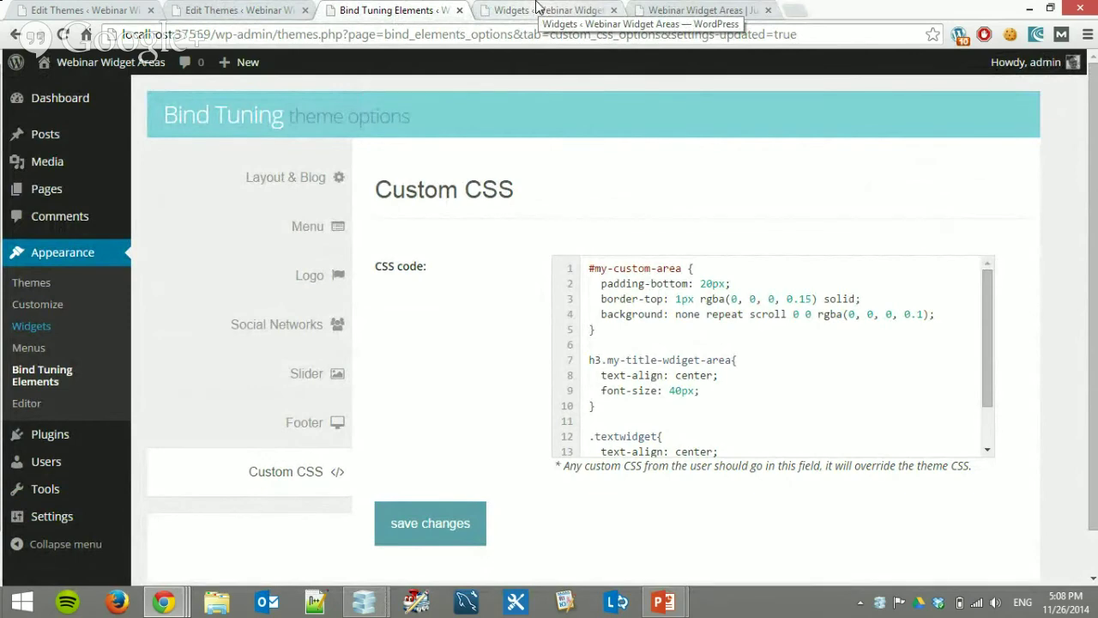
{"action": "left_click", "coordinate": [504, 9]}
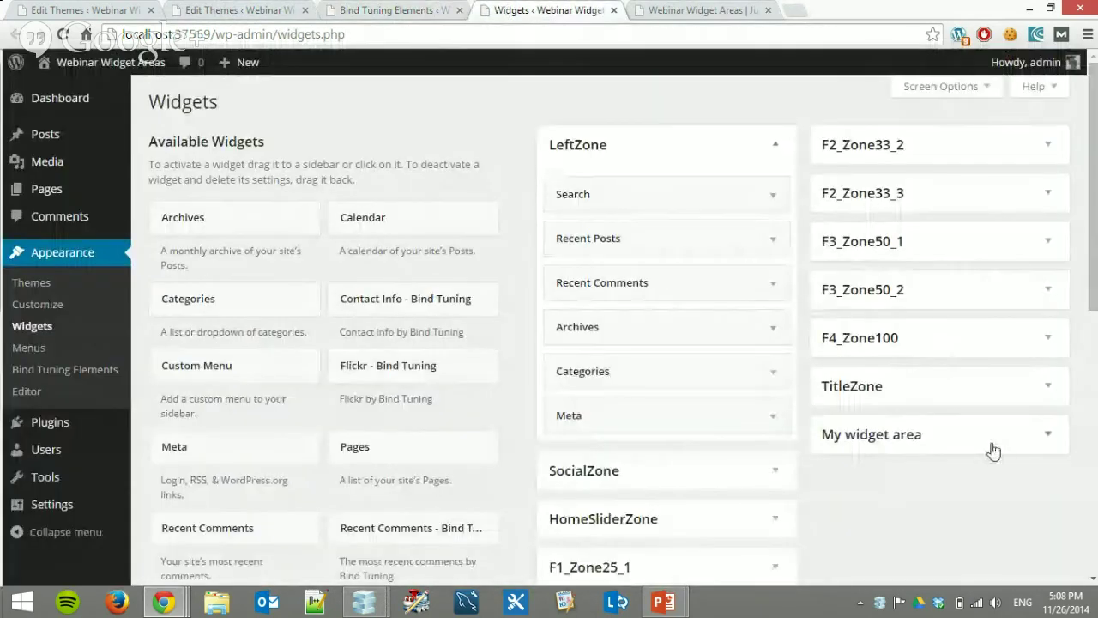
{"action": "left_click", "coordinate": [993, 451]}
{"action": "left_click", "coordinate": [999, 485]}
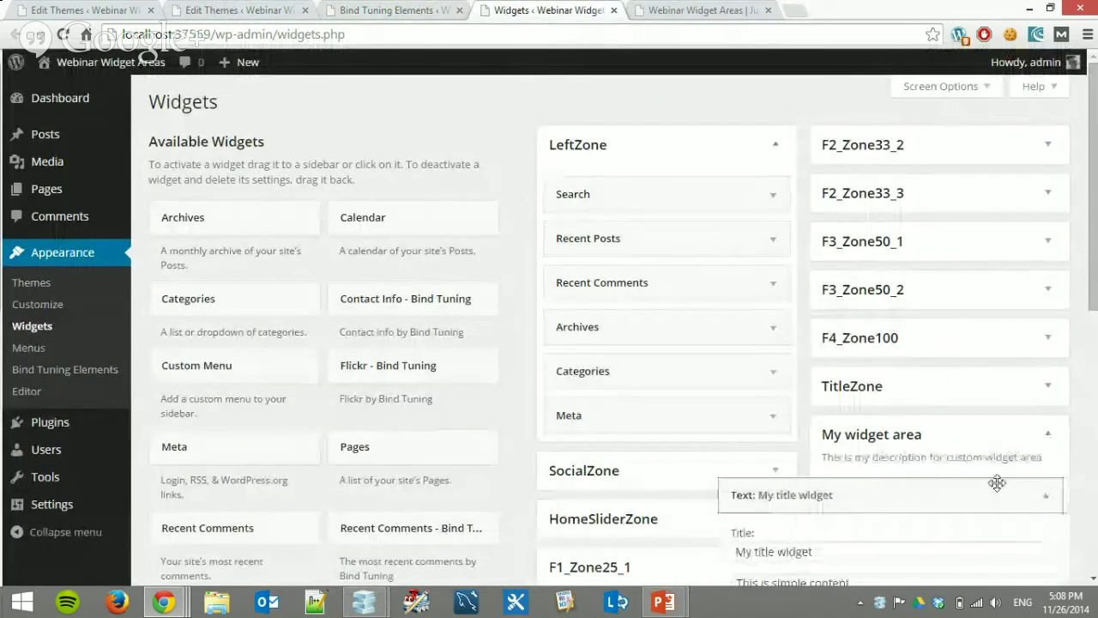
{"action": "scroll", "coordinate": [954, 431], "scroll_direction": "down", "scroll_amount": 3}
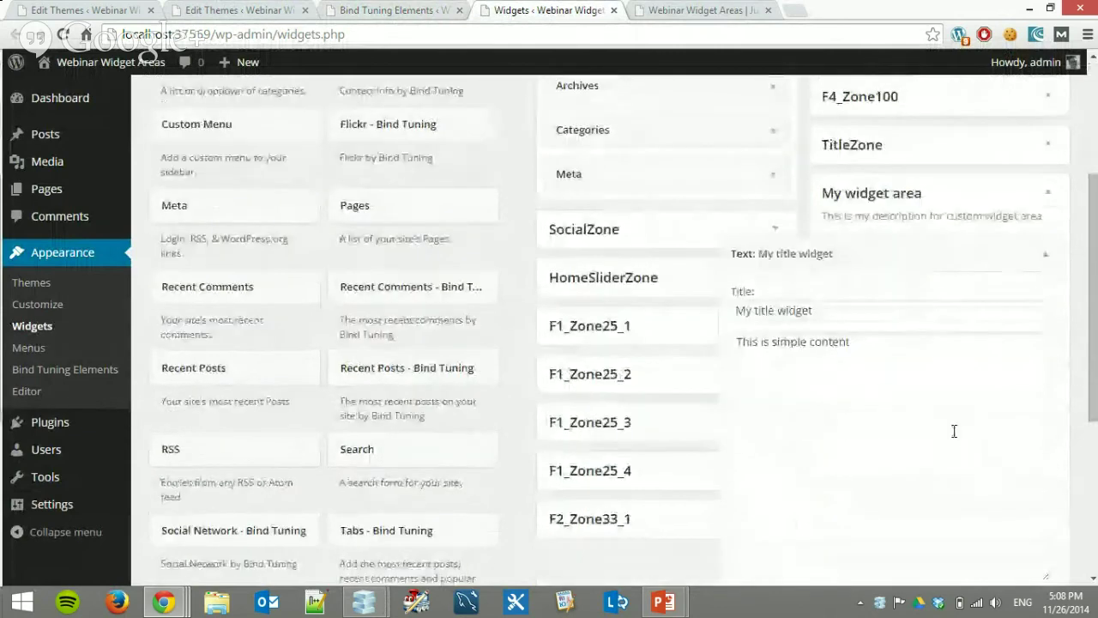
{"action": "left_click", "coordinate": [902, 339]}
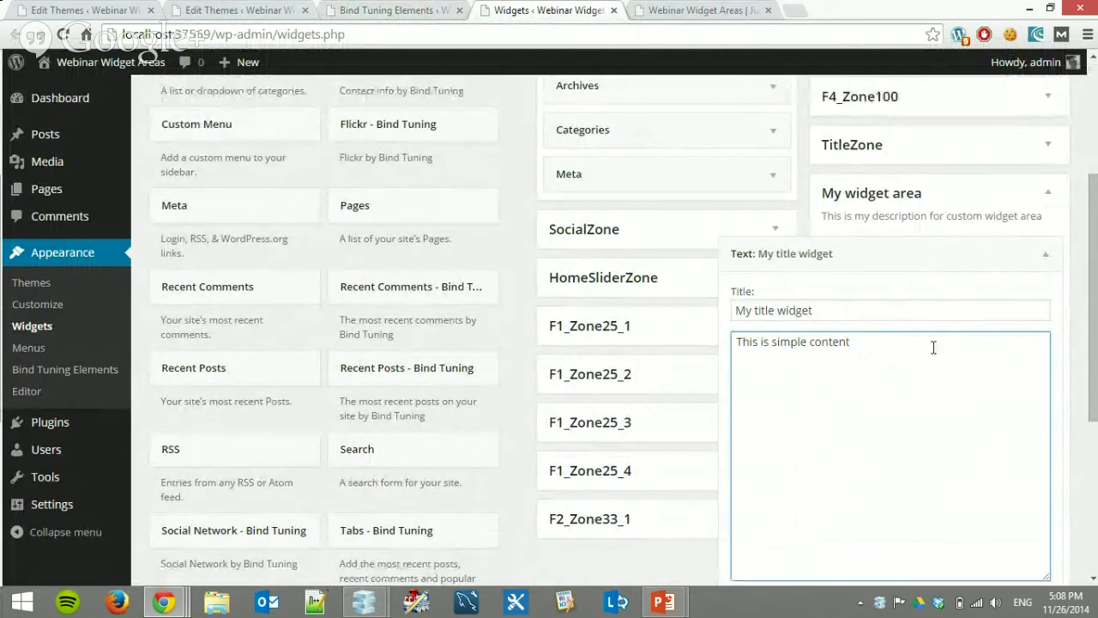
{"action": "left_click_drag", "start_coordinate": [884, 343], "coordinate": [713, 366]}
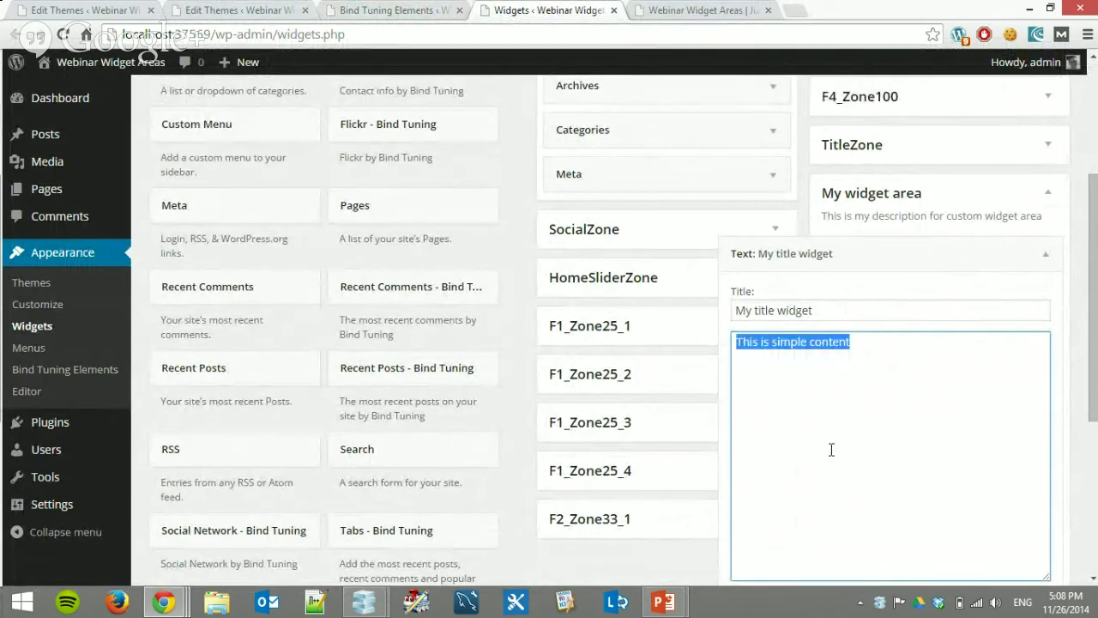
{"action": "type", "text": "<"}
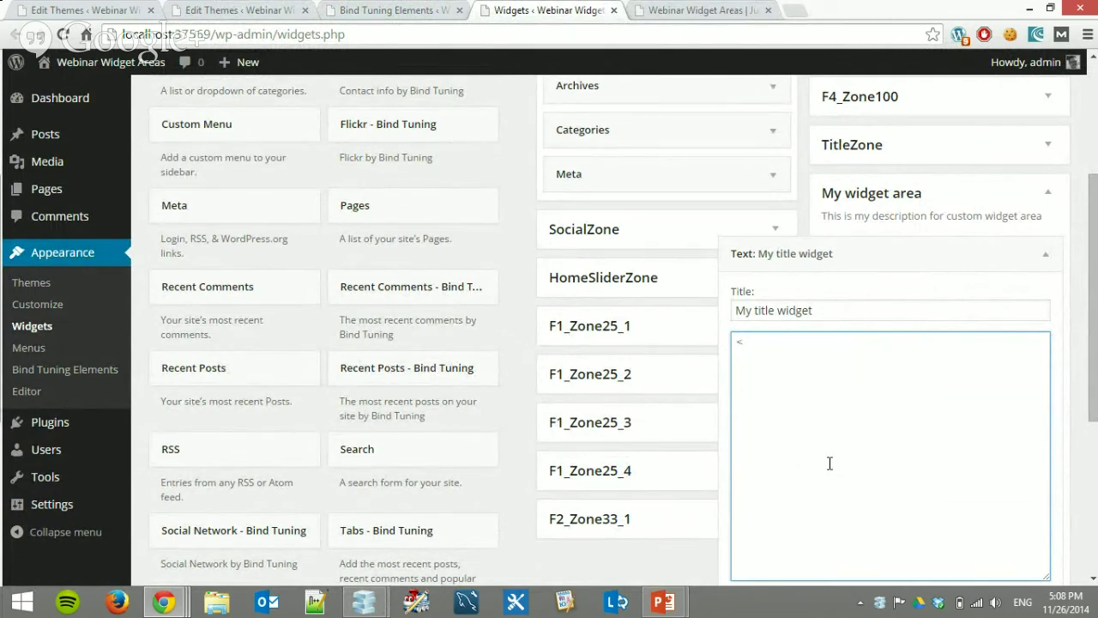
{"action": "type", "text": "div class"}
{"action": "key", "text": "ctrl+z"}
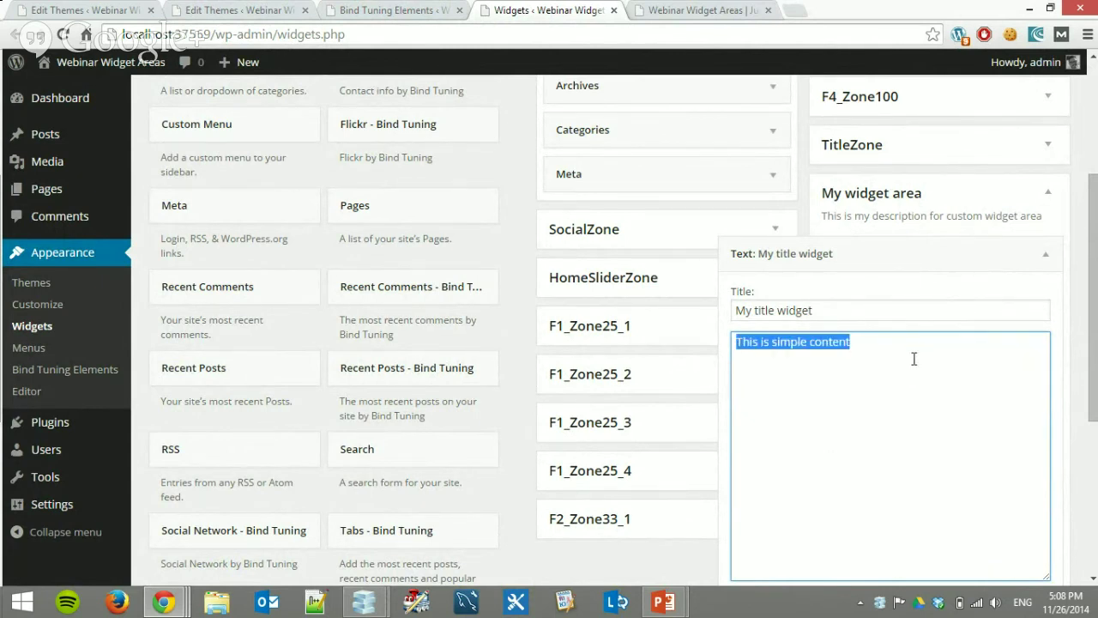
- Below the simple content line in the text widget, add a <div class="row"> element with its closing </div>
{"action": "left_click", "coordinate": [871, 342]}
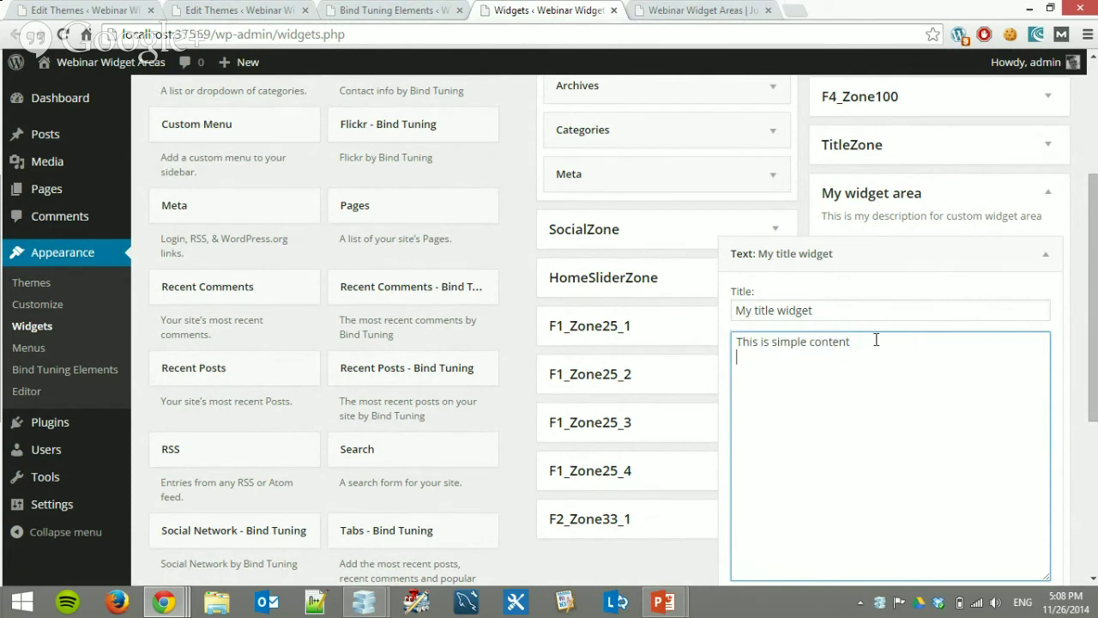
{"action": "key", "text": "Return"}
{"action": "type", "text": "<div class?\"ro2"}
{"action": "key", "text": "BackSpace"}
{"action": "key", "text": "BackSpace"}
{"action": "key", "text": "BackSpace"}
{"action": "key", "text": "BackSpace"}
{"action": "key", "text": "BackSpace"}
{"action": "type", "text": "=\"row\""}
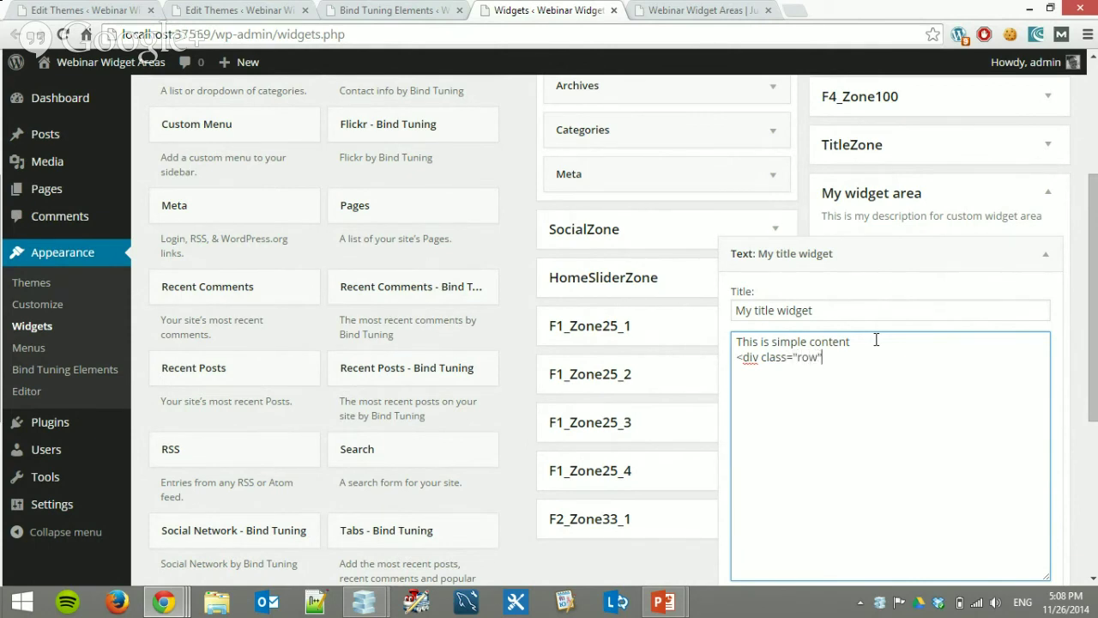
{"action": "type", "text": "> "}
{"action": "type", "text": "<"}
{"action": "type", "text": "div"}
{"action": "key", "text": "BackSpace"}
{"action": "key", "text": "BackSpace"}
{"action": "key", "text": "BackSpace"}
{"action": "key", "text": "BackSpace"}
{"action": "type", "text": "</div>"}
- Insert a <div class="col-md-3"> element with its closing </div> inside the row div
{"action": "key", "text": "Return"}
{"action": "type", "text": "<div class=\""}
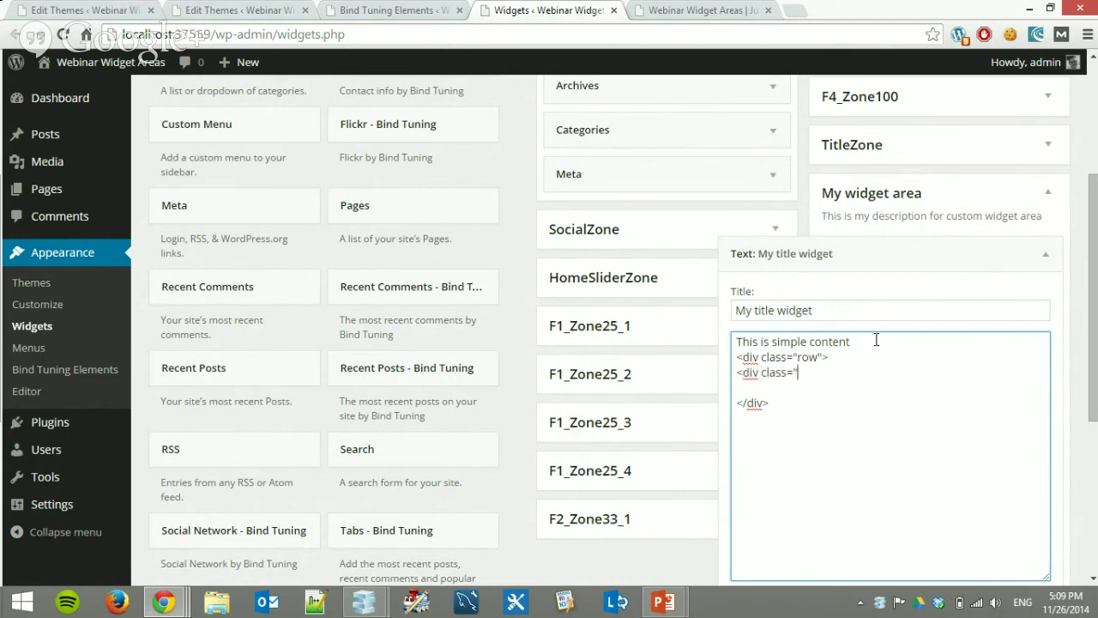
{"action": "type", "text": "col-md-3\">"}
{"action": "key", "text": "Return"}
{"action": "key", "text": "Return"}
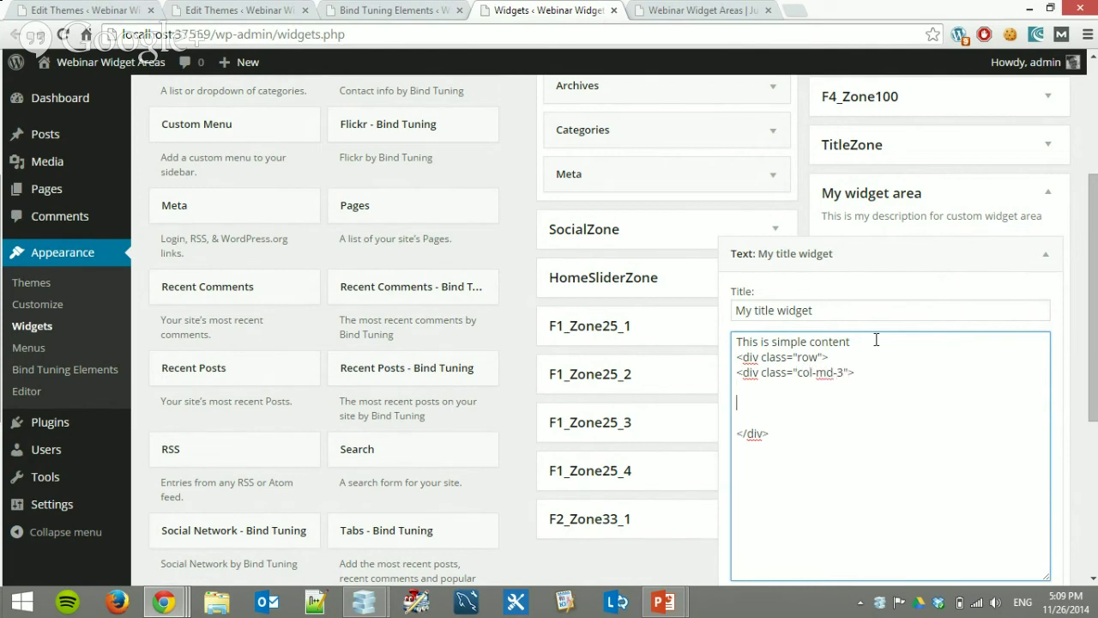
{"action": "type", "text": "</div>"}
- Duplicate the col-md-3 div three times inside the row and remove the blank line before the row's closing tag
{"action": "left_click_drag", "start_coordinate": [780, 402], "coordinate": [729, 371]}
{"action": "key", "text": "ctrl+c"}
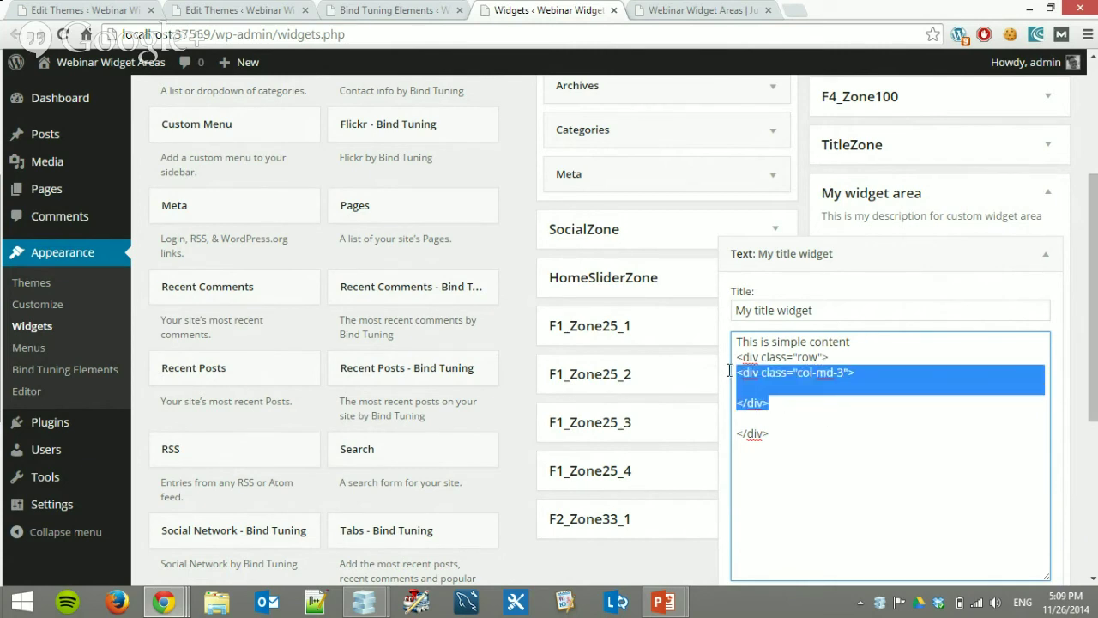
{"action": "left_click", "coordinate": [810, 405]}
{"action": "key", "text": "Return"}
{"action": "key", "text": "ctrl+v"}
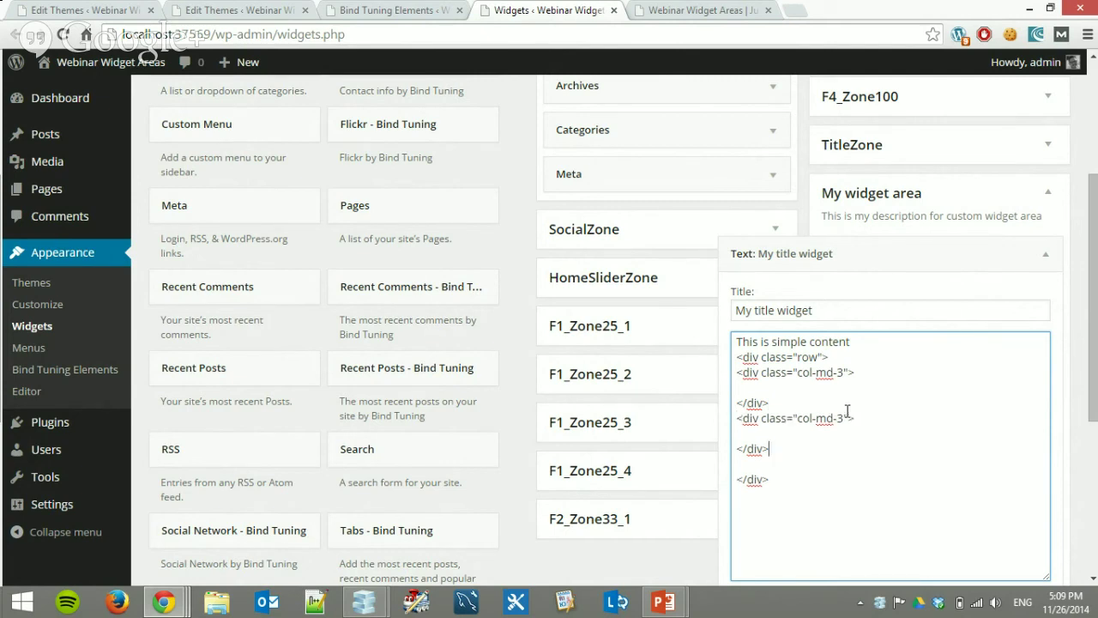
{"action": "key", "text": "Return"}
{"action": "key", "text": "ctrl+v"}
{"action": "key", "text": "Return"}
{"action": "key", "text": "ctrl+v"}
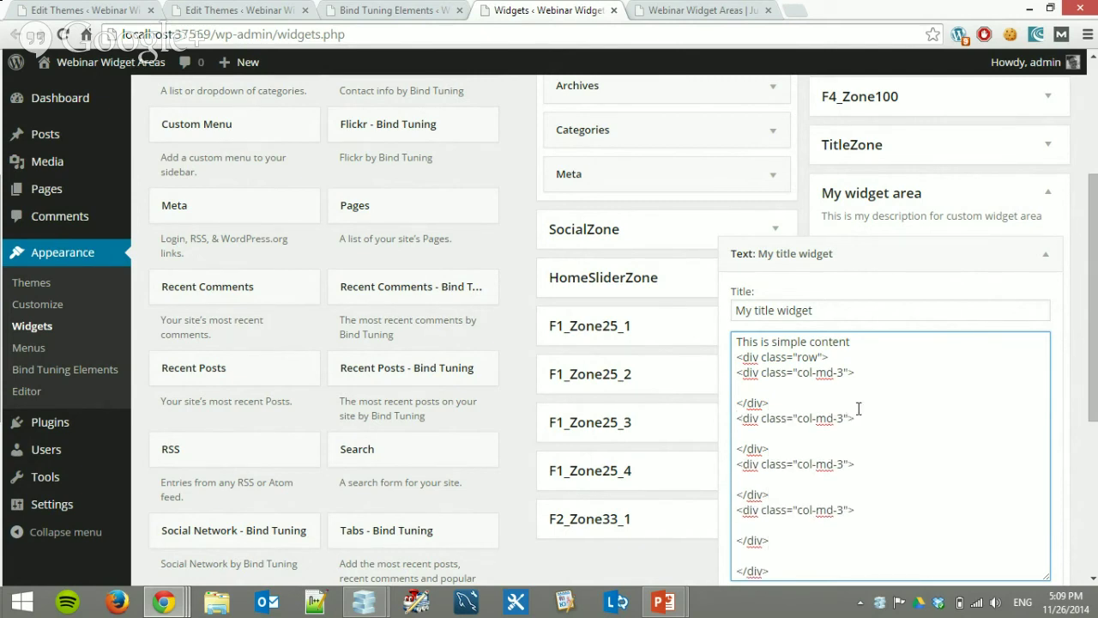
{"action": "key", "text": "Delete"}
{"action": "left_click_drag", "start_coordinate": [838, 375], "coordinate": [847, 379]}
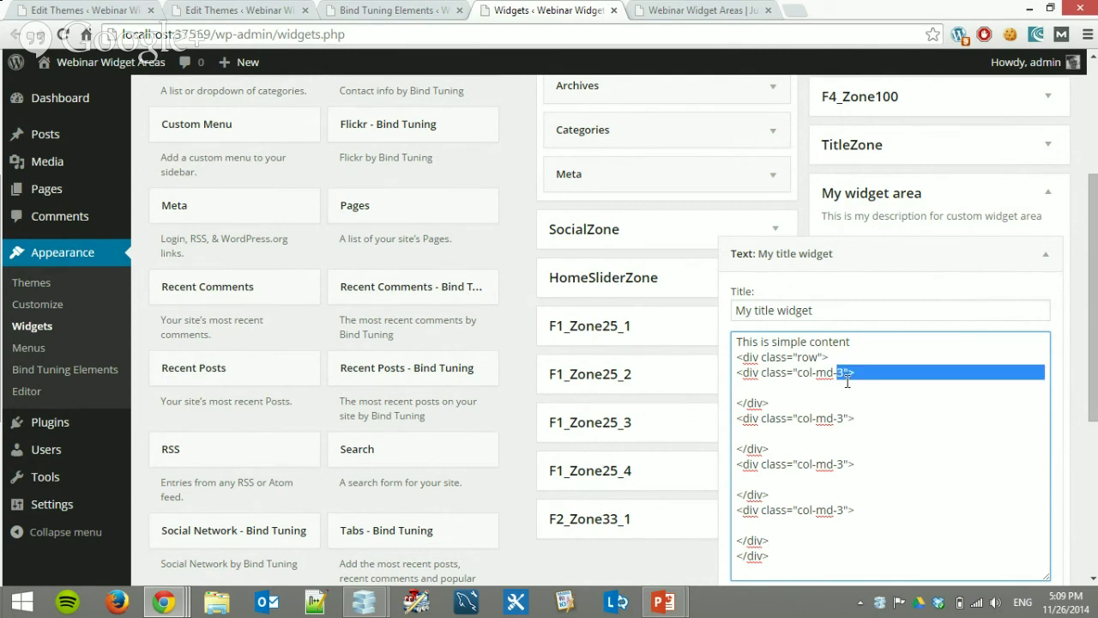
{"action": "double_click", "coordinate": [841, 418]}
{"action": "double_click", "coordinate": [840, 464]}
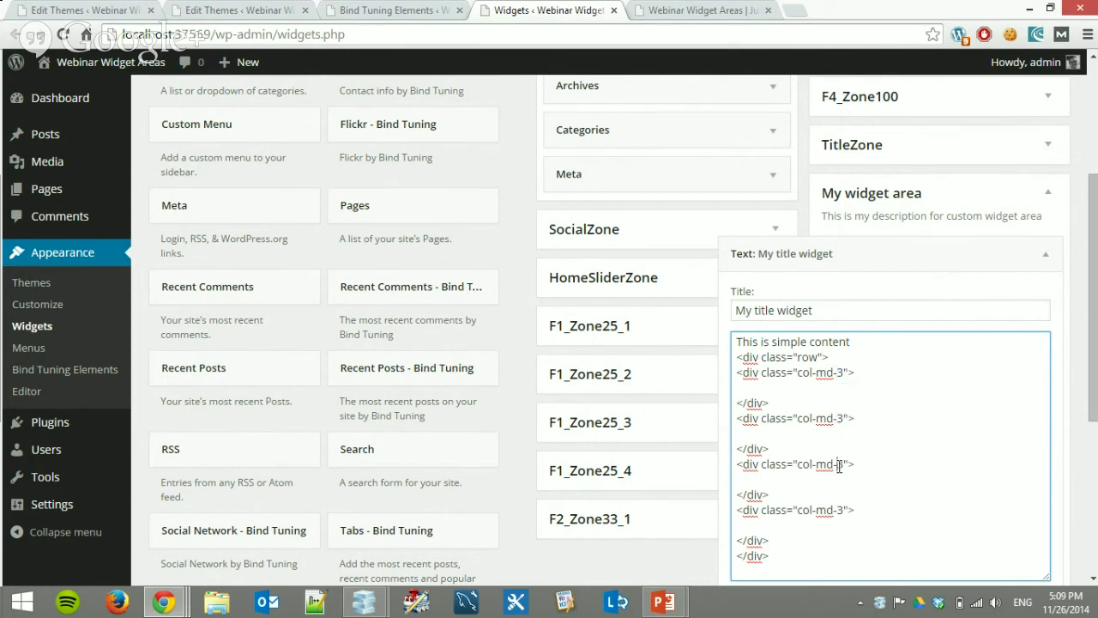
{"action": "left_click", "coordinate": [839, 510]}
- Move the "This is simple content" line into the first col-md-3 div, wrapped in a <p> element, and remove the original line above the row
{"action": "left_click_drag", "start_coordinate": [876, 343], "coordinate": [717, 338]}
{"action": "key", "text": "ctrl+c"}
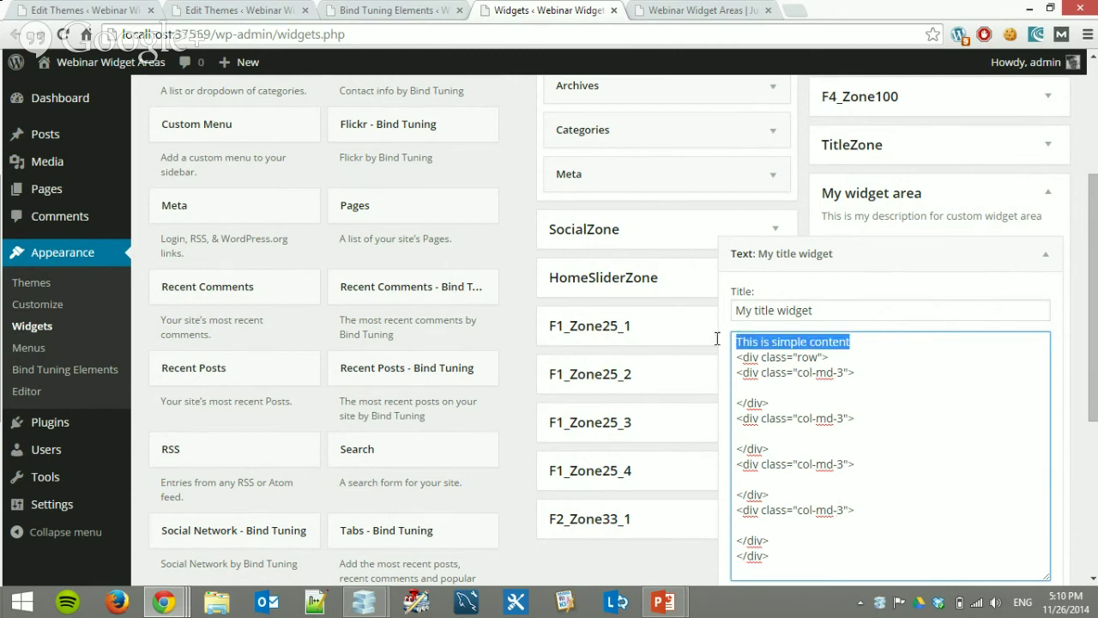
{"action": "left_click", "coordinate": [810, 388]}
{"action": "type", "text": "<p<"}
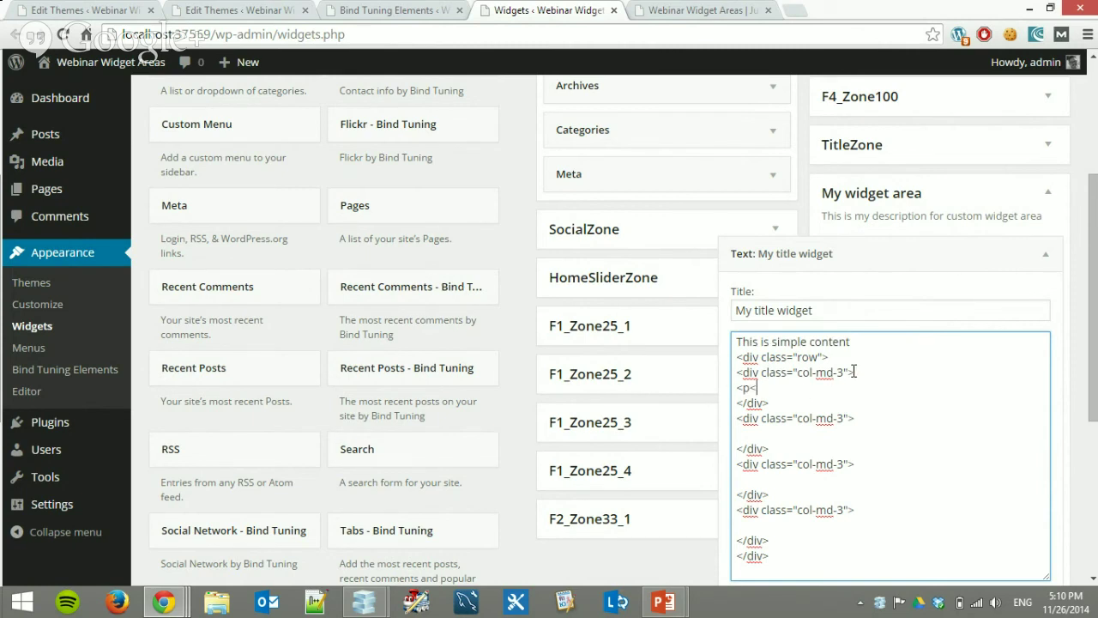
{"action": "key", "text": "BackSpace"}
{"action": "type", "text": ">"}
{"action": "key", "text": "ctrl+v"}
{"action": "type", "text": "</p>"}
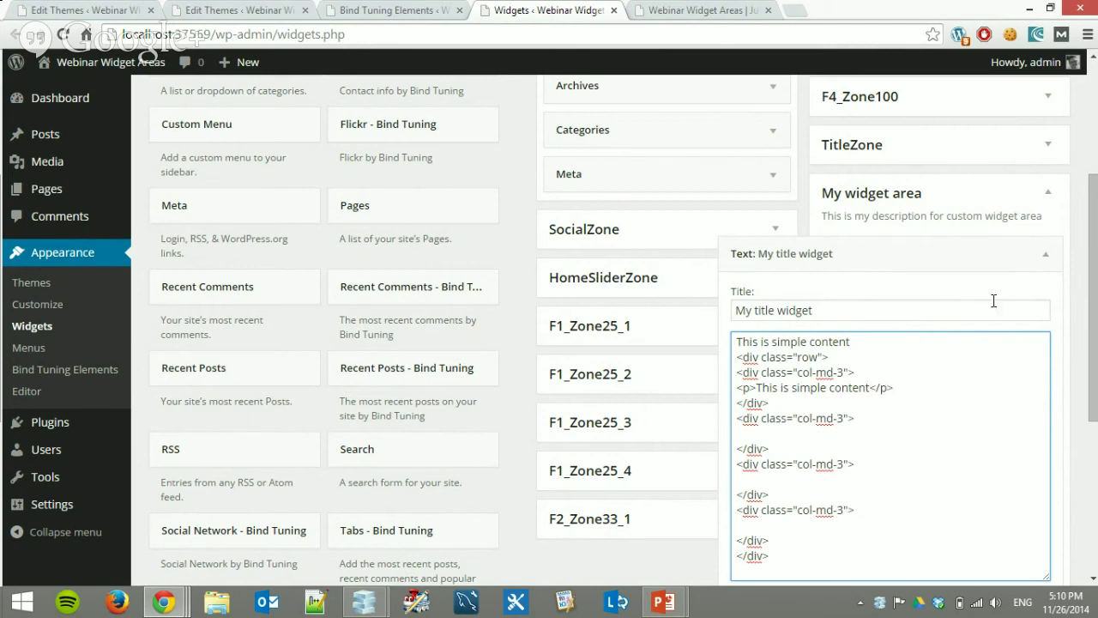
{"action": "left_click_drag", "start_coordinate": [906, 344], "coordinate": [652, 352]}
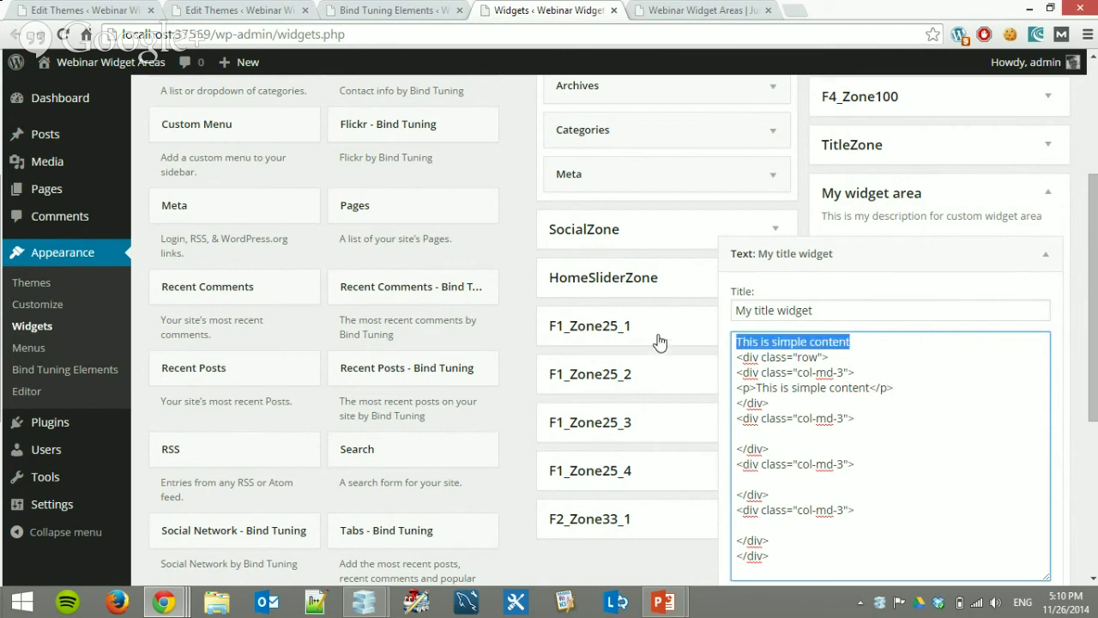
{"action": "key", "text": "Delete"}
{"action": "key", "text": "Delete"}
- Copy the first column's "This is simple content" paragraph into the other three col-md-3 divs
{"action": "left_click_drag", "start_coordinate": [915, 371], "coordinate": [724, 378]}
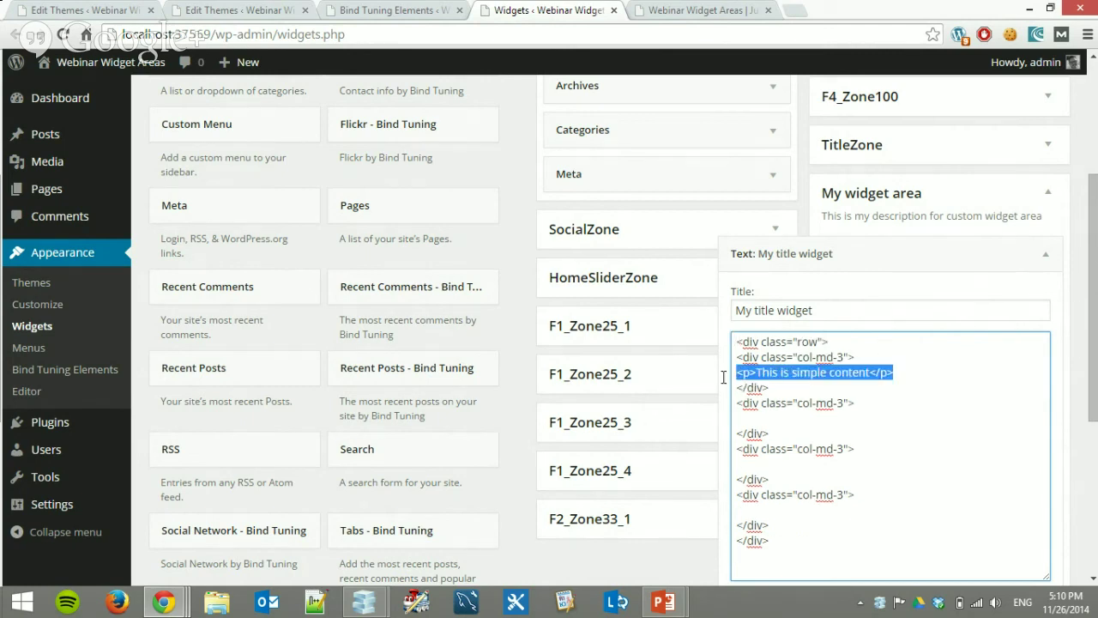
{"action": "key", "text": "ctrl+c"}
{"action": "left_click", "coordinate": [792, 419]}
{"action": "key", "text": "ctrl+v"}
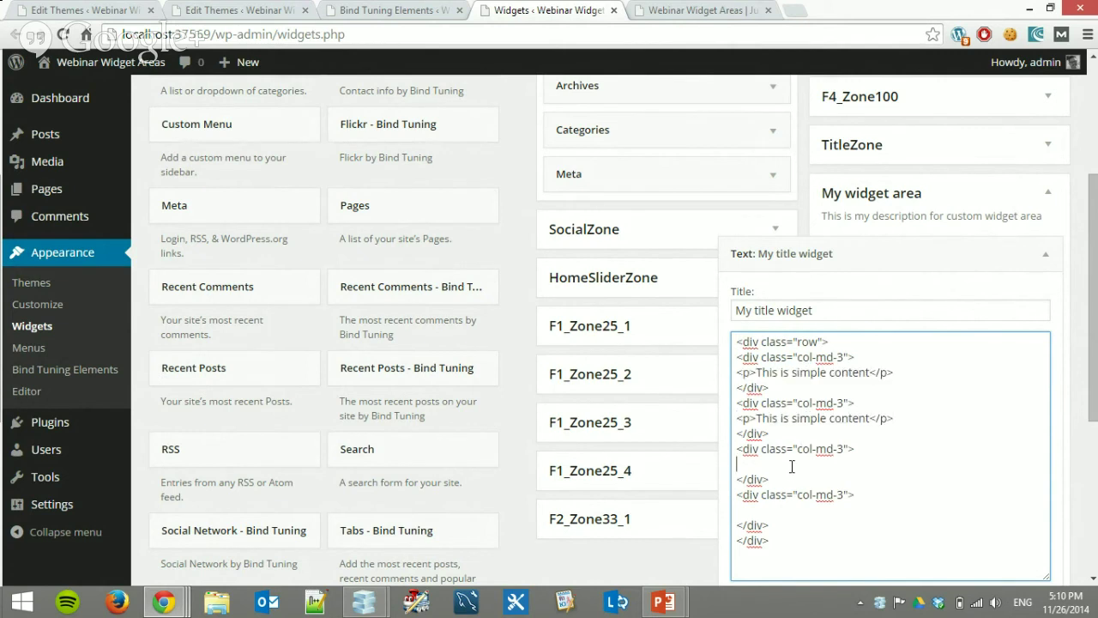
{"action": "left_click", "coordinate": [794, 465]}
{"action": "key", "text": "ctrl+v"}
{"action": "left_click", "coordinate": [782, 510]}
{"action": "key", "text": "ctrl+v"}
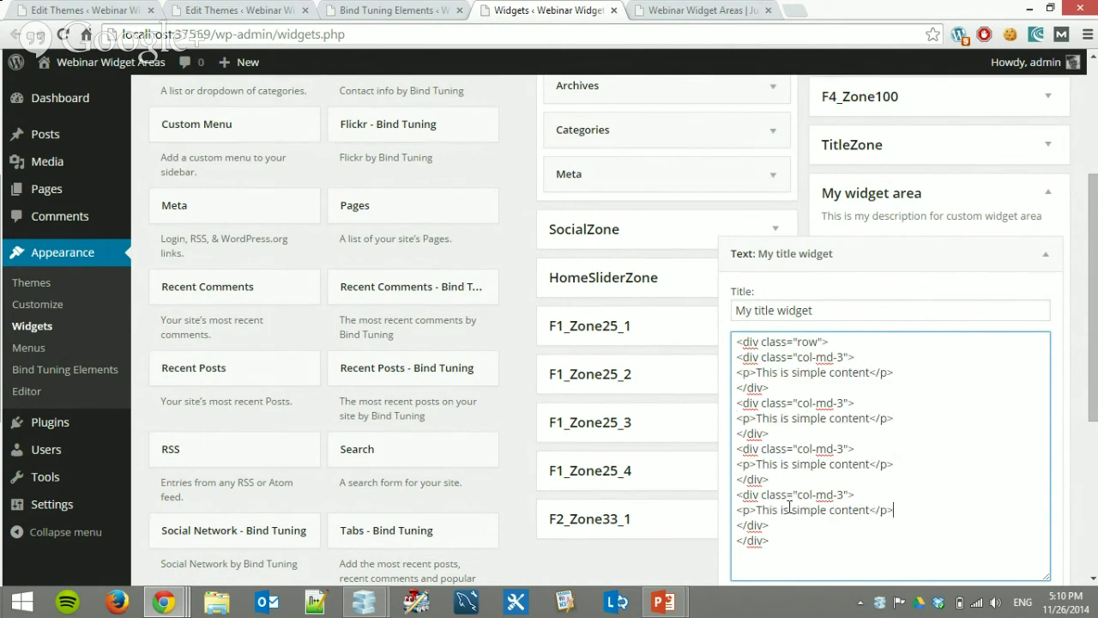
- Append - 1, -2, -3 and - 4 to the paragraphs of the four columns in order and save the text widget
{"action": "left_click_drag", "start_coordinate": [871, 373], "coordinate": [867, 372]}
{"action": "left_click", "coordinate": [869, 372]}
{"action": "type", "text": "- 1"}
{"action": "left_click", "coordinate": [867, 418]}
{"action": "type", "text": "-2"}
{"action": "left_click", "coordinate": [872, 463]}
{"action": "type", "text": "-3"}
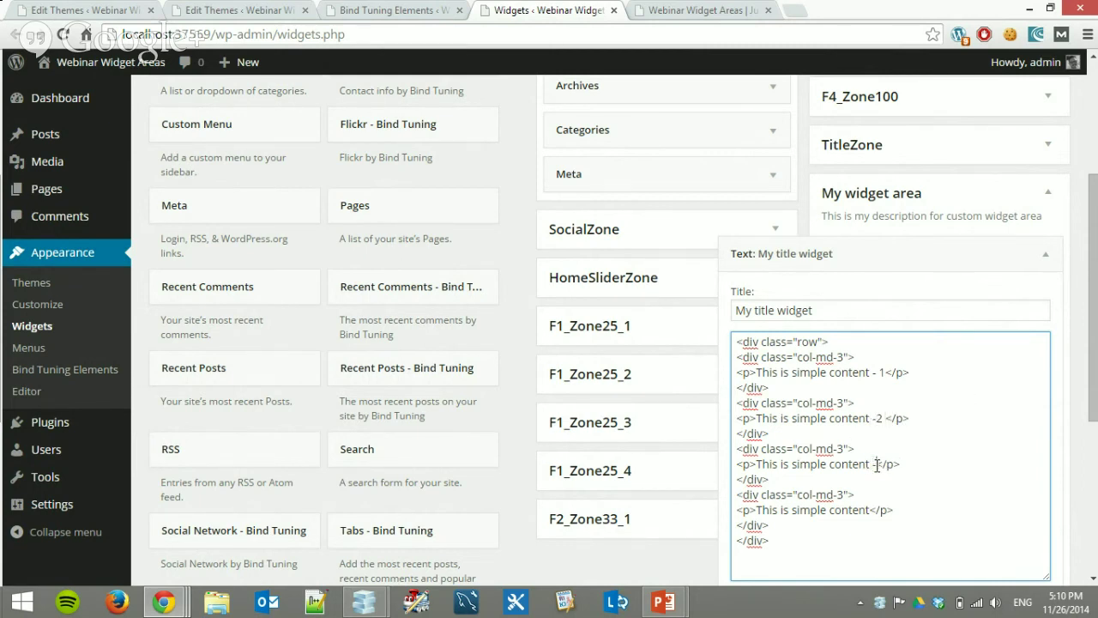
{"action": "type", "text": " 4"}
{"action": "type", "text": "-"}
{"action": "scroll", "coordinate": [995, 515], "scroll_direction": "down", "scroll_amount": 1}
{"action": "left_click", "coordinate": [1040, 551]}
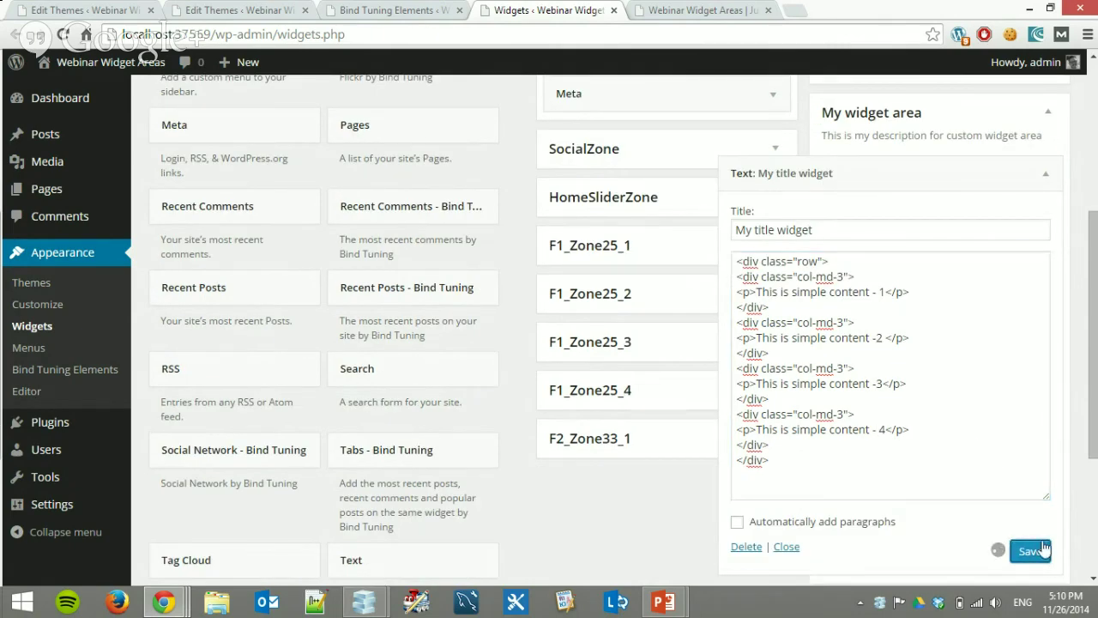
- Reload the site's front page and examine how the text widget's columns are laid out near the footer
{"action": "left_click", "coordinate": [671, 10]}
{"action": "left_click", "coordinate": [363, 36]}
{"action": "key", "text": "Return"}
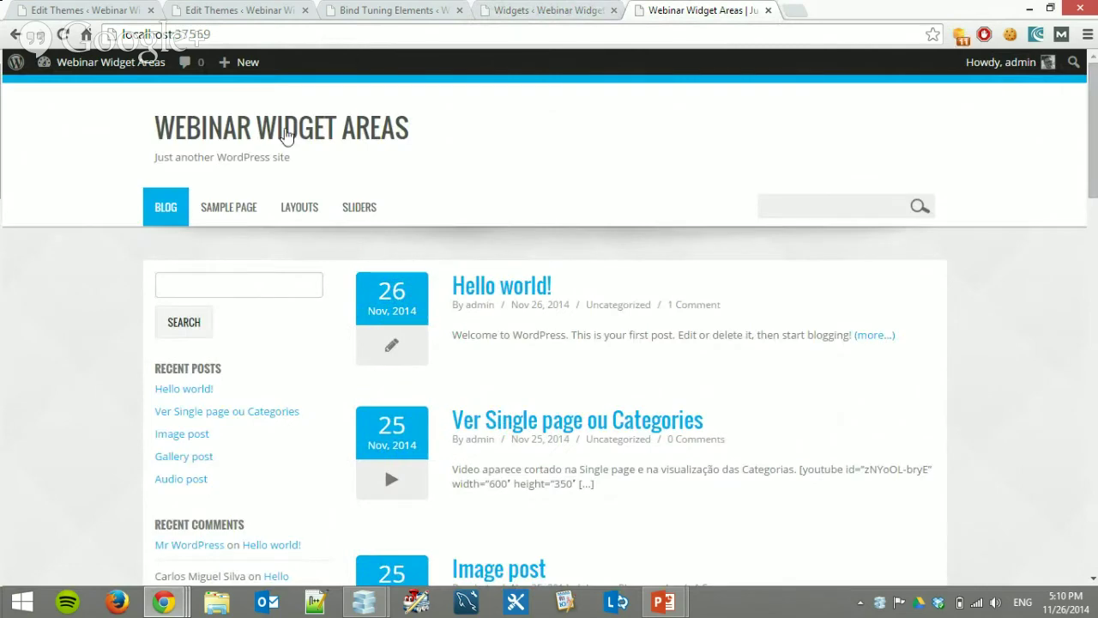
{"action": "scroll", "coordinate": [610, 314], "scroll_direction": "down", "scroll_amount": 15}
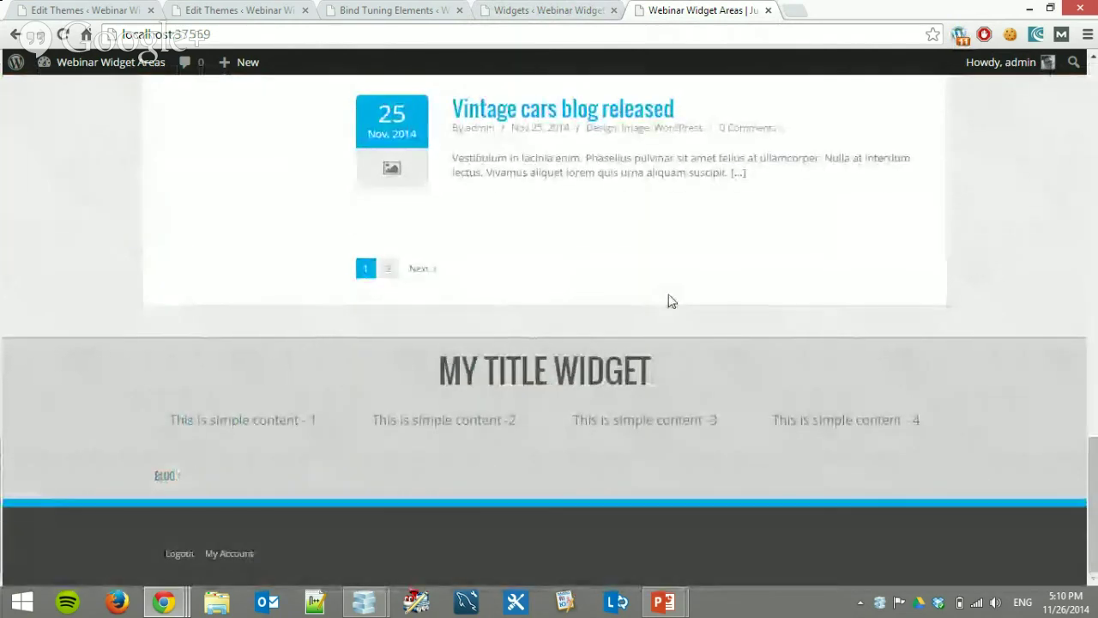
{"action": "left_click_drag", "start_coordinate": [169, 420], "coordinate": [300, 425]}
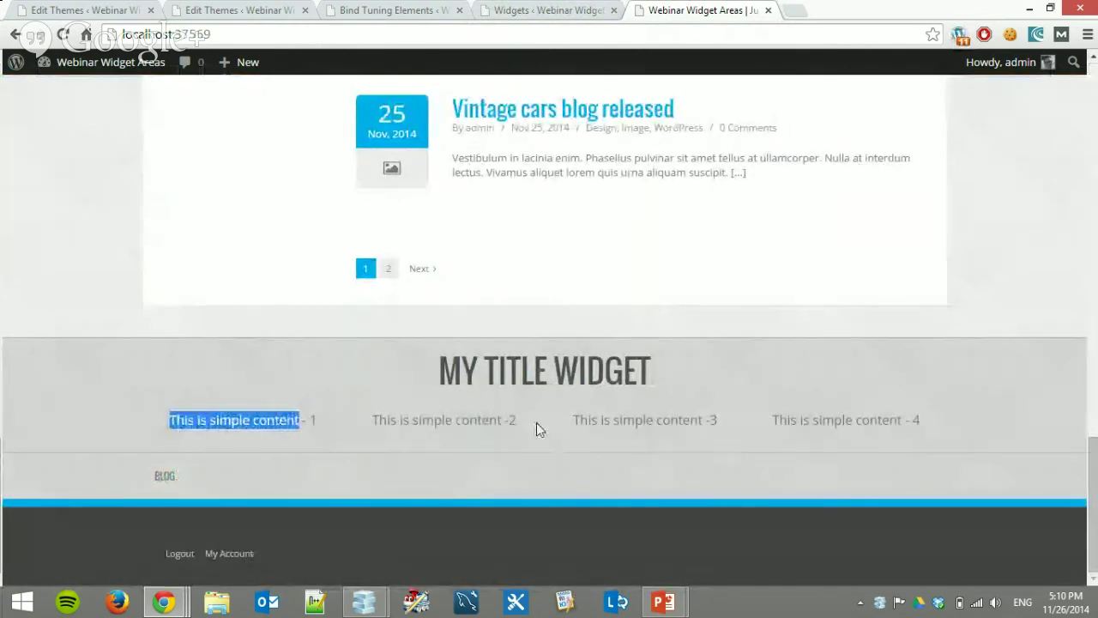
{"action": "left_click_drag", "start_coordinate": [519, 424], "coordinate": [417, 412]}
{"action": "left_click", "coordinate": [860, 434]}
{"action": "left_click_drag", "start_coordinate": [942, 416], "coordinate": [339, 470]}
{"action": "left_click", "coordinate": [350, 375]}
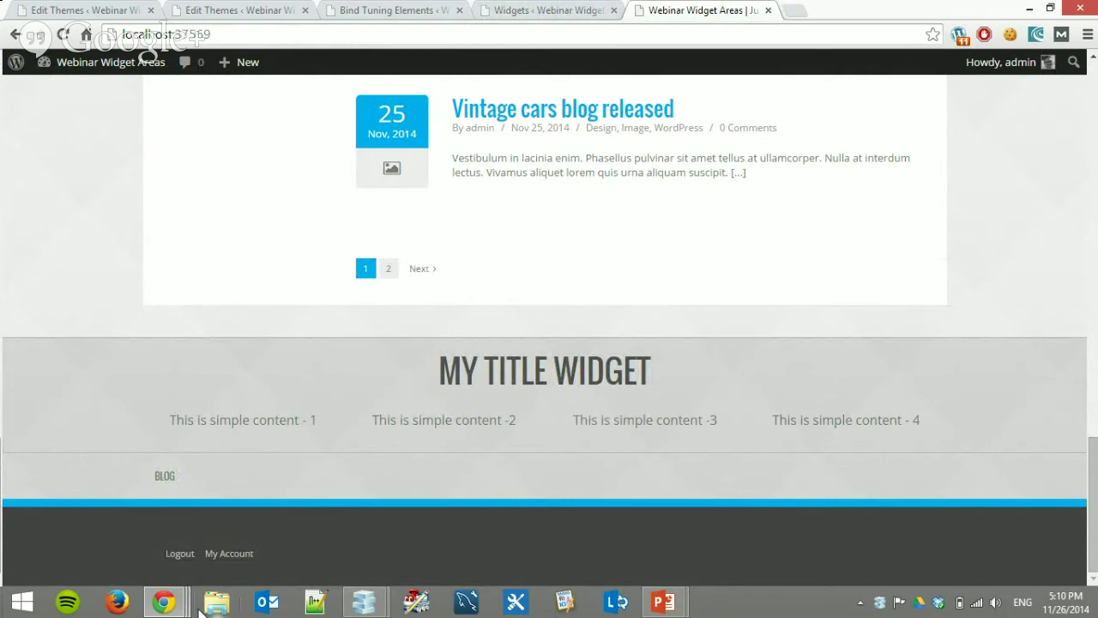
- Back in the text widget, add <i class="fa fa-circle-o-notch"></i> above the first column's paragraph
{"action": "mouse_move", "coordinate": [164, 602]}
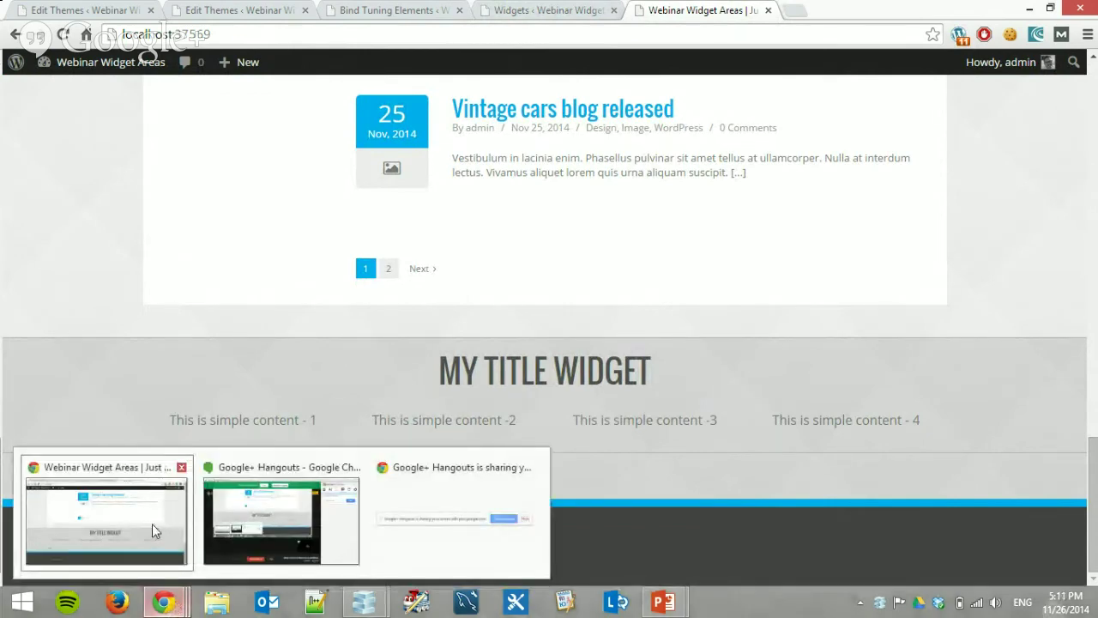
{"action": "left_click", "coordinate": [530, 18]}
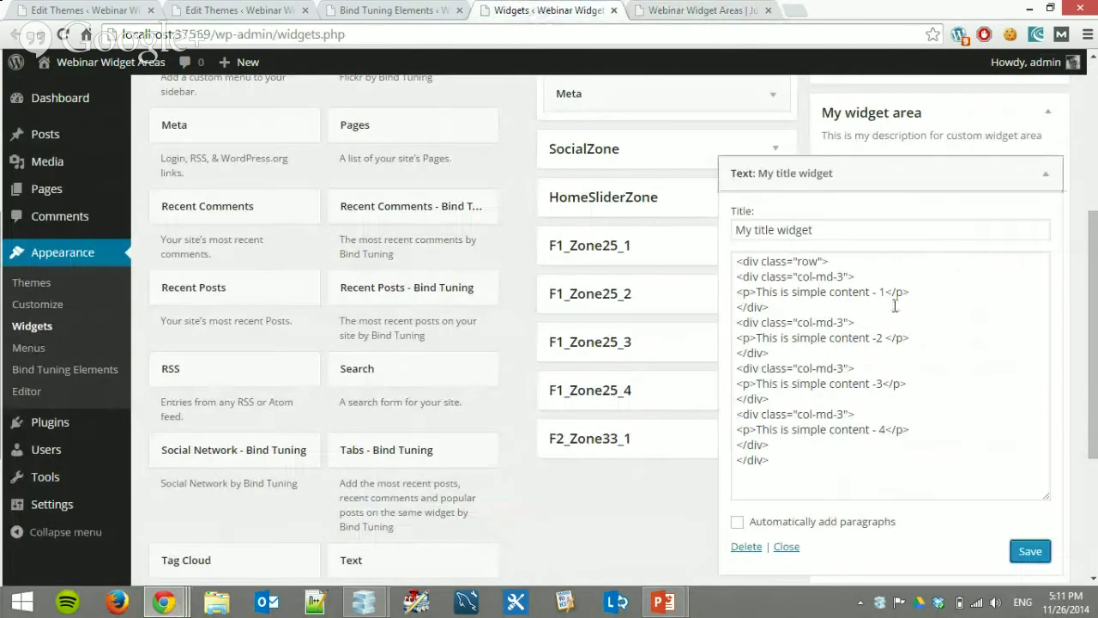
{"action": "left_click", "coordinate": [874, 274]}
{"action": "key", "text": "Return"}
{"action": "type", "text": "<"}
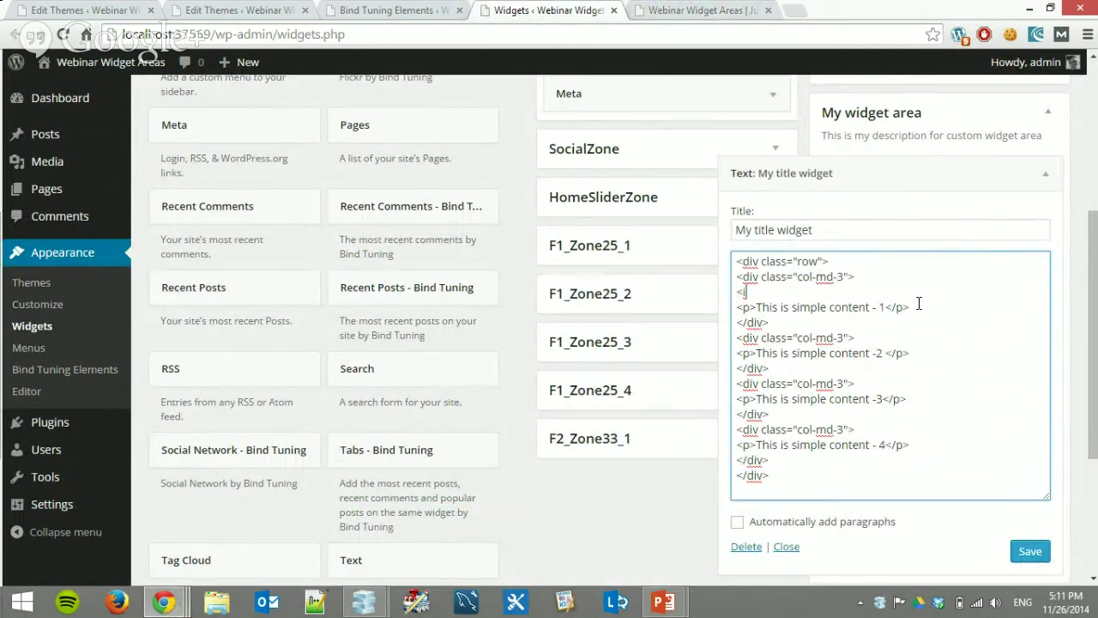
{"action": "type", "text": "i class"}
{"action": "type", "text": "=\"\""}
{"action": "type", "text": "fa"}
{"action": "type", "text": " fa"}
{"action": "type", "text": "-circle"}
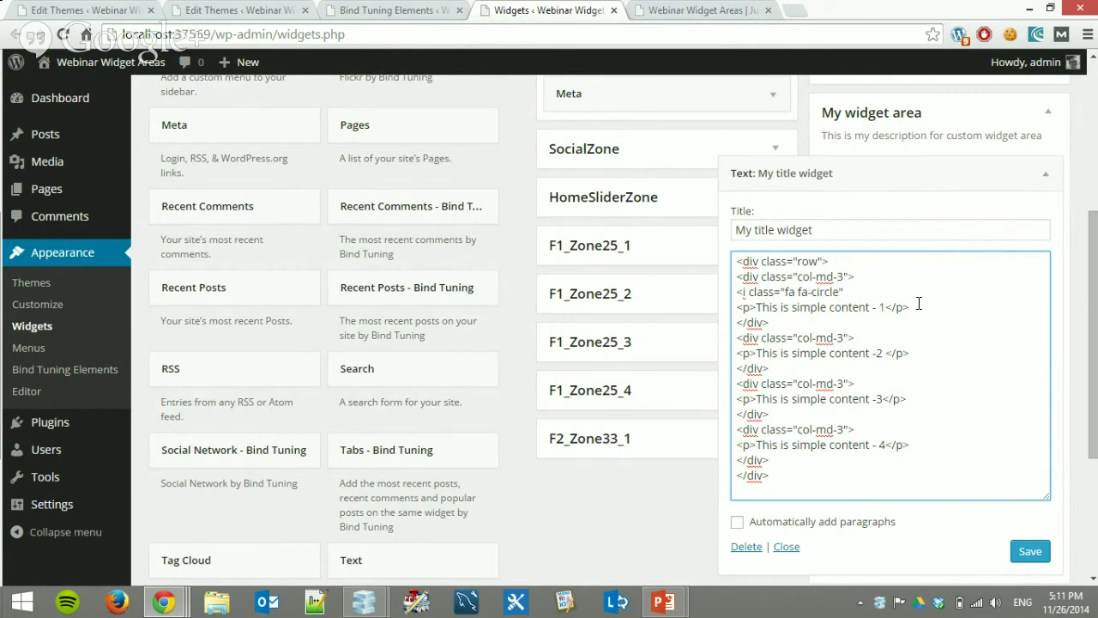
{"action": "type", "text": "-"}
{"action": "type", "text": "o"}
{"action": "type", "text": "-"}
{"action": "type", "text": "notch"}
{"action": "type", "text": "\"<"}
{"action": "type", "text": "</i>"}
- Copy the first column's icon element above the paragraph in each of the other three columns
{"action": "left_click", "coordinate": [940, 300]}
{"action": "left_click_drag", "start_coordinate": [941, 300], "coordinate": [829, 292]}
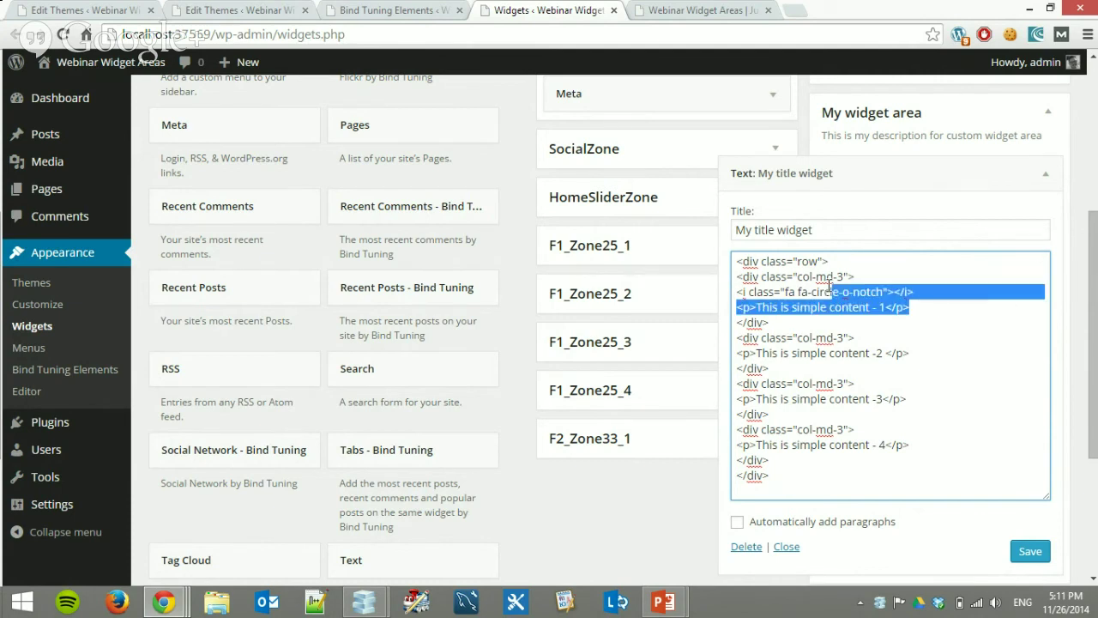
{"action": "left_click", "coordinate": [1000, 316]}
{"action": "left_click_drag", "start_coordinate": [944, 292], "coordinate": [732, 290]}
{"action": "key", "text": "ctrl+c"}
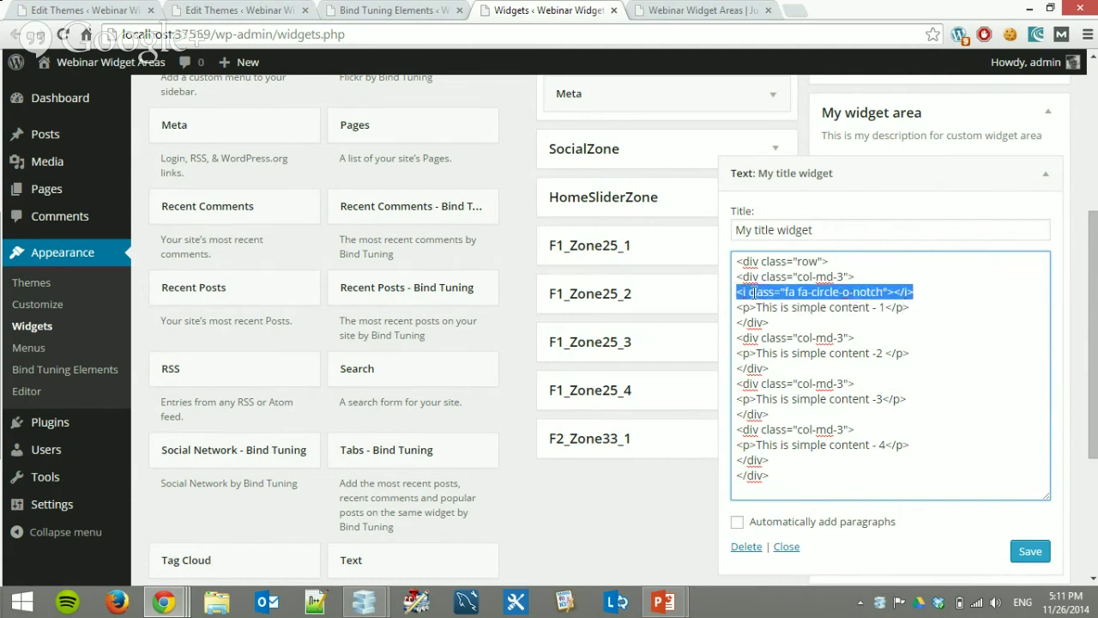
{"action": "left_click", "coordinate": [855, 339]}
{"action": "key", "text": "Return"}
{"action": "key", "text": "ctrl+v"}
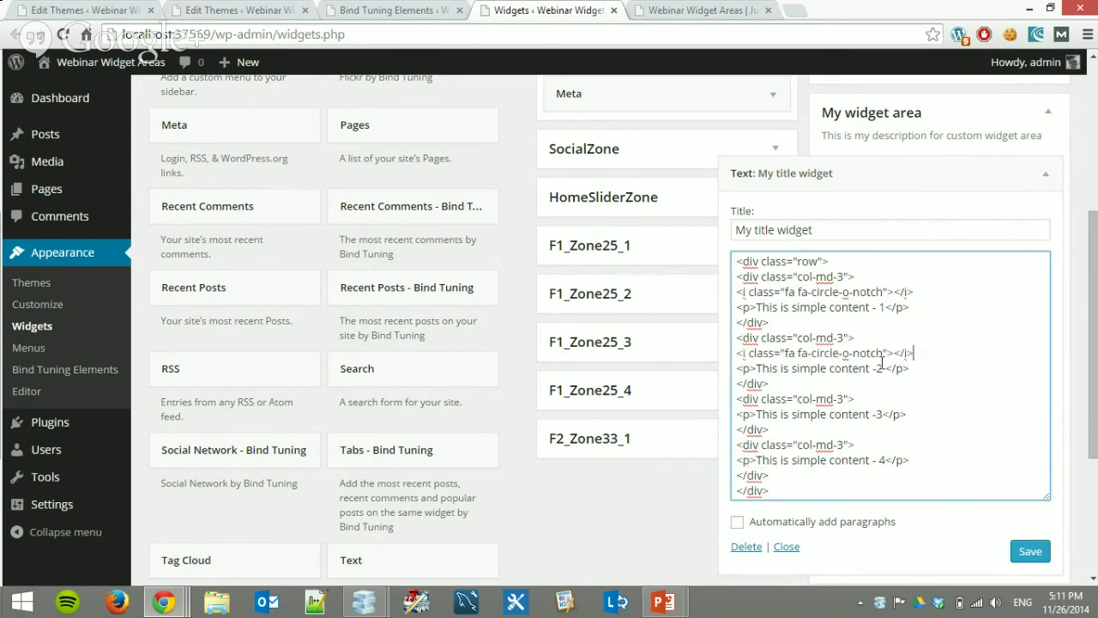
{"action": "left_click", "coordinate": [923, 398]}
{"action": "key", "text": "Return"}
{"action": "key", "text": "ctrl+v"}
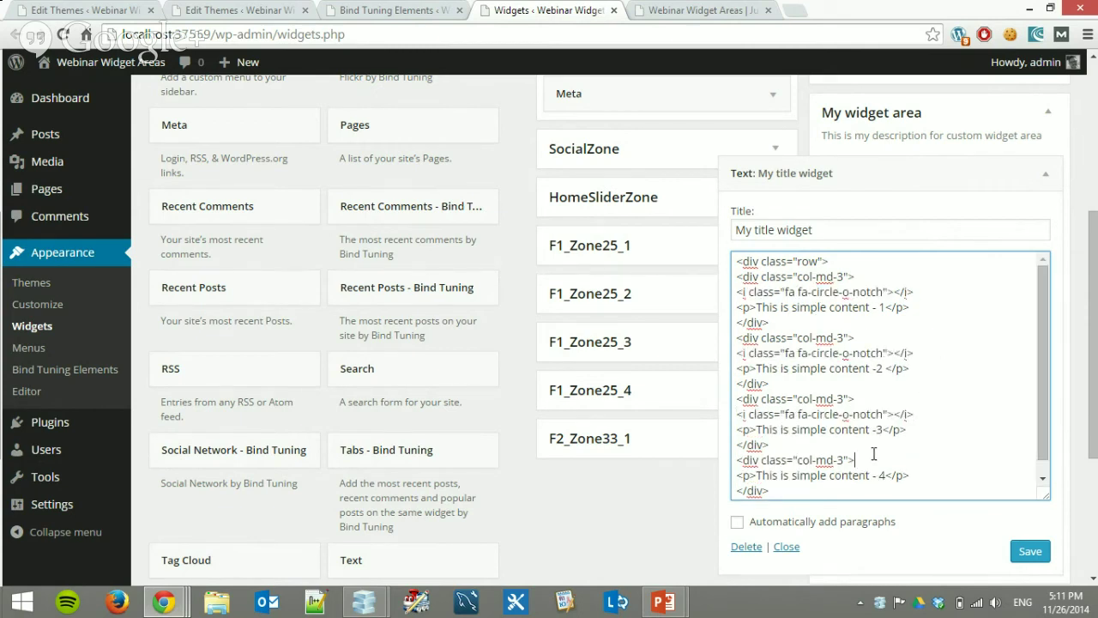
{"action": "left_click", "coordinate": [884, 456]}
{"action": "key", "text": "Return"}
{"action": "key", "text": "ctrl+v"}
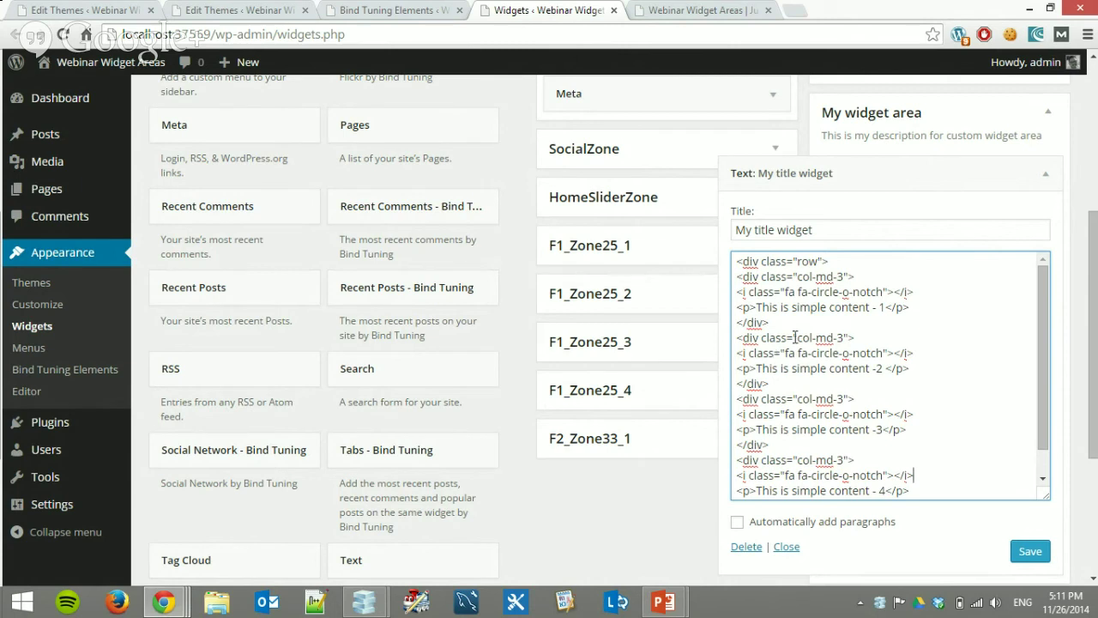
- Change the icon classes of columns two to four to fa-cogs, fa-code and fa-check-square-o, and save the widget
{"action": "left_click_drag", "start_coordinate": [798, 353], "coordinate": [883, 353]}
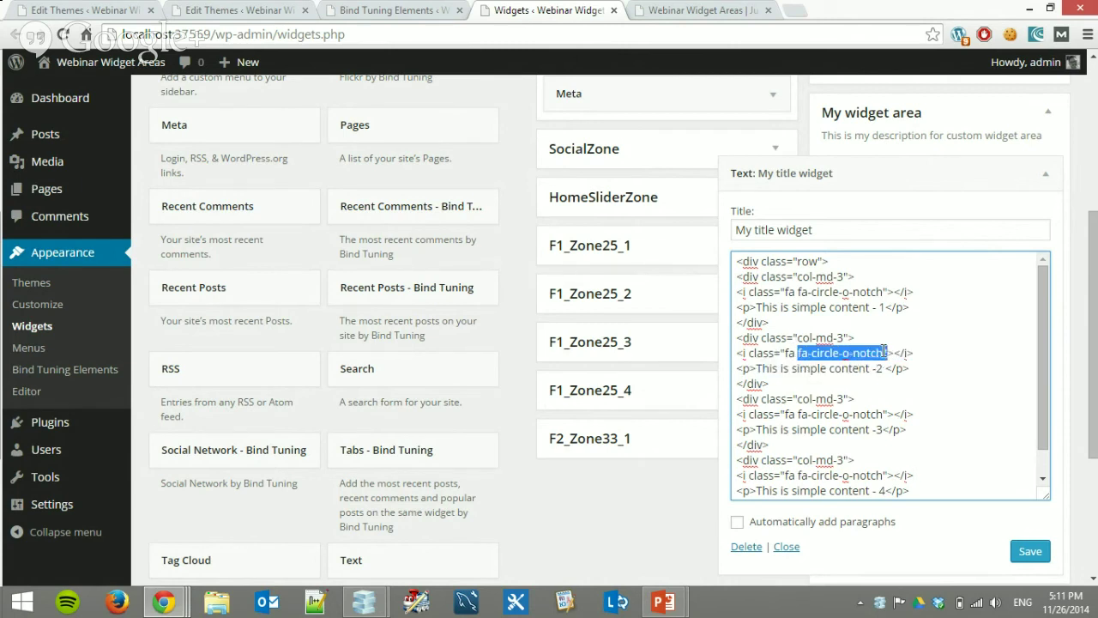
{"action": "type", "text": "fa"}
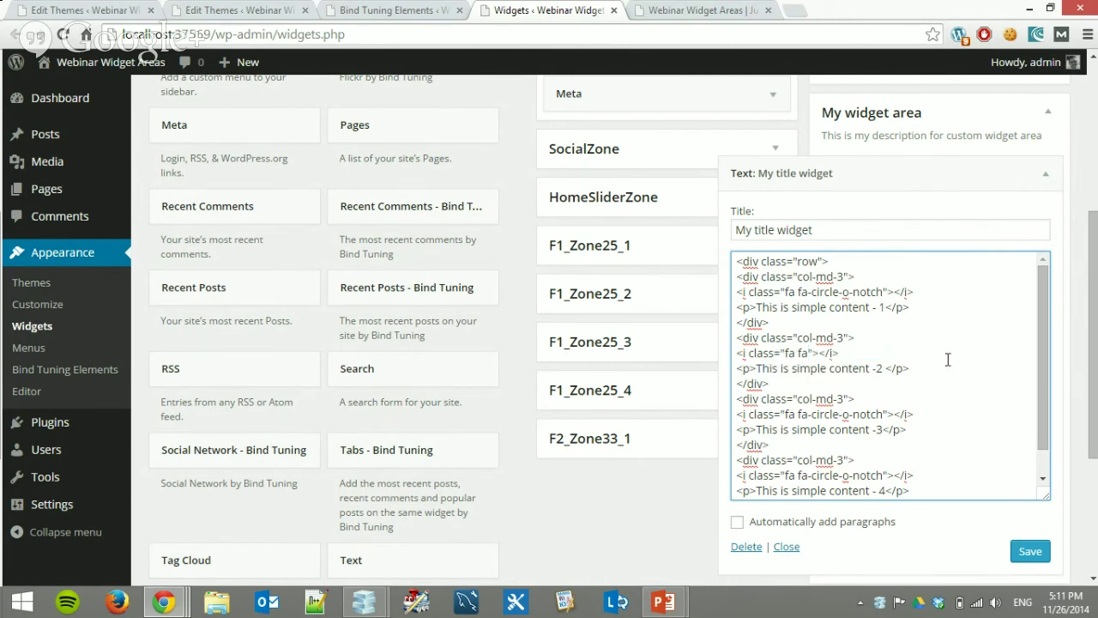
{"action": "type", "text": "-cogs"}
{"action": "left_click_drag", "start_coordinate": [798, 414], "coordinate": [882, 414]}
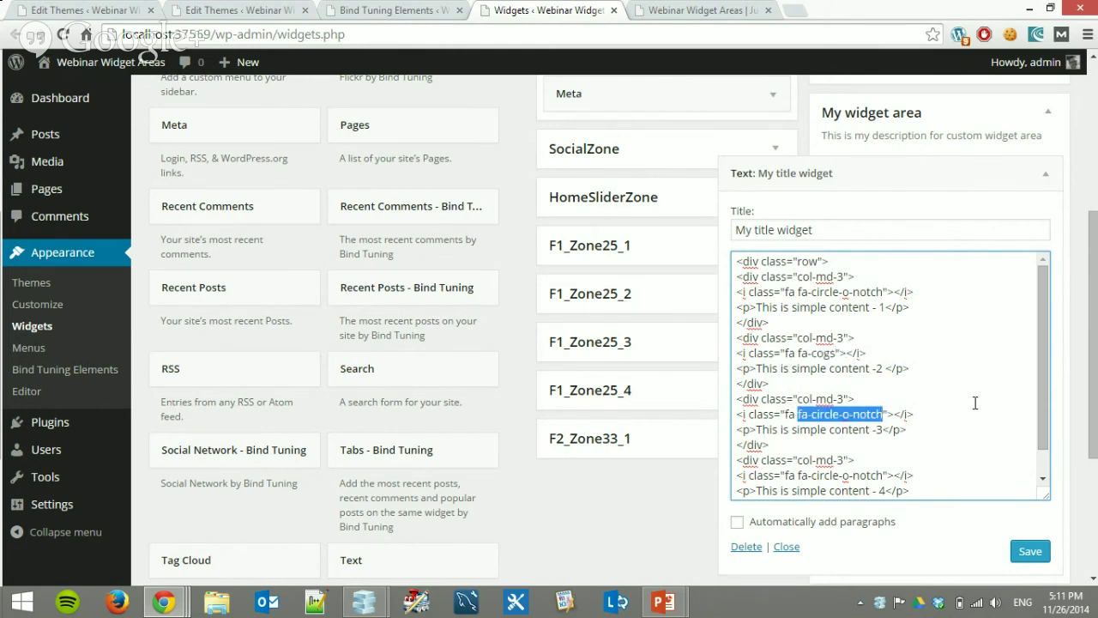
{"action": "type", "text": "fa-code"}
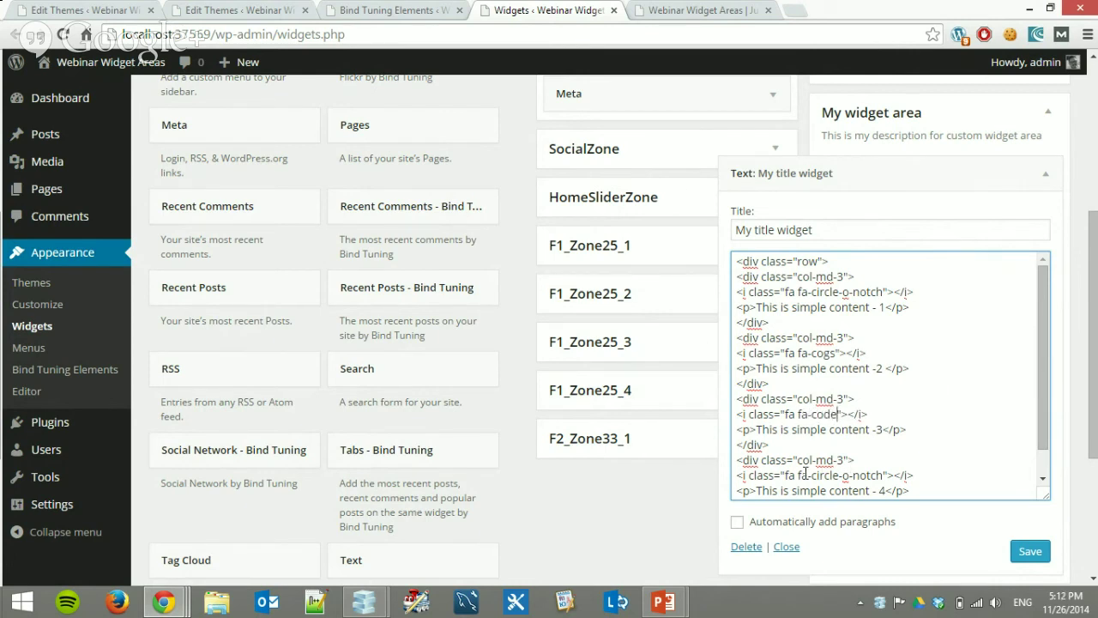
{"action": "left_click_drag", "start_coordinate": [798, 474], "coordinate": [882, 475]}
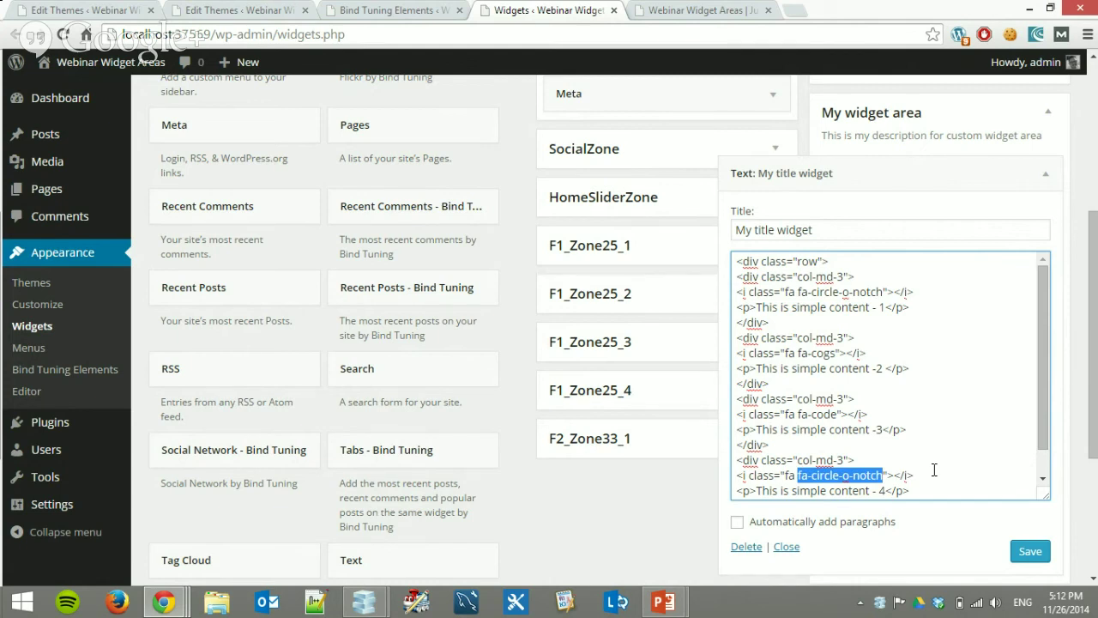
{"action": "type", "text": "fa-"}
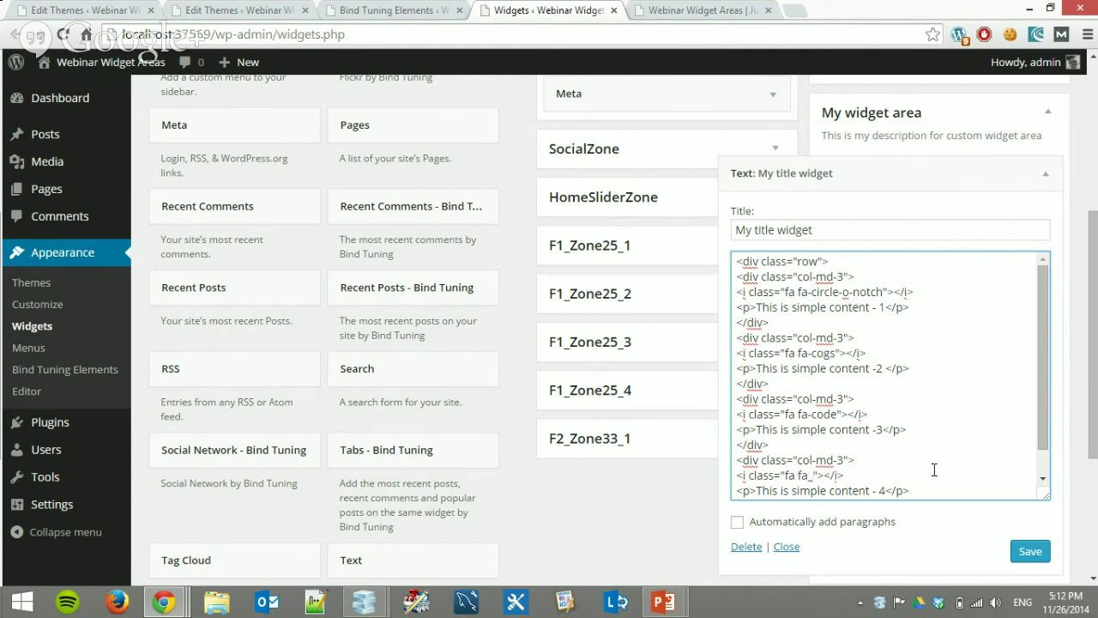
{"action": "type", "text": "check-square-o"}
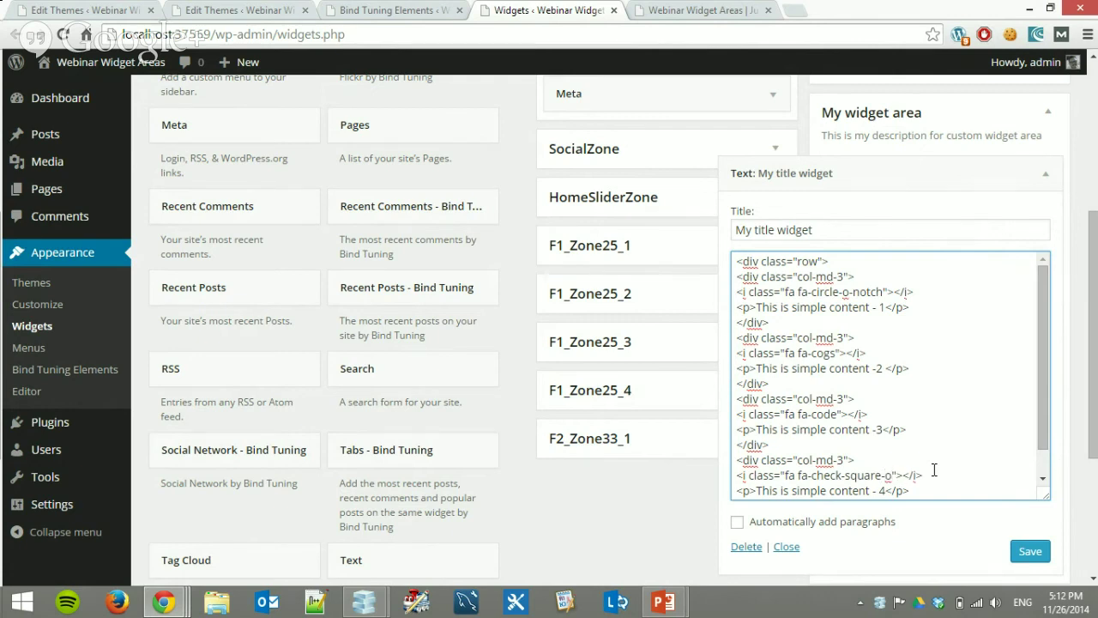
{"action": "left_click", "coordinate": [1023, 545]}
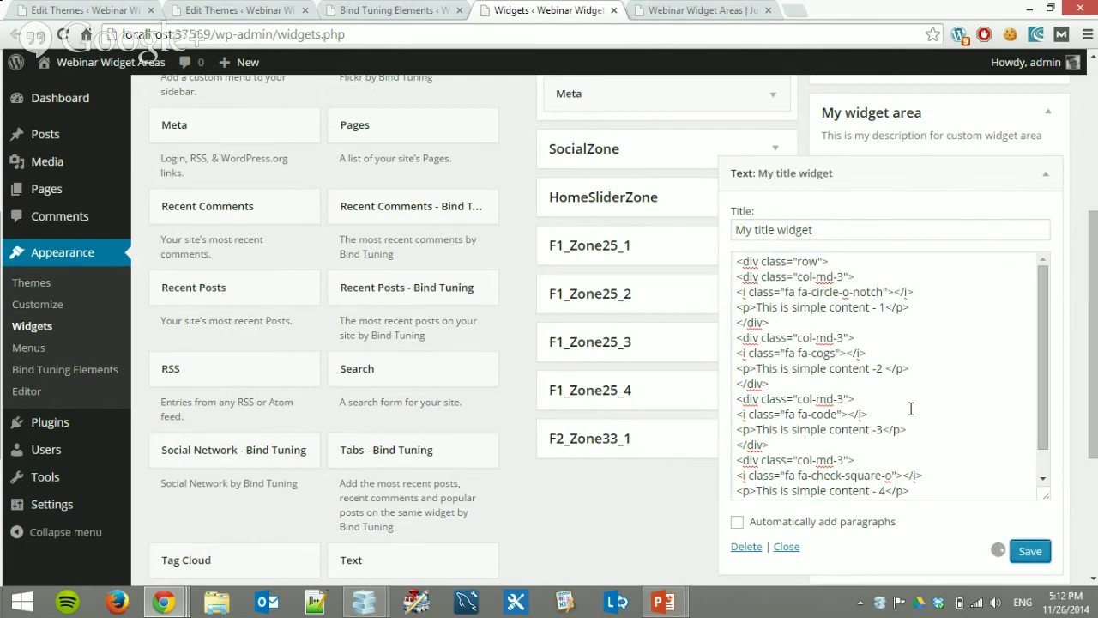
- Reload the site's front page, examine the icons above the column texts, and return to the text widget editor
{"action": "left_click", "coordinate": [725, 9]}
{"action": "left_click", "coordinate": [329, 37]}
{"action": "key", "text": "Return"}
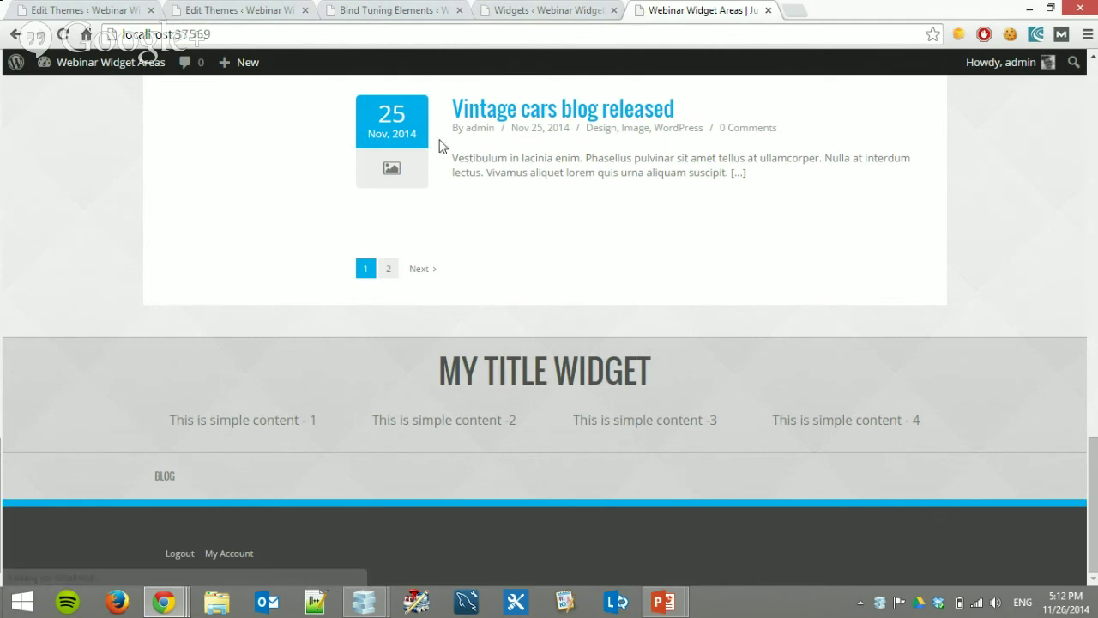
{"action": "scroll", "coordinate": [734, 322], "scroll_direction": "down", "scroll_amount": 20}
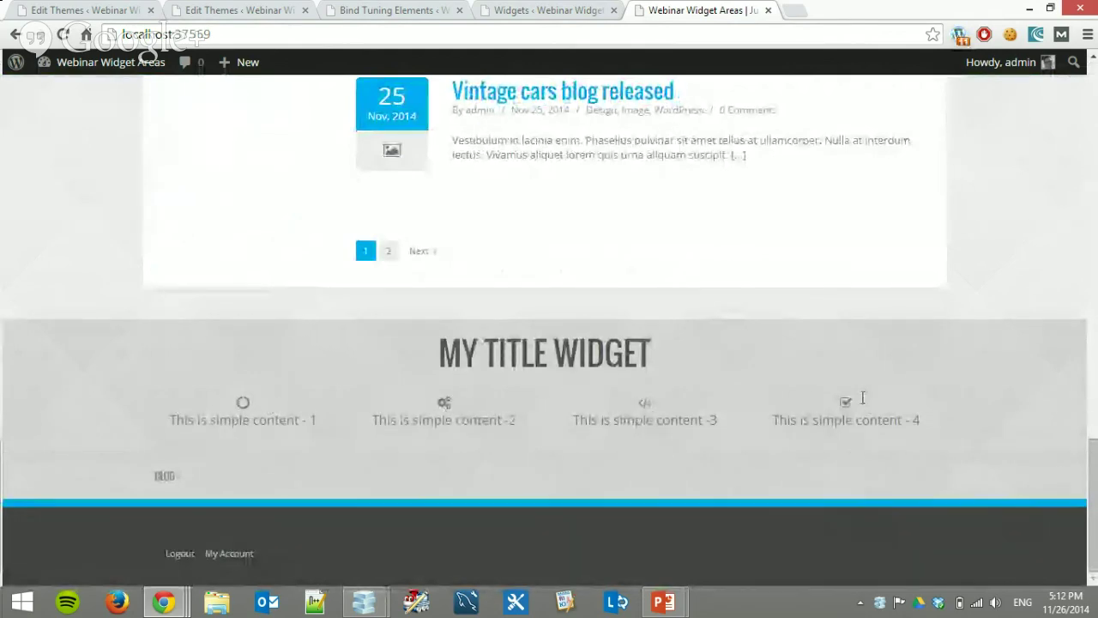
{"action": "left_click", "coordinate": [515, 8]}
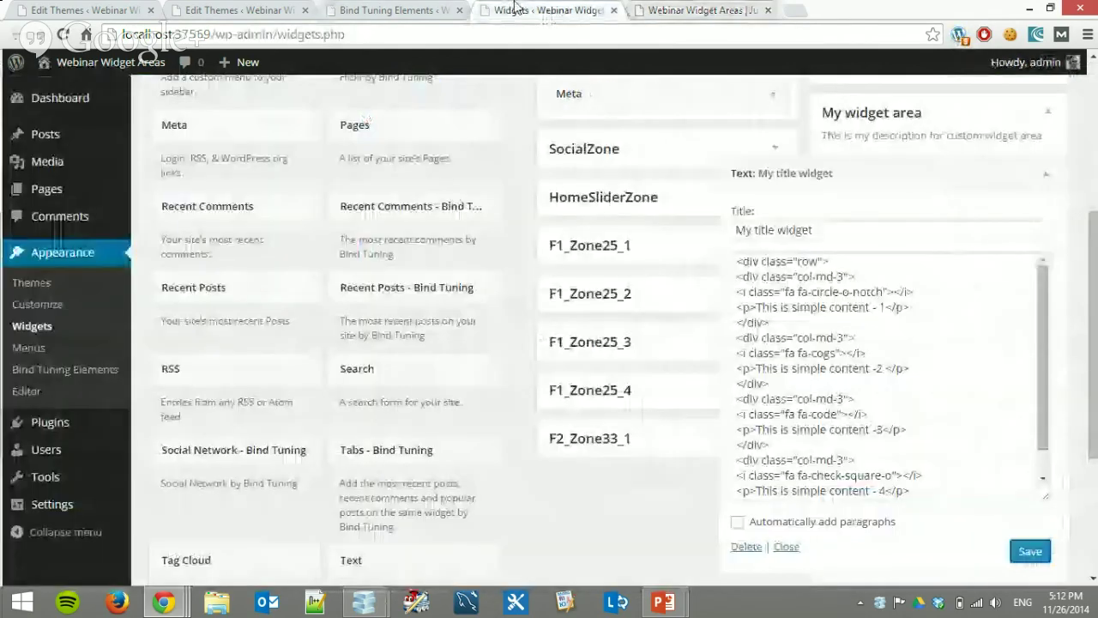
- Append 3x to the icon class of all four columns in the text widget and save the widget
{"action": "left_click", "coordinate": [838, 353]}
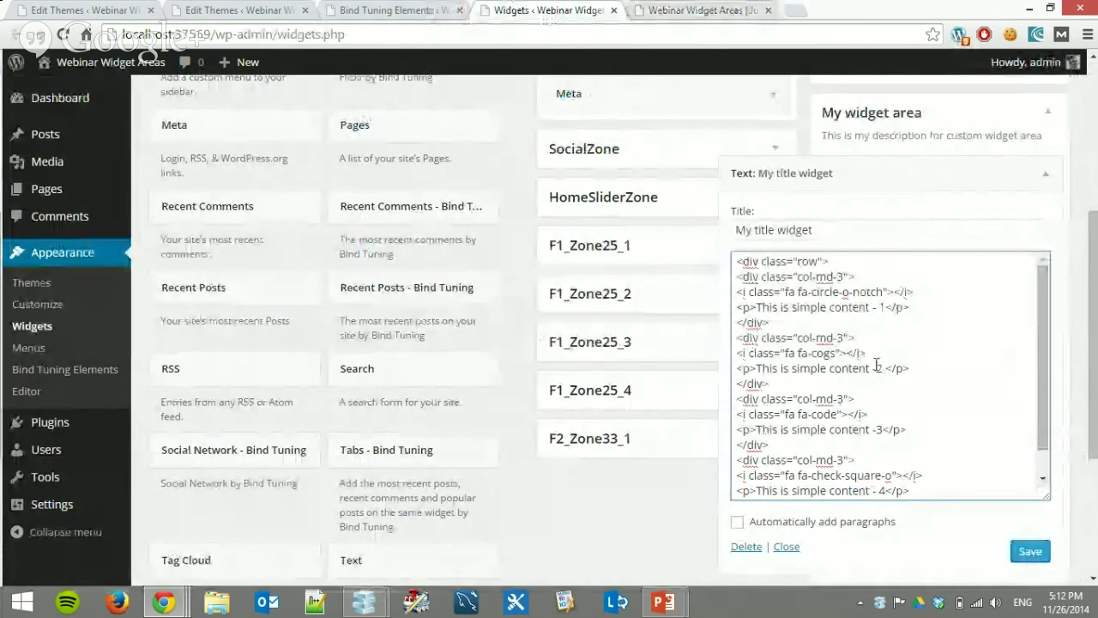
{"action": "left_click", "coordinate": [883, 292]}
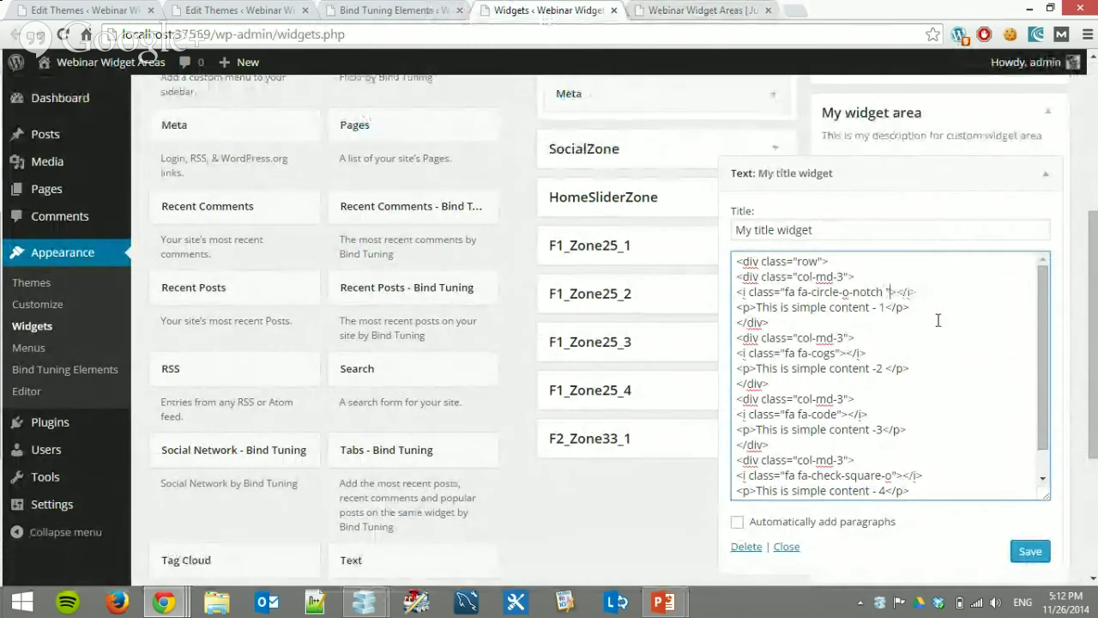
{"action": "key", "text": "BackSpace"}
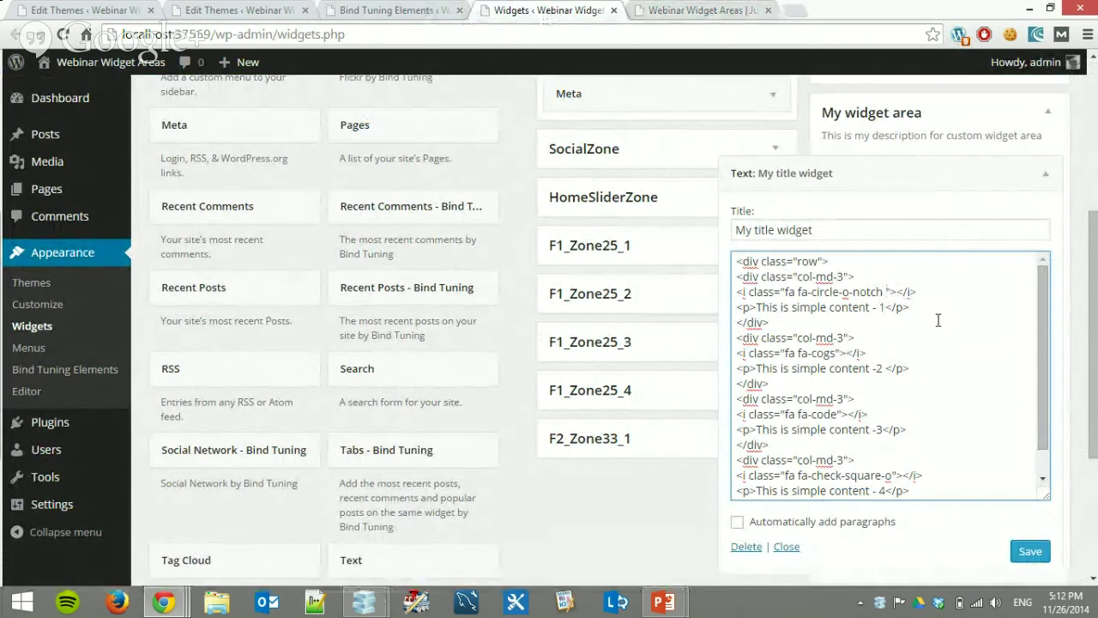
{"action": "type", "text": "3x"}
{"action": "left_click", "coordinate": [835, 353]}
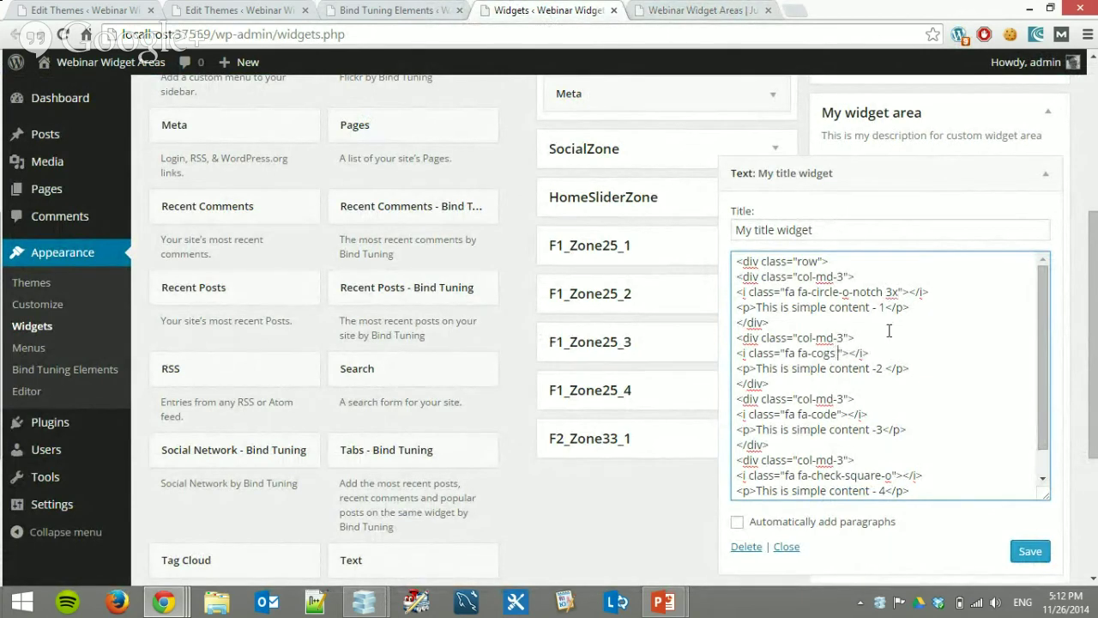
{"action": "type", "text": "3x"}
{"action": "type", "text": " 3x"}
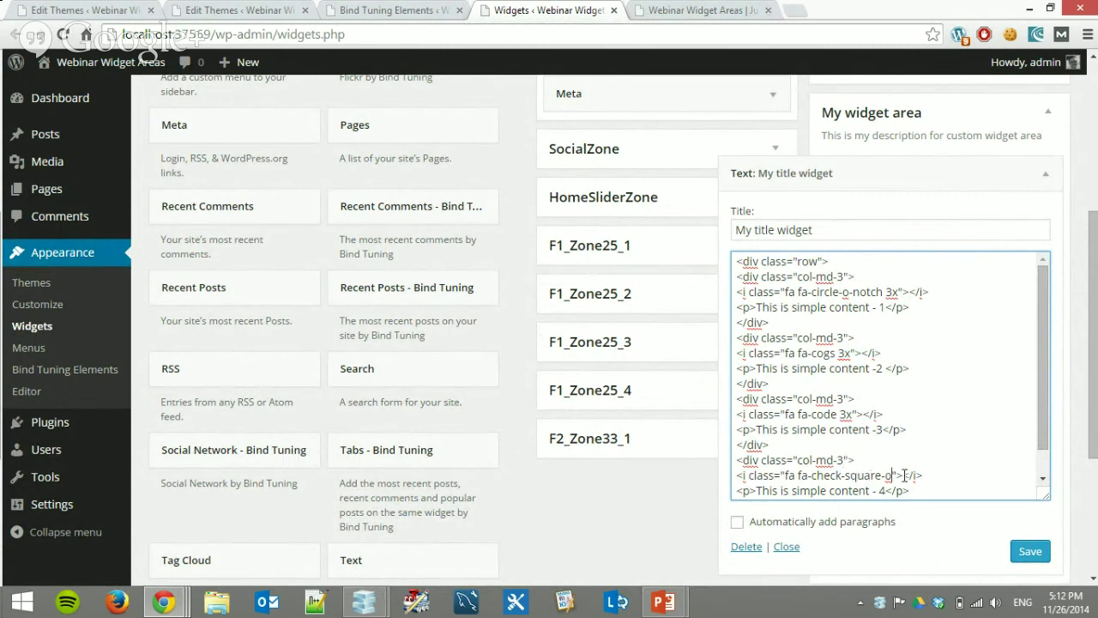
{"action": "type", "text": " 3x"}
{"action": "left_click", "coordinate": [1047, 549]}
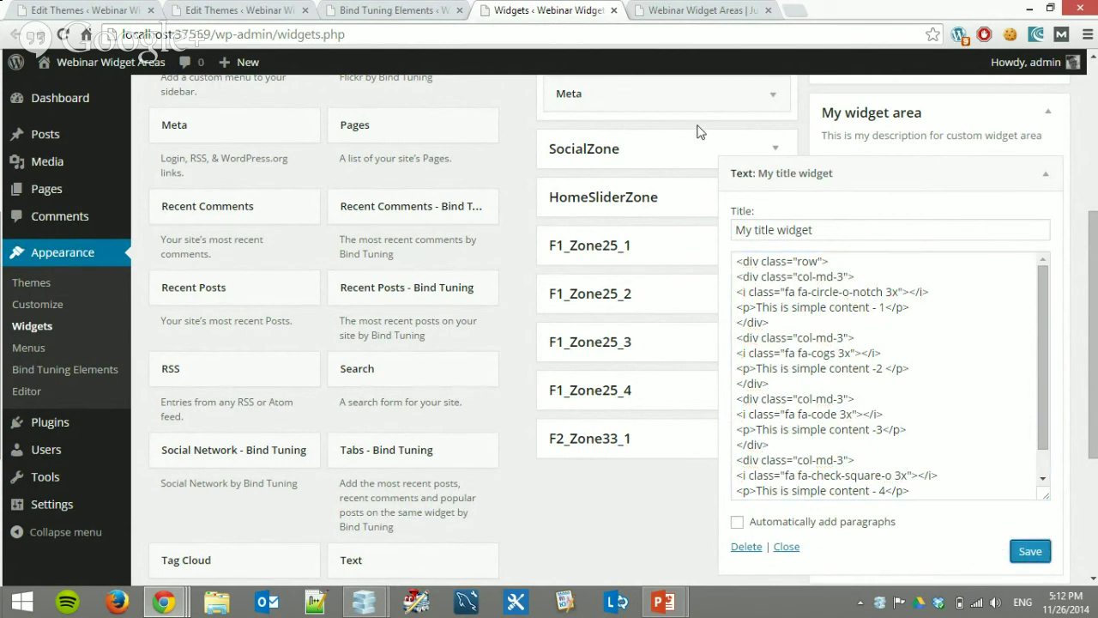
- Reload the site's front page and compare the size of the four footer icons with the text widget's code
{"action": "left_click", "coordinate": [697, 10]}
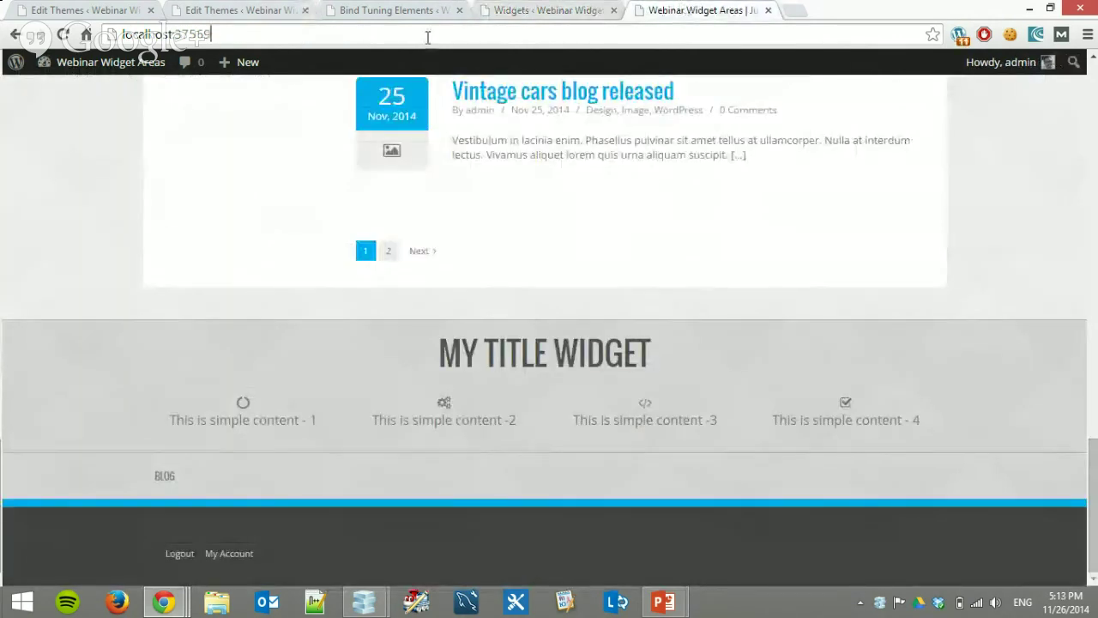
{"action": "left_click", "coordinate": [211, 34]}
{"action": "key", "text": "Return"}
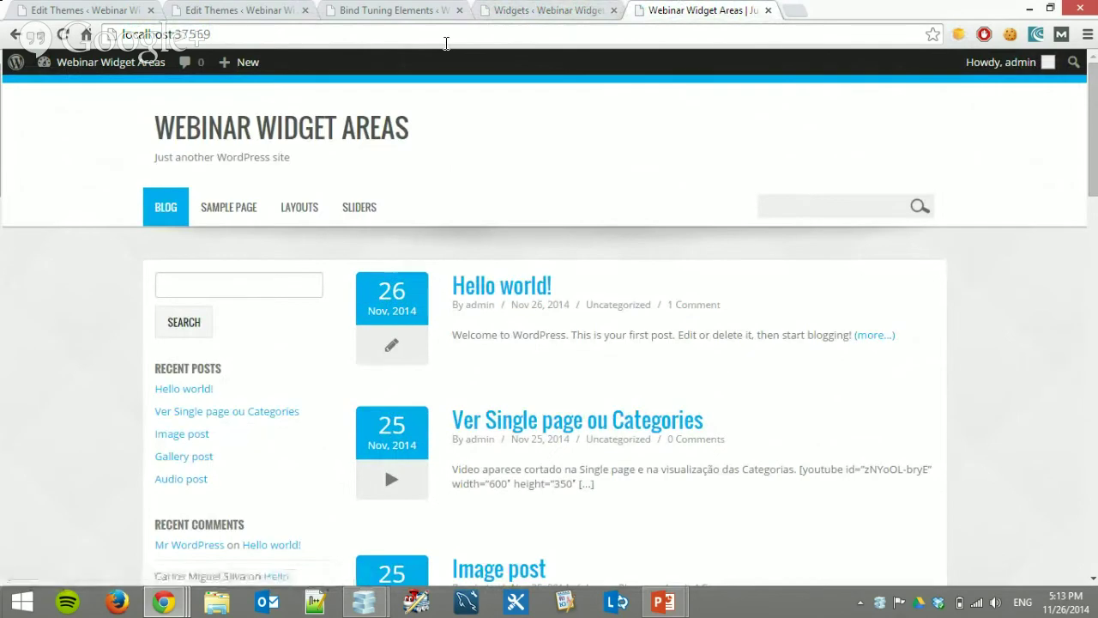
{"action": "scroll", "coordinate": [692, 299], "scroll_direction": "down", "scroll_amount": 20}
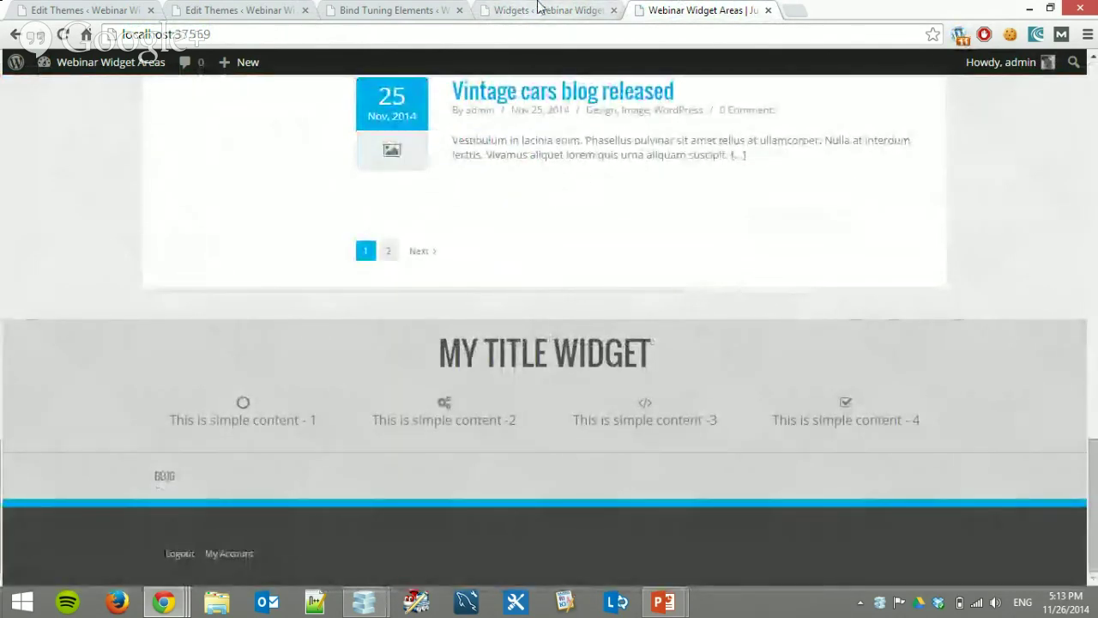
{"action": "left_click", "coordinate": [534, 13]}
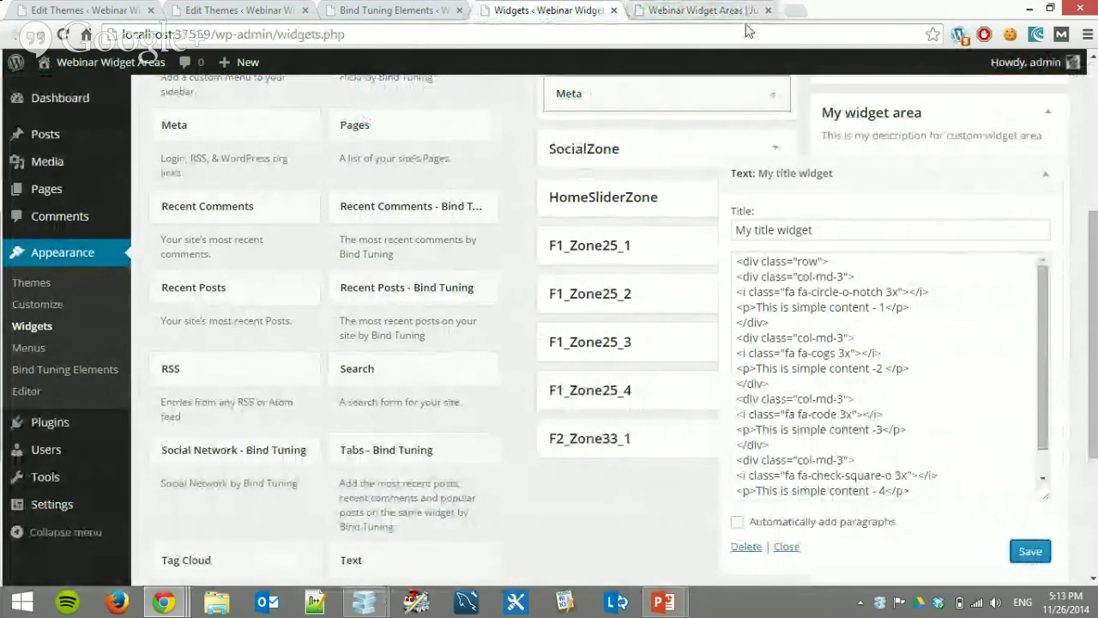
{"action": "left_click", "coordinate": [712, 12]}
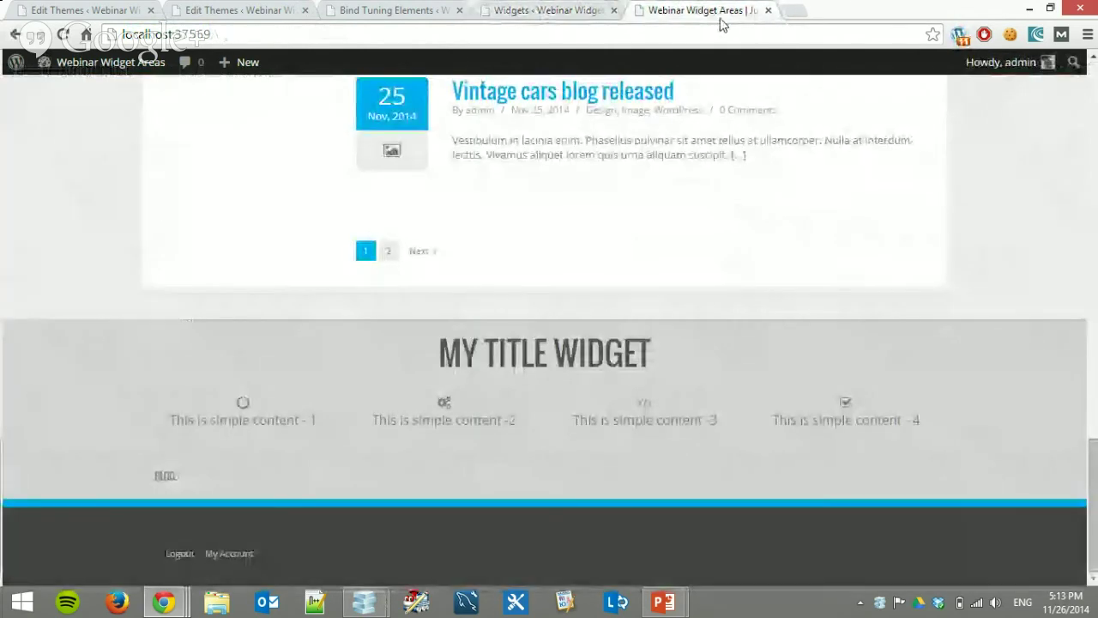
- Search the web for fortawesome in a new browser tab and open the Font Awesome site
{"action": "left_click", "coordinate": [791, 11]}
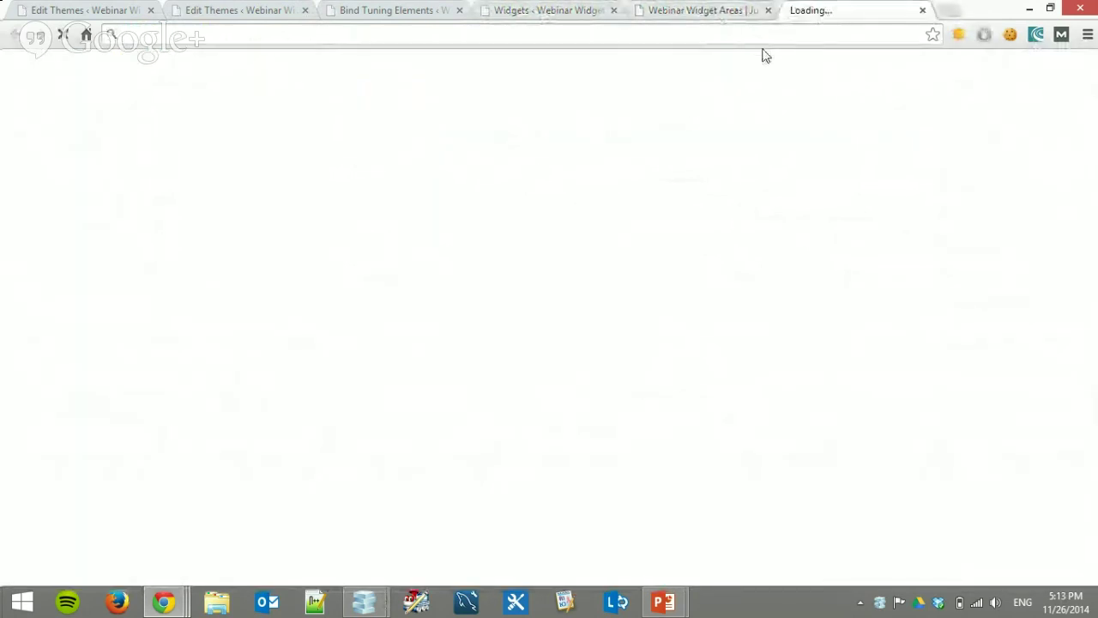
{"action": "type", "text": "f"}
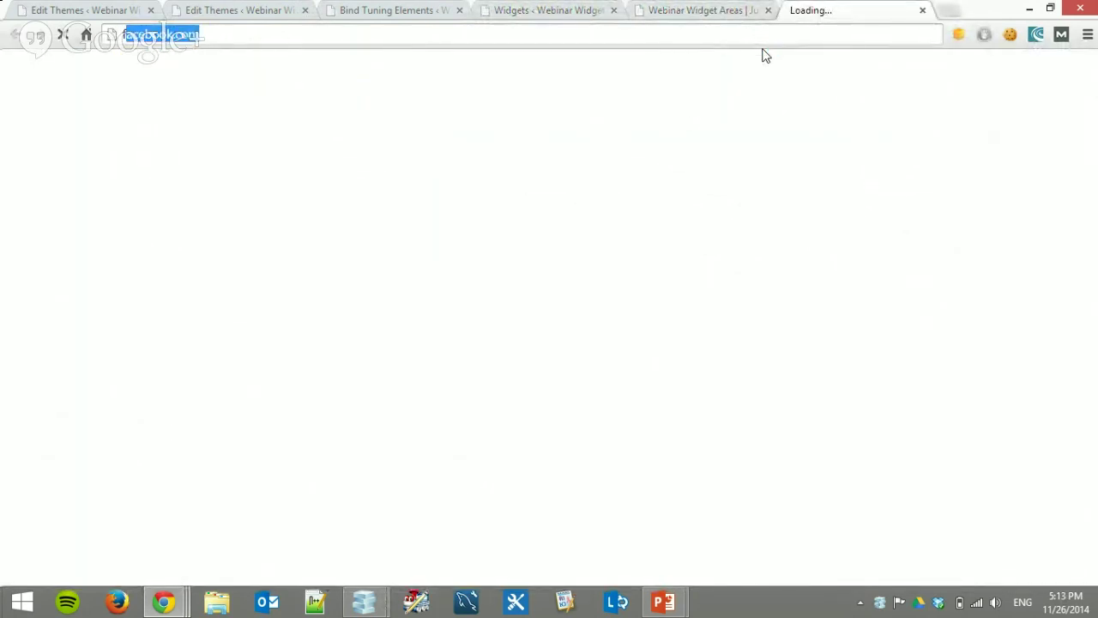
{"action": "type", "text": "ort"}
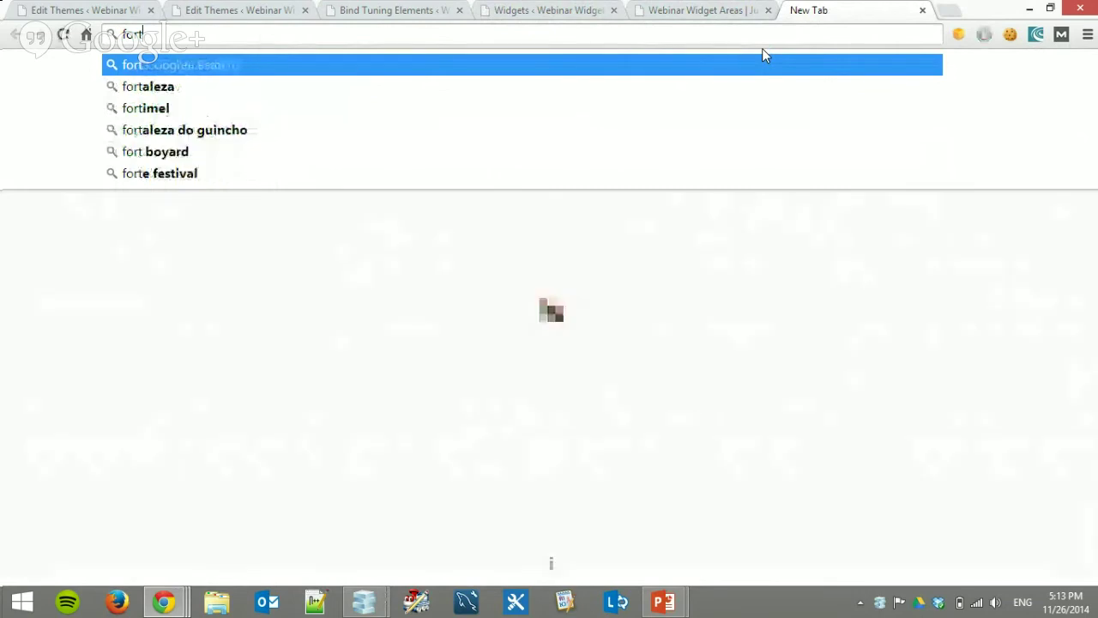
{"action": "type", "text": "aawesome"}
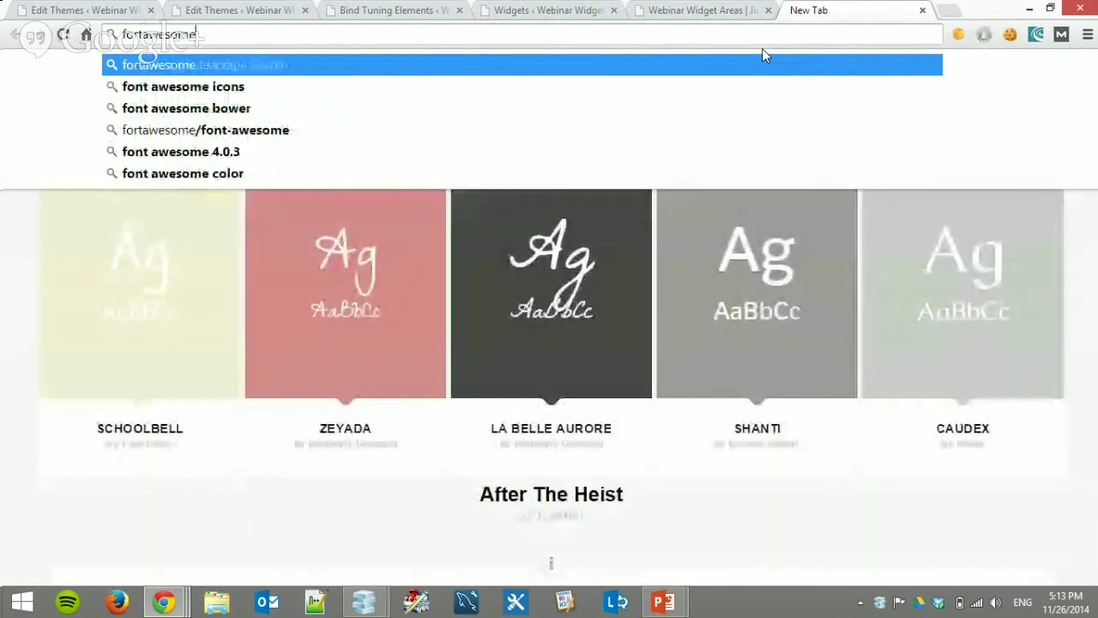
{"action": "key", "text": "Return"}
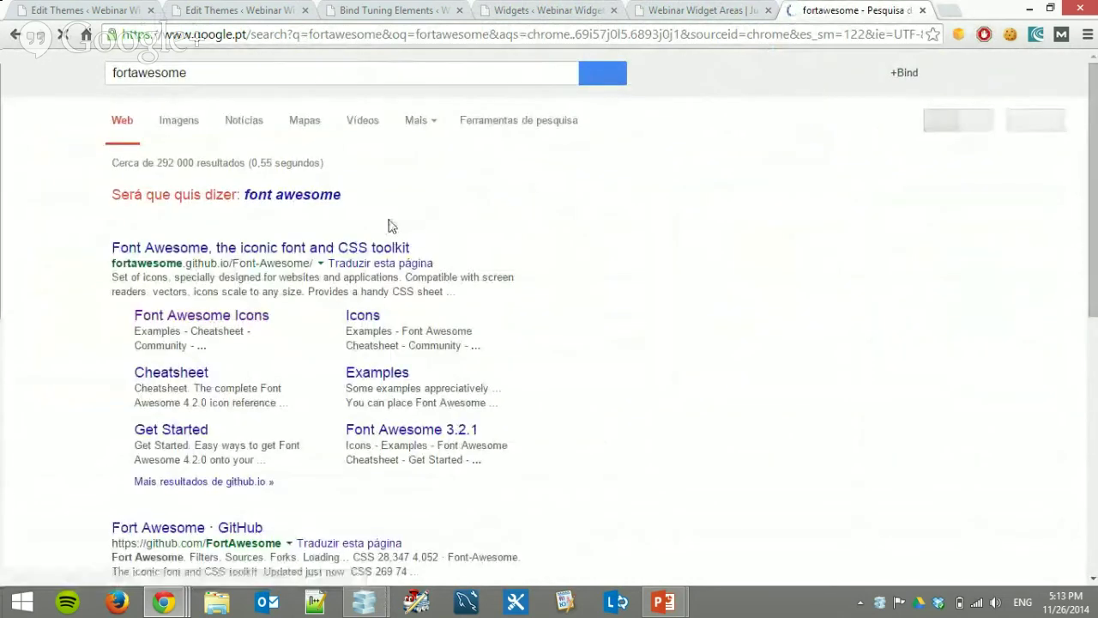
{"action": "left_click", "coordinate": [254, 247]}
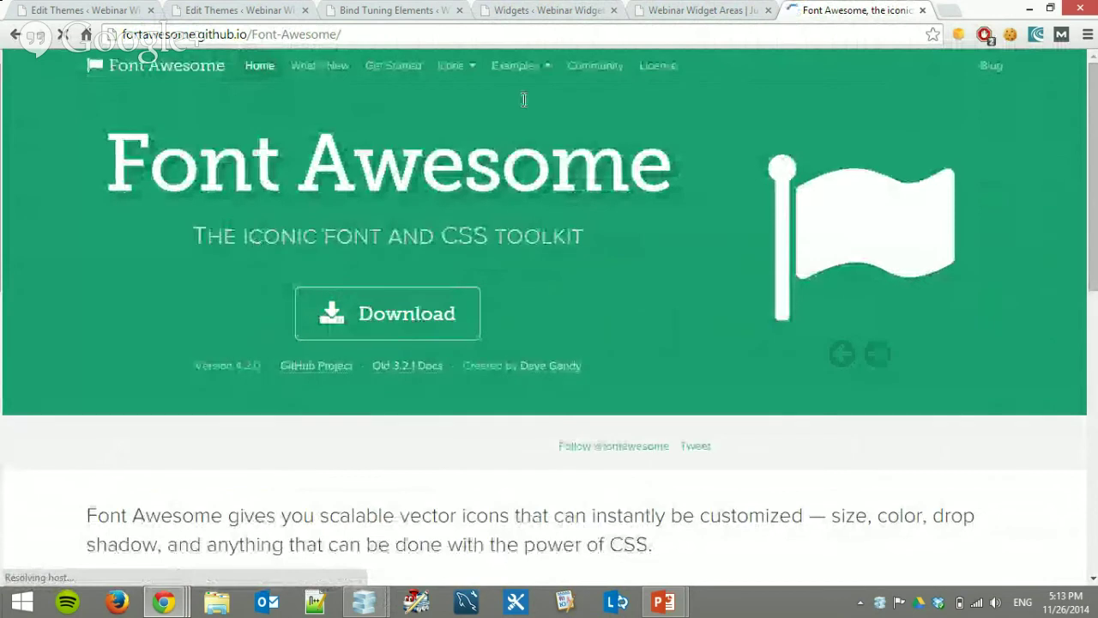
- Browse Font Awesome's full icon list and open the detail page of the fa-bell icon
{"action": "left_click", "coordinate": [451, 65]}
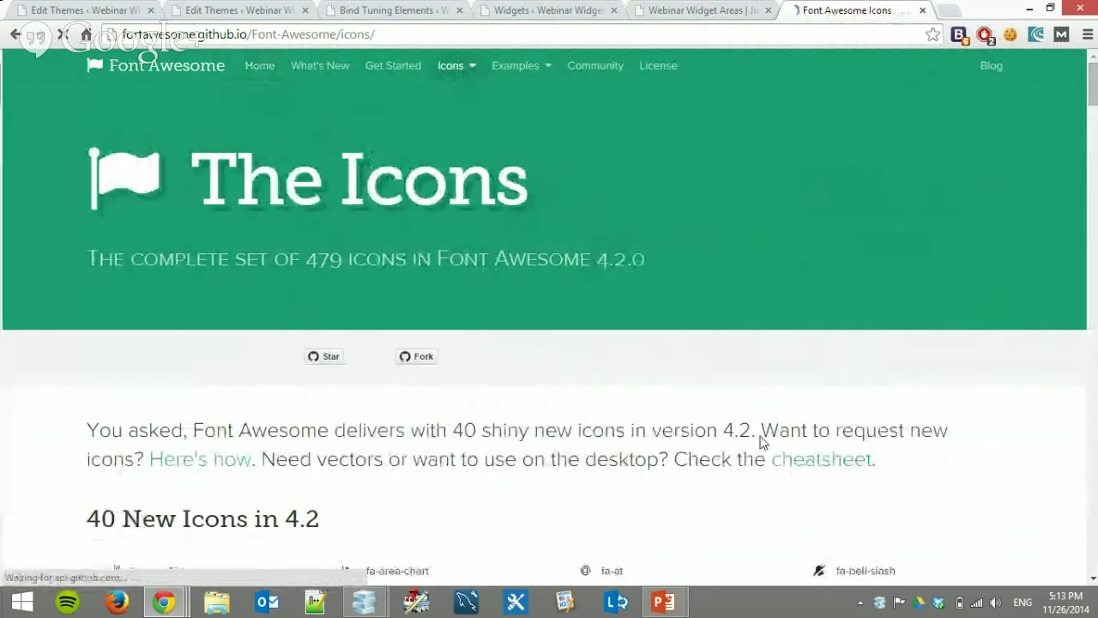
{"action": "scroll", "coordinate": [762, 436], "scroll_direction": "down", "scroll_amount": 5}
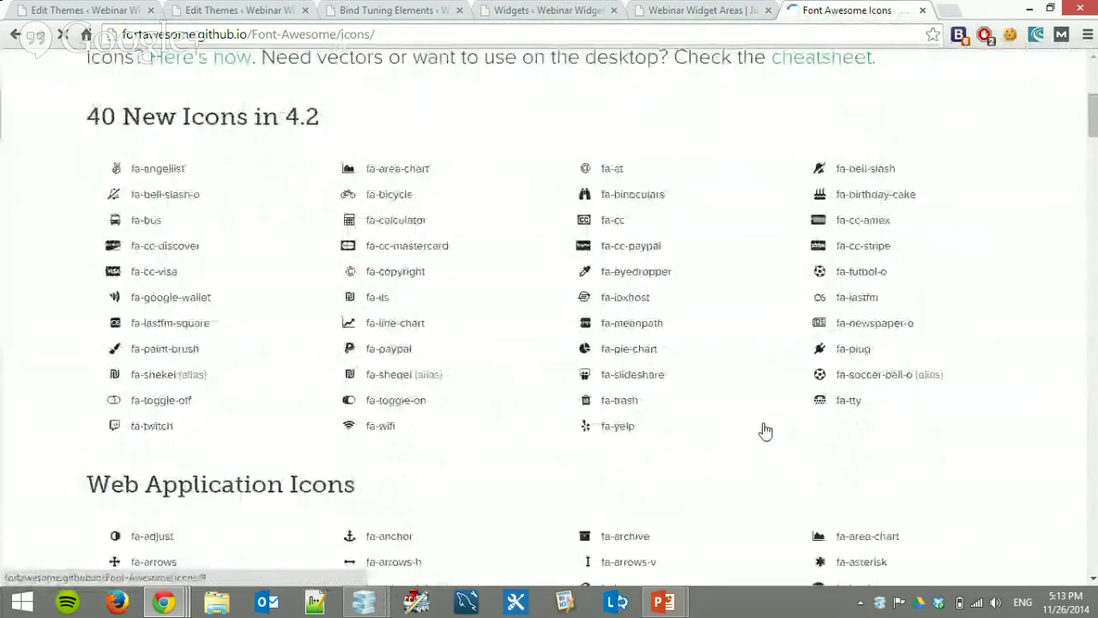
{"action": "scroll", "coordinate": [765, 431], "scroll_direction": "down", "scroll_amount": 4}
{"action": "left_click", "coordinate": [384, 318]}
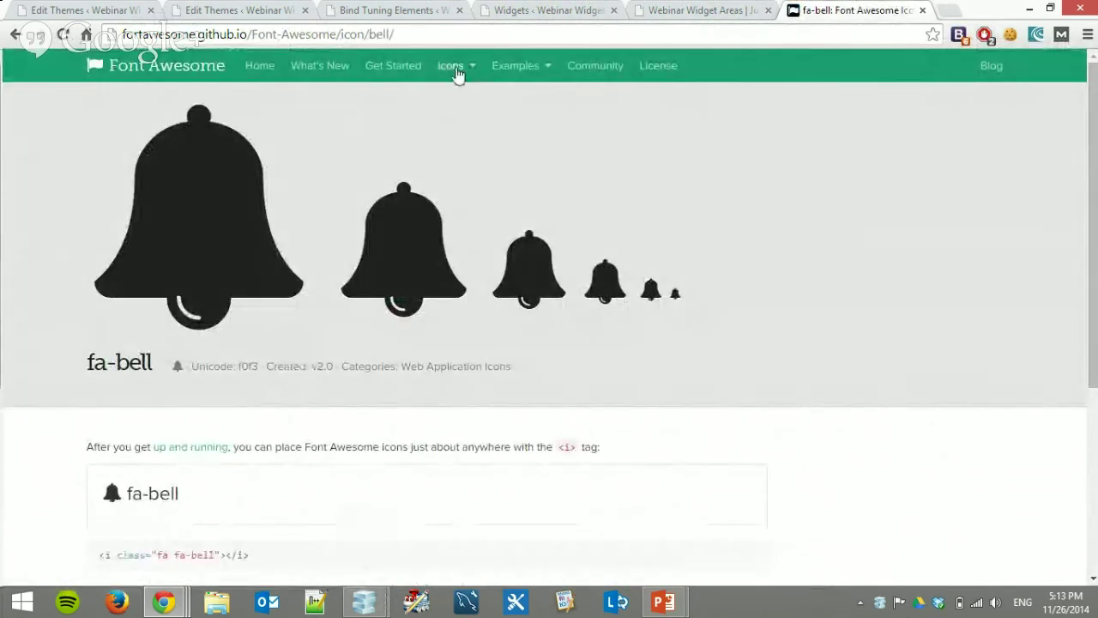
- Find the Larger Icons section in Font Awesome's examples and copy the fa- prefix from the fa-3x code line
{"action": "left_click", "coordinate": [409, 69]}
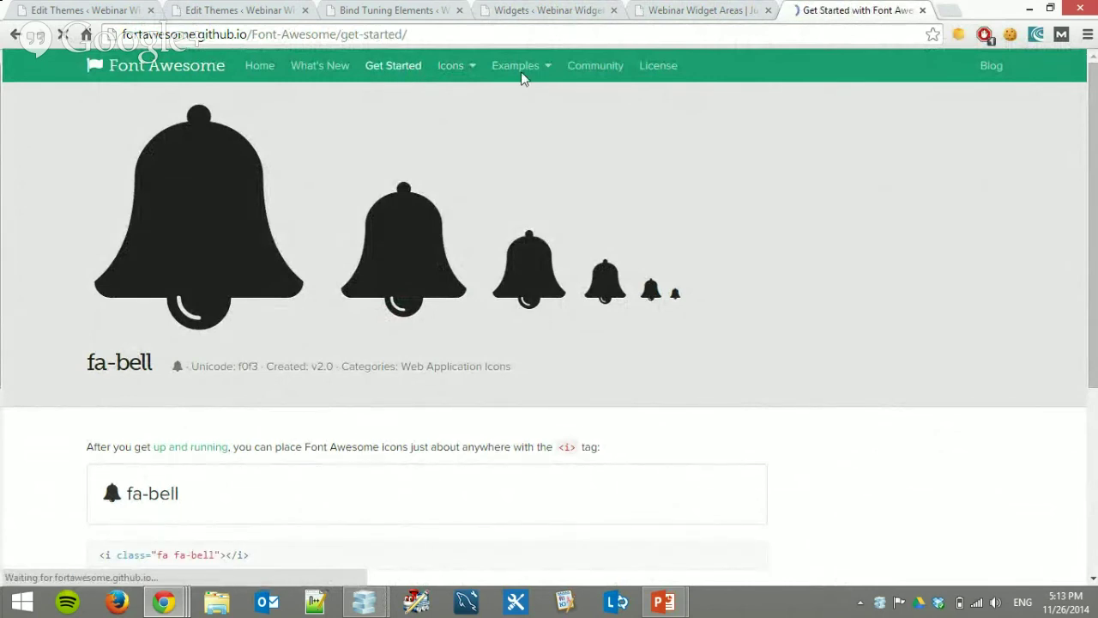
{"action": "left_click", "coordinate": [519, 71]}
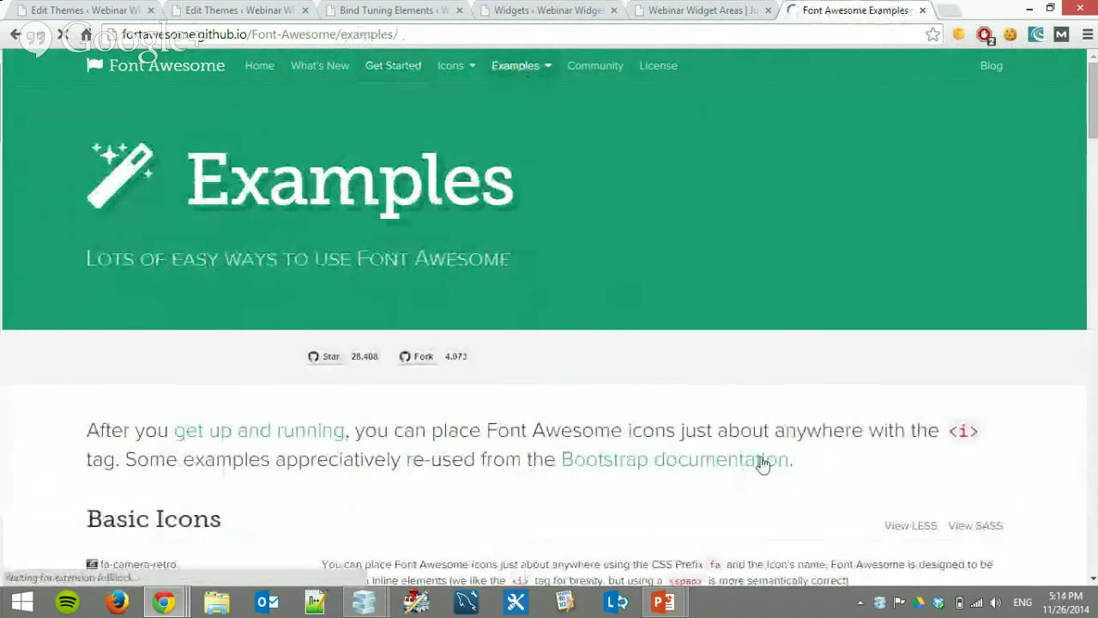
{"action": "scroll", "coordinate": [744, 455], "scroll_direction": "down", "scroll_amount": 2}
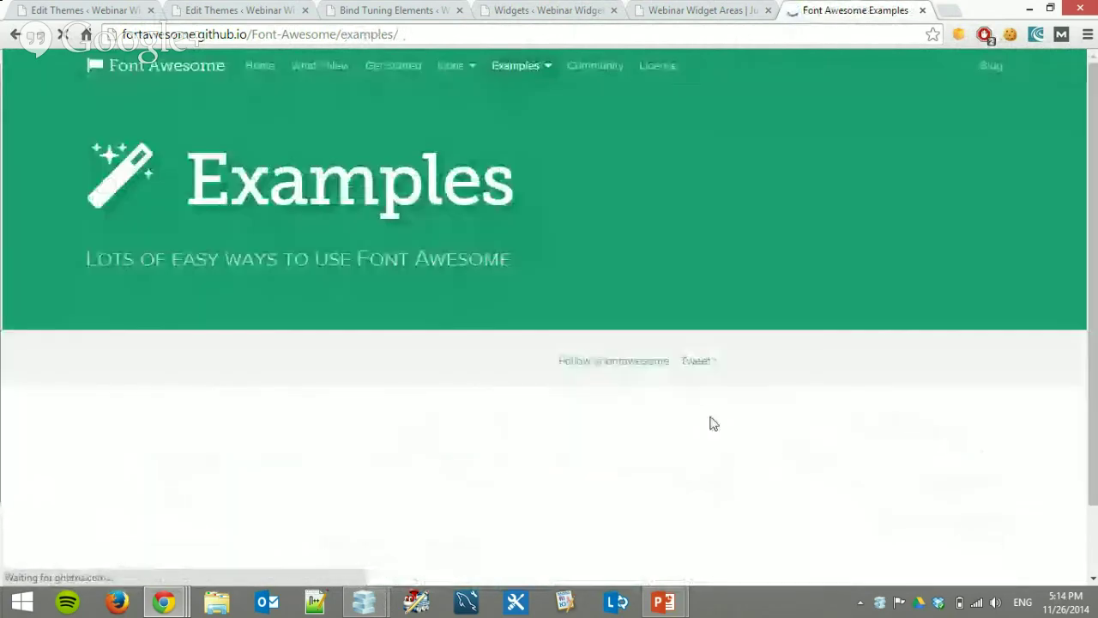
{"action": "scroll", "coordinate": [462, 125], "scroll_direction": "down", "scroll_amount": 1}
{"action": "scroll", "coordinate": [462, 125], "scroll_direction": "down", "scroll_amount": 5}
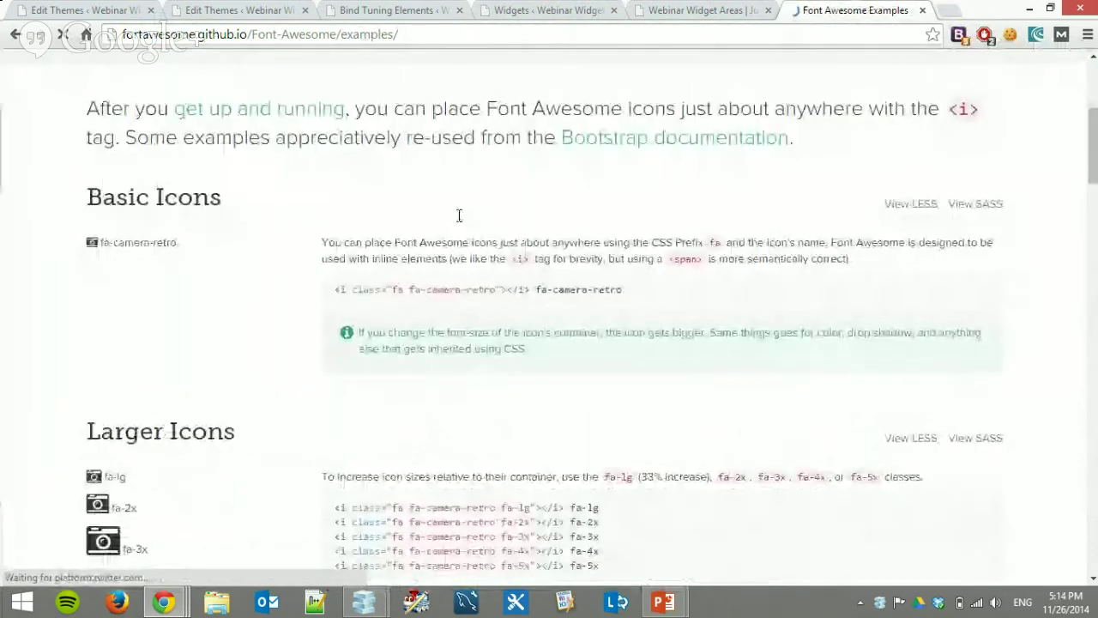
{"action": "left_click_drag", "start_coordinate": [501, 375], "coordinate": [520, 375]}
{"action": "key", "text": "ctrl+c"}
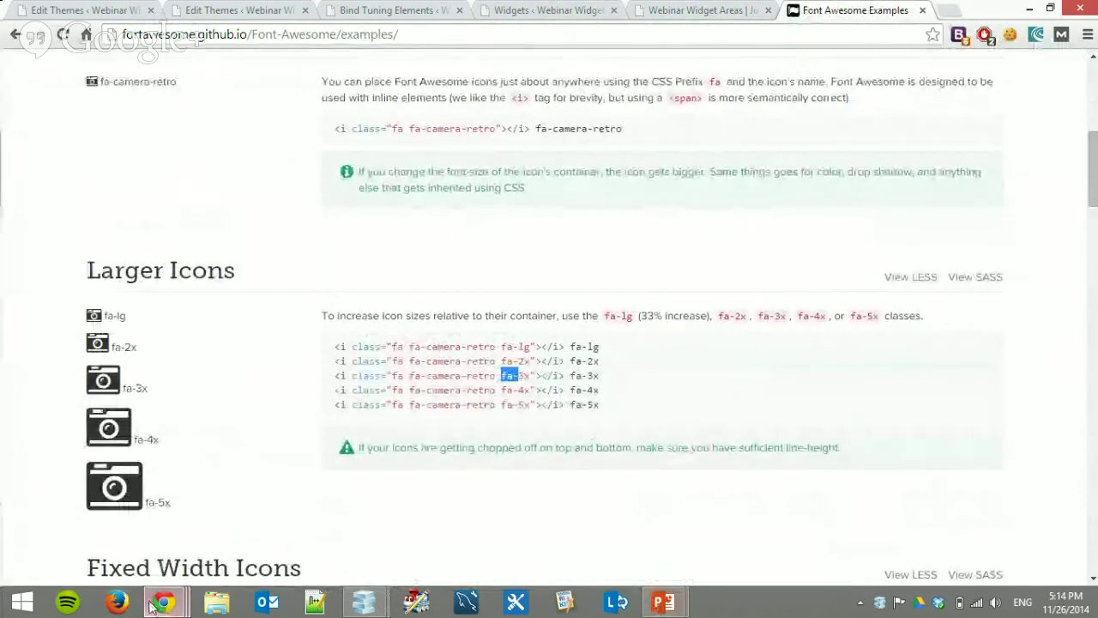
- Back in the text widget, change 3x to fa-3x in all four icon classes and save the widget
{"action": "left_click", "coordinate": [495, 10]}
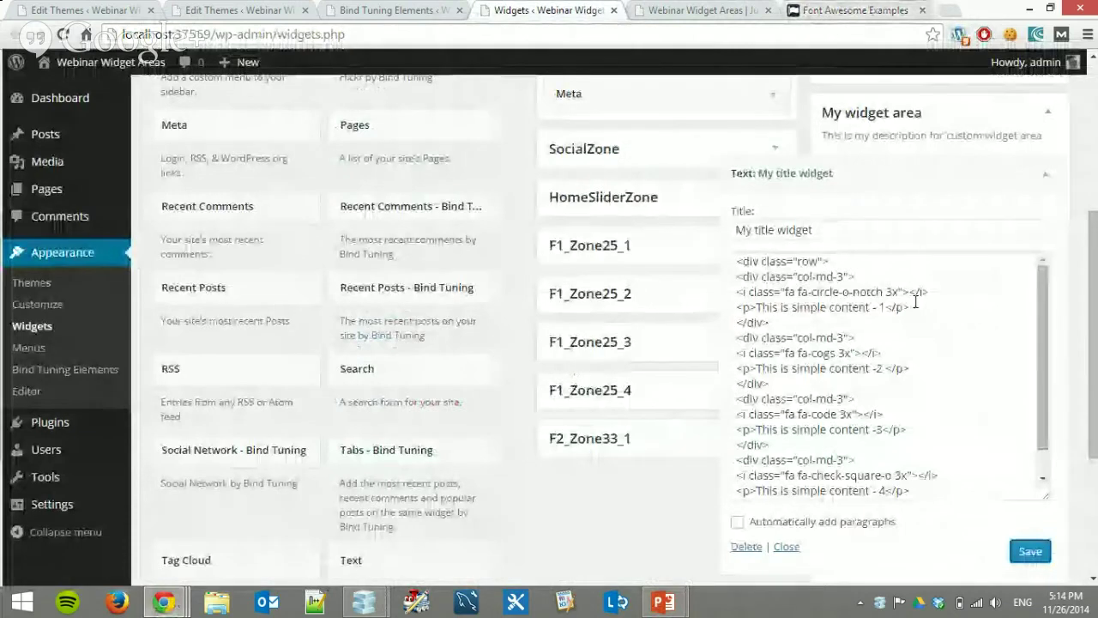
{"action": "key", "text": "ctrl+v"}
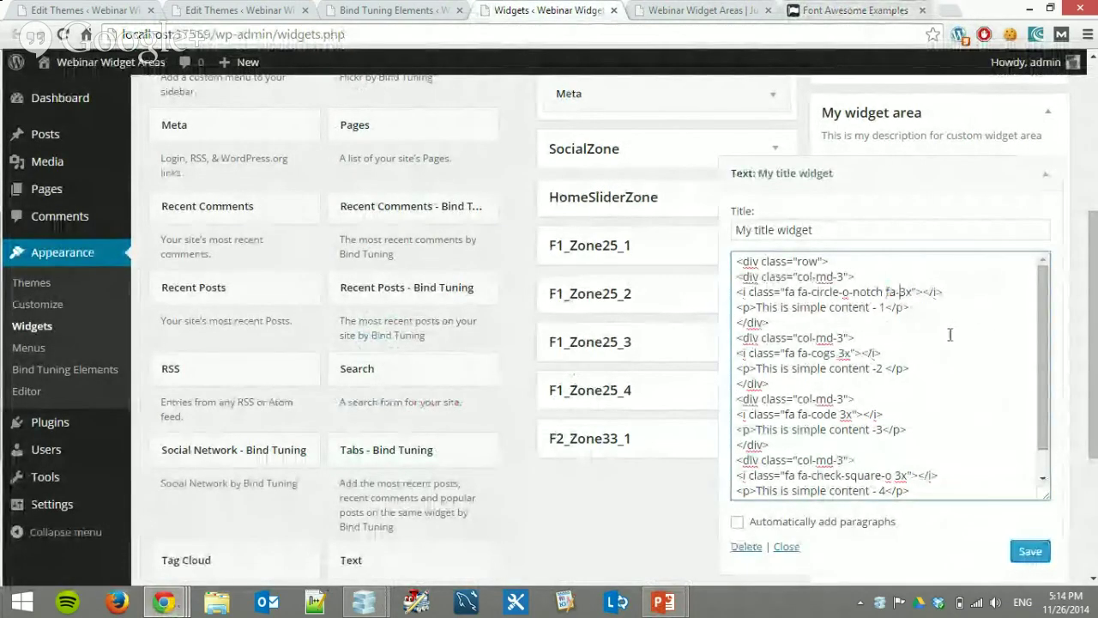
{"action": "left_click_drag", "start_coordinate": [841, 353], "coordinate": [848, 353]}
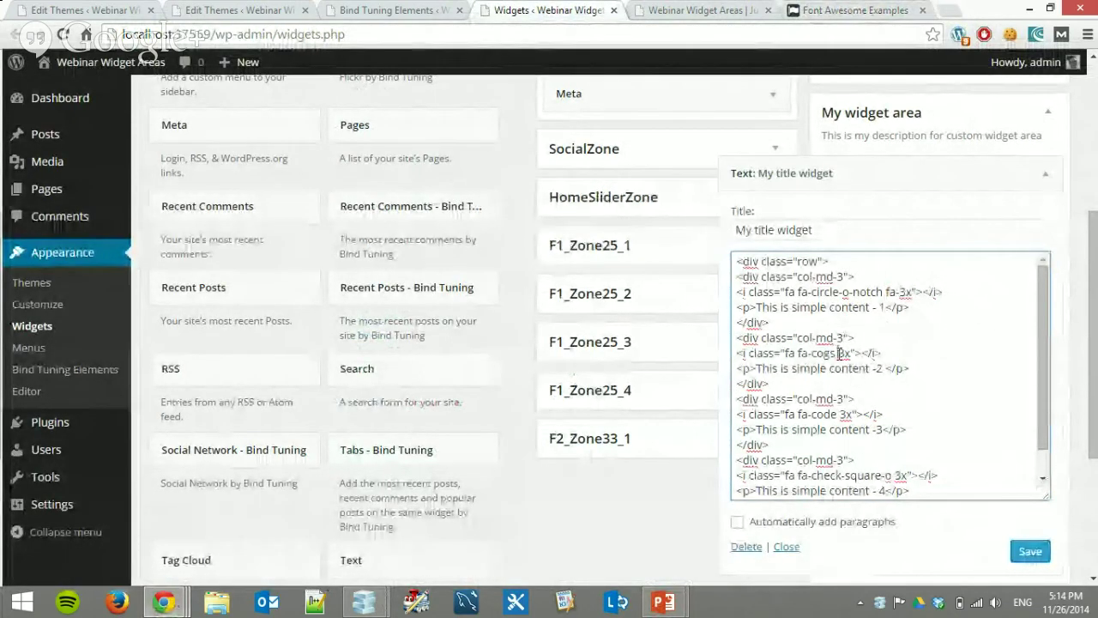
{"action": "key", "text": "ctrl+v"}
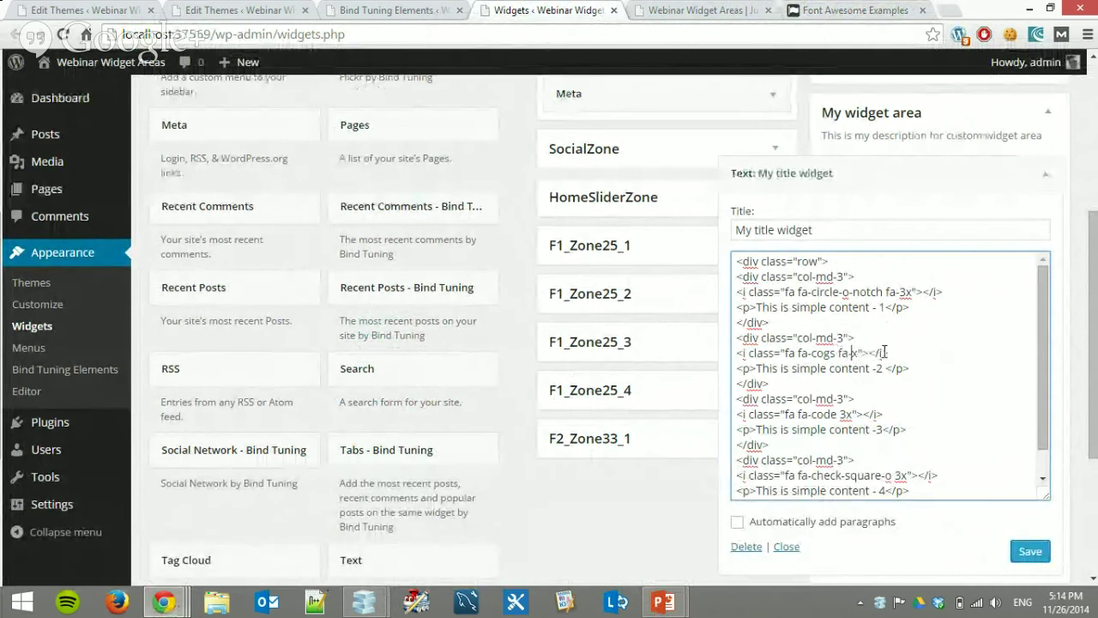
{"action": "type", "text": "3"}
{"action": "key", "text": "ctrl+v"}
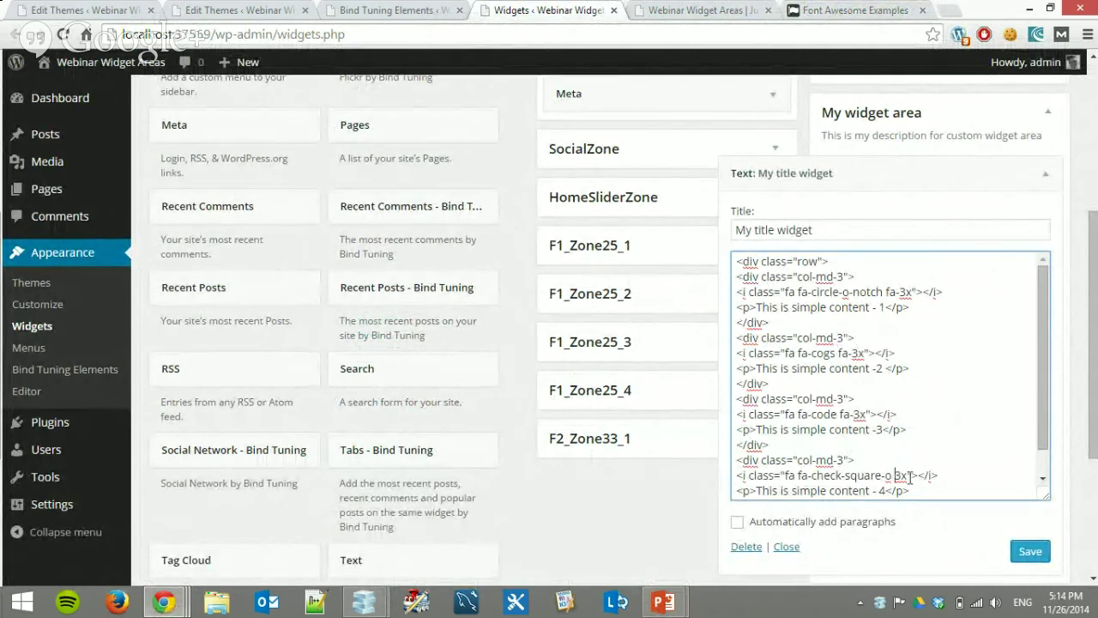
{"action": "type", "text": "fa-"}
{"action": "left_click", "coordinate": [1030, 551]}
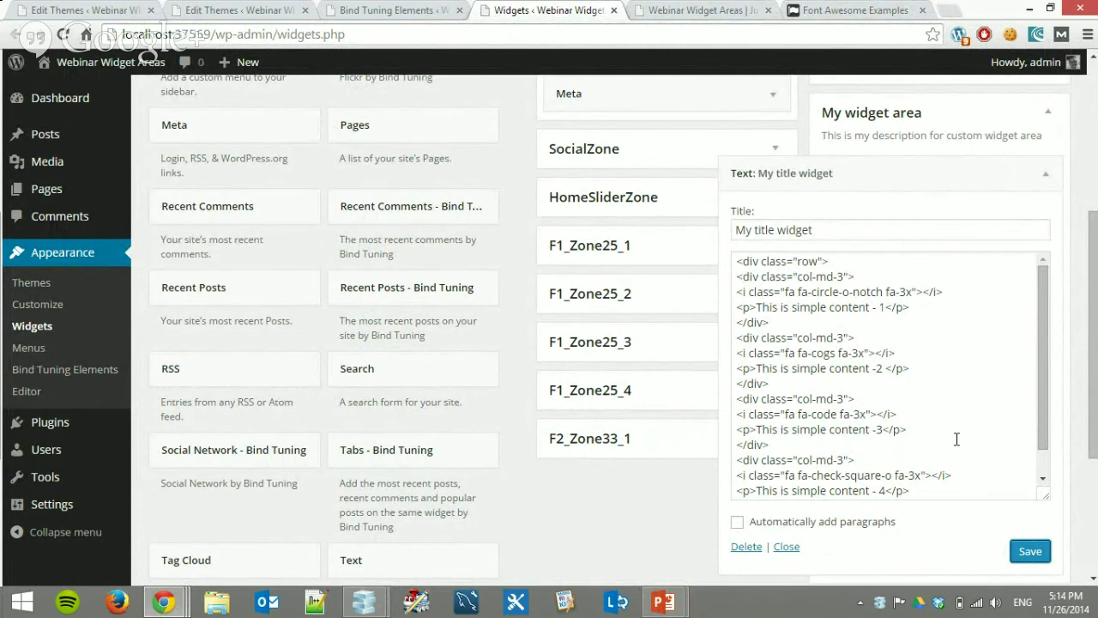
- Reload the site's front page and examine the enlarged icons and the first column's text in the custom widget area
{"action": "left_click", "coordinate": [700, 10]}
{"action": "left_click", "coordinate": [397, 31]}
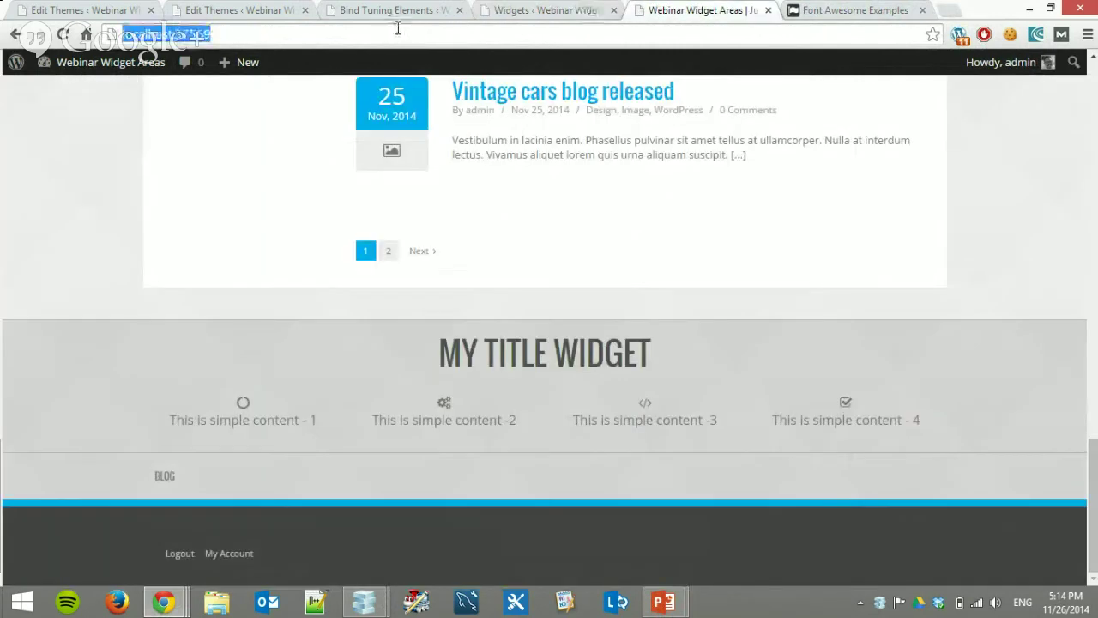
{"action": "key", "text": "Return"}
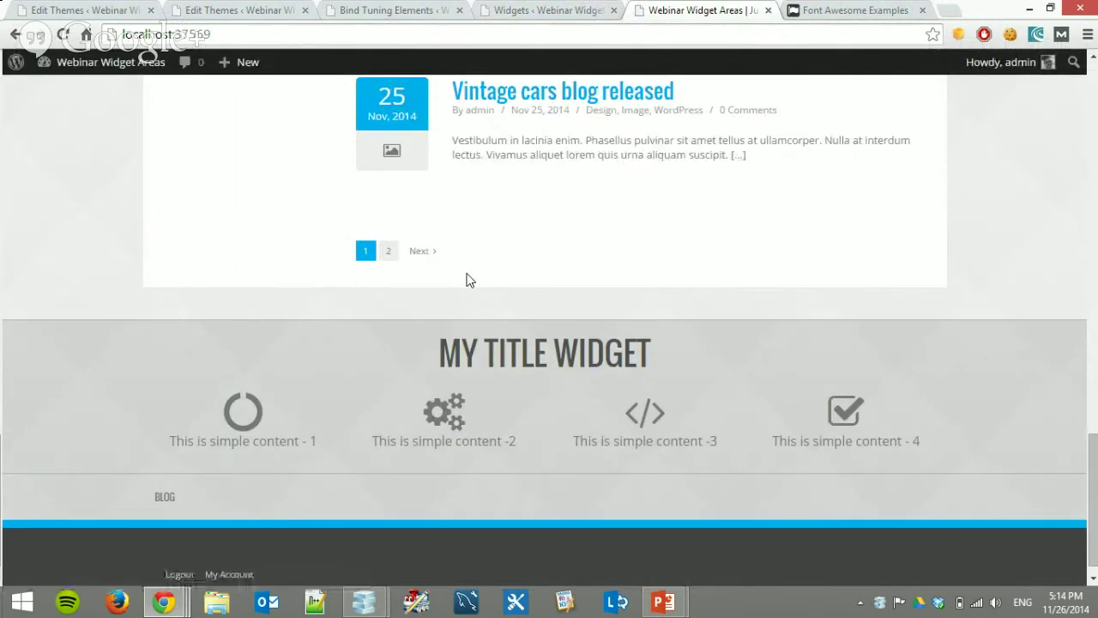
{"action": "scroll", "coordinate": [959, 442], "scroll_direction": "down", "scroll_amount": 1}
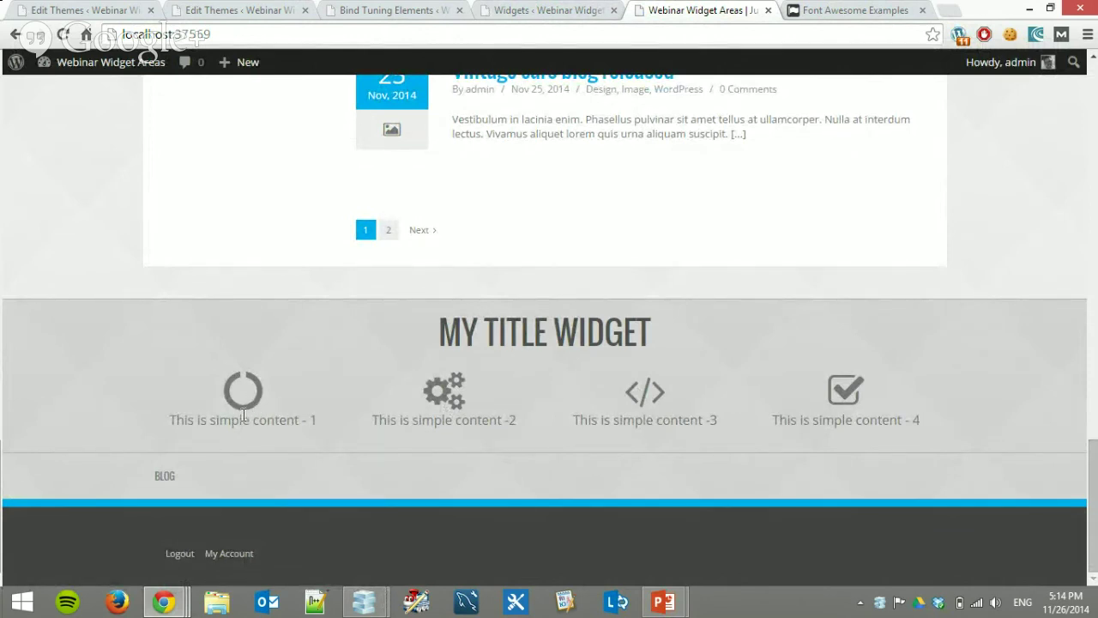
{"action": "left_click_drag", "start_coordinate": [314, 417], "coordinate": [171, 424]}
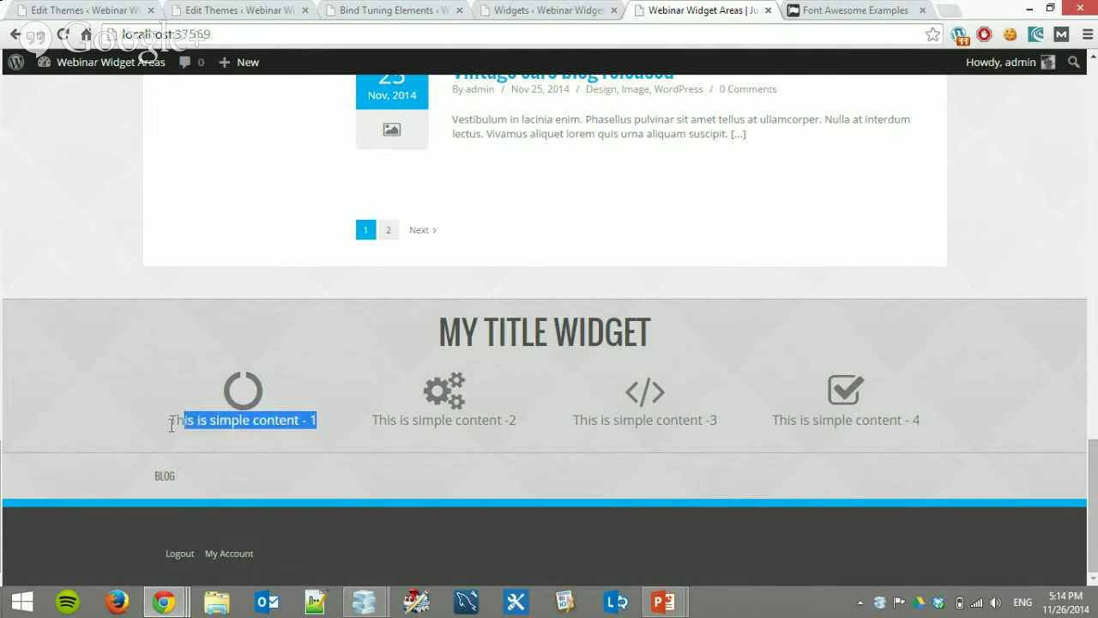
- In the theme's Custom CSS, duplicate the .textwidget rule below the original and change the copy's selector to .textwidget > i
{"action": "left_click", "coordinate": [257, 412]}
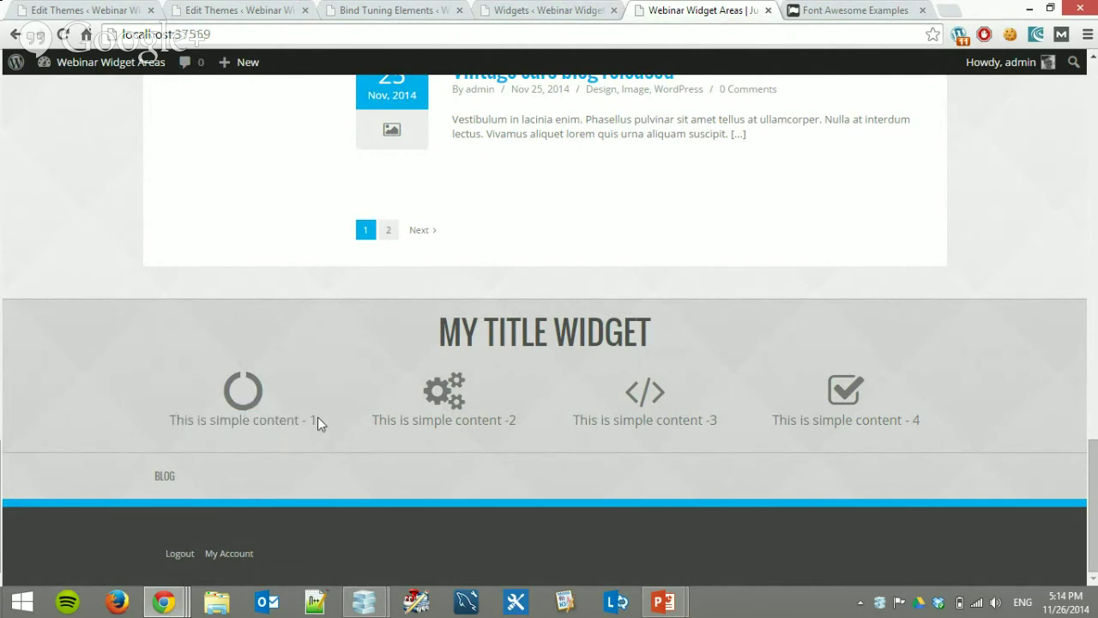
{"action": "left_click", "coordinate": [395, 10]}
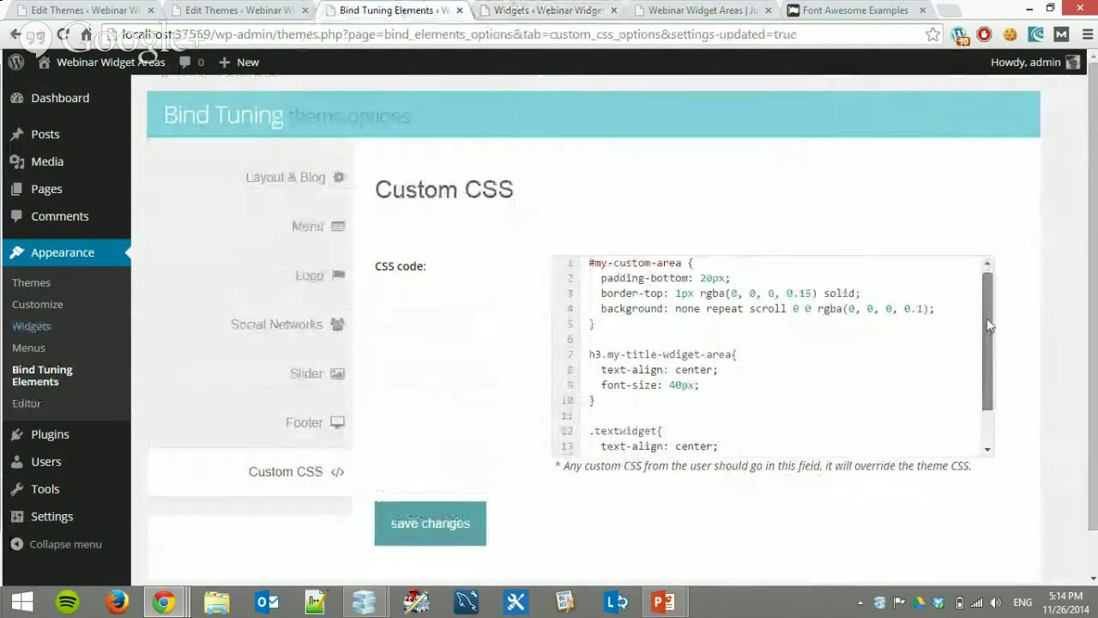
{"action": "scroll", "coordinate": [993, 363], "scroll_direction": "down", "scroll_amount": 2}
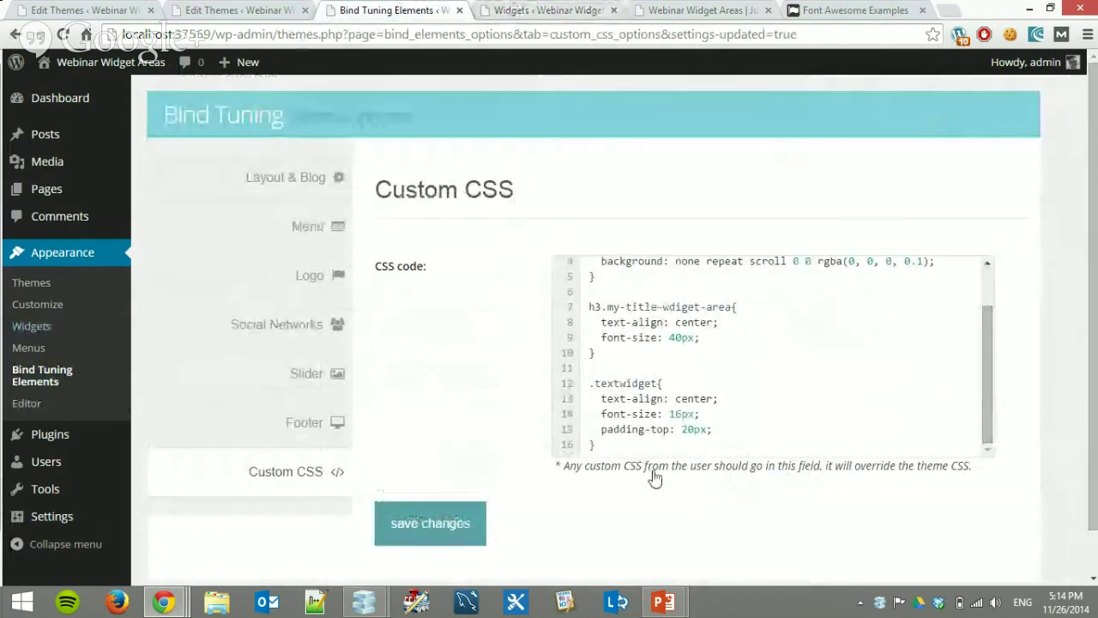
{"action": "left_click", "coordinate": [664, 446]}
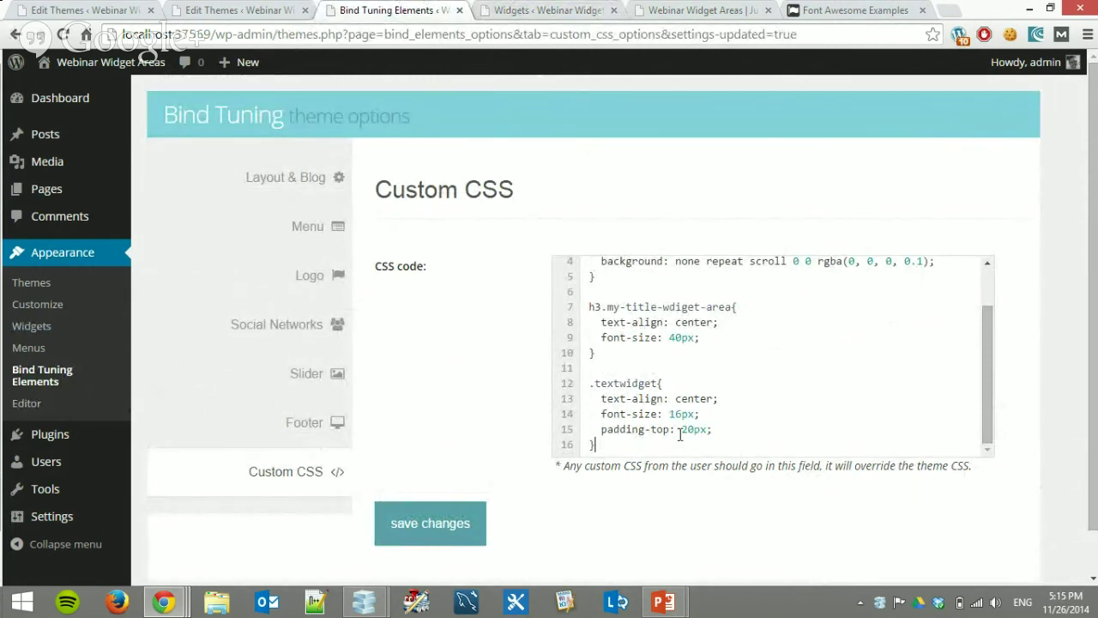
{"action": "key", "text": "Return"}
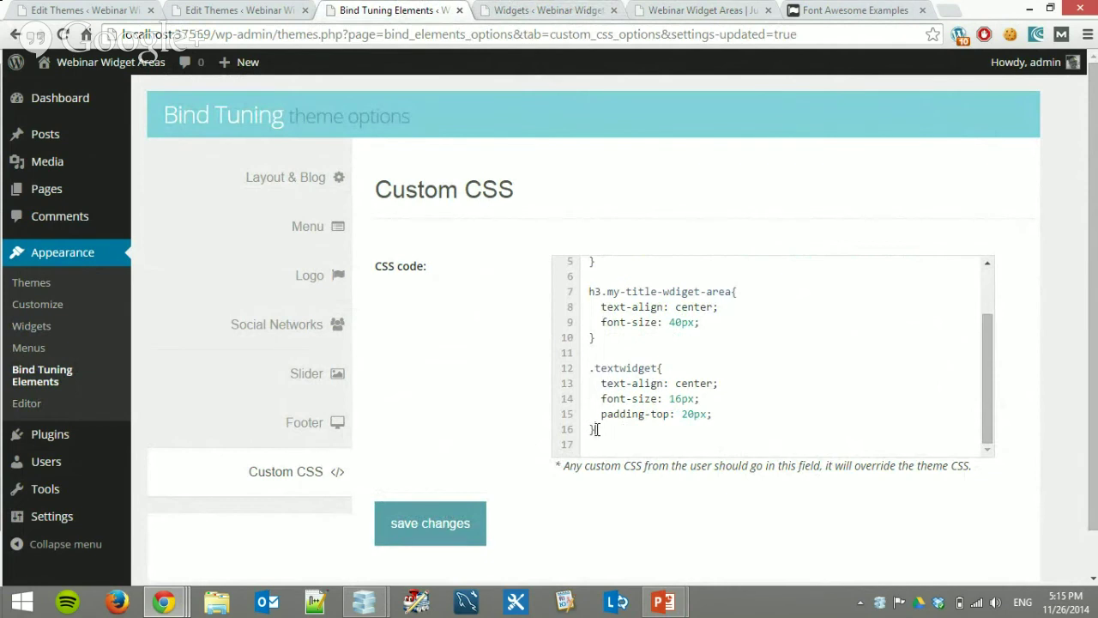
{"action": "left_click_drag", "start_coordinate": [595, 429], "coordinate": [556, 371]}
{"action": "key", "text": "ctrl+c"}
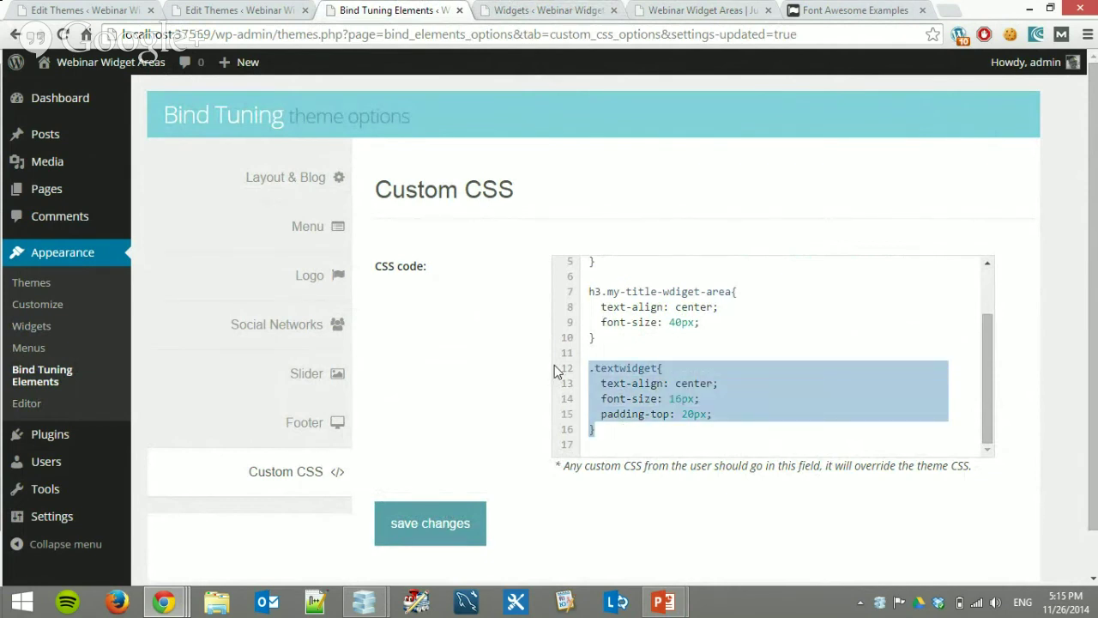
{"action": "left_click", "coordinate": [668, 440]}
{"action": "key", "text": "Return"}
{"action": "key", "text": "ctrl+v"}
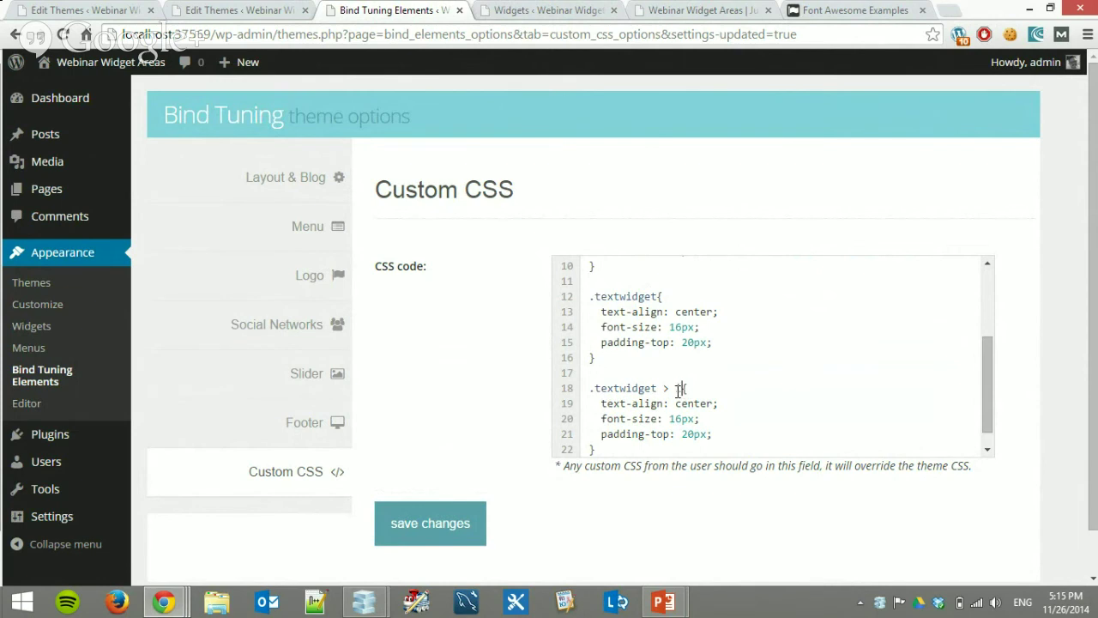
- Delete the text-align and font-size declarations from the .textwidget > i rule
{"action": "left_click_drag", "start_coordinate": [700, 419], "coordinate": [549, 391]}
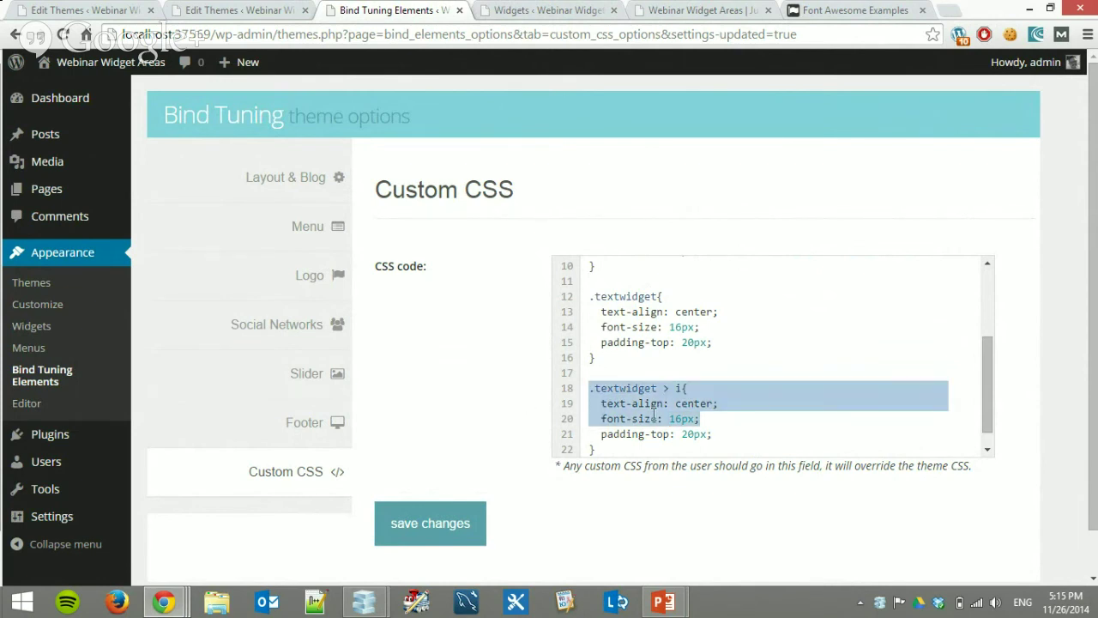
{"action": "key", "text": "ctrl+shift+End"}
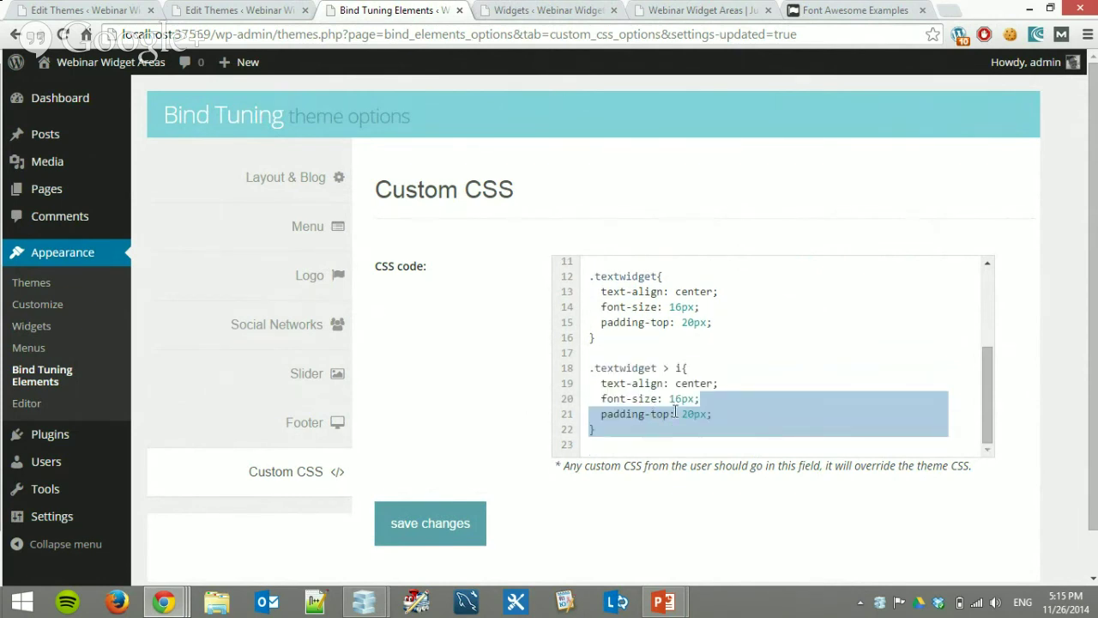
{"action": "left_click_drag", "start_coordinate": [704, 398], "coordinate": [544, 369]}
{"action": "left_click", "coordinate": [664, 384]}
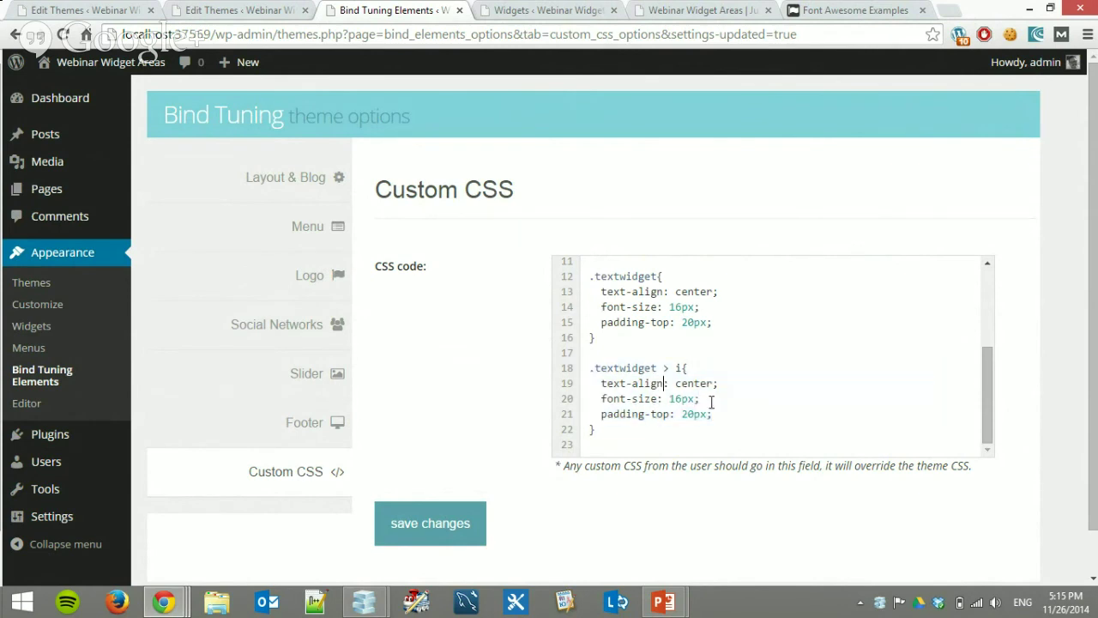
{"action": "left_click_drag", "start_coordinate": [712, 400], "coordinate": [497, 385]}
{"action": "key", "text": "BackSpace"}
{"action": "key", "text": "BackSpace"}
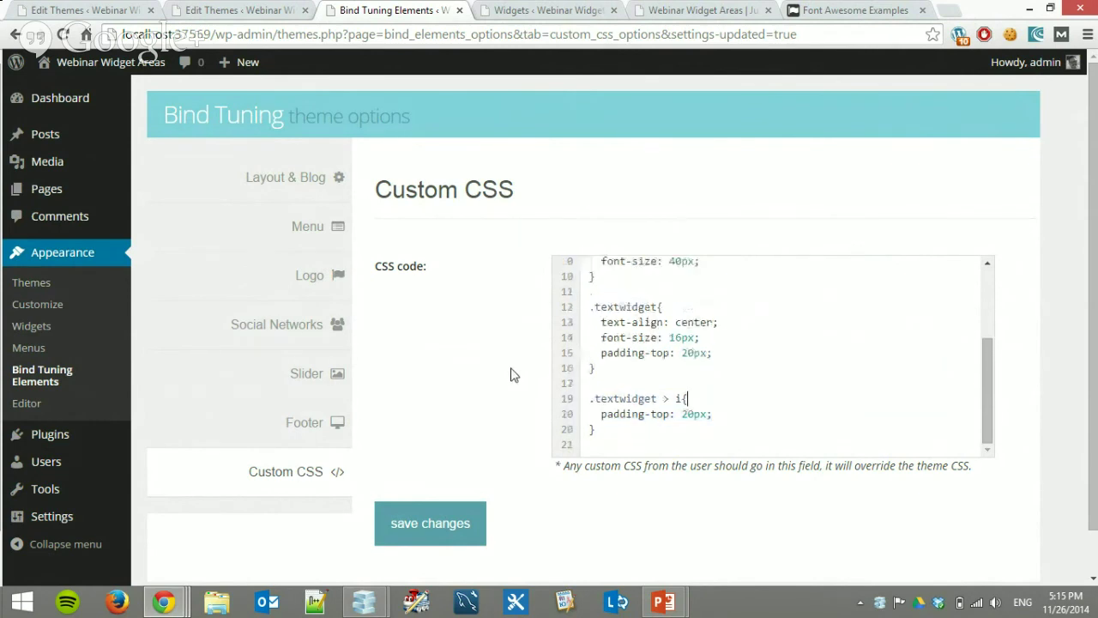
- Change the .textwidget > i rule's remaining declaration to padding-bottom: 15px and save the custom CSS
{"action": "left_click_drag", "start_coordinate": [657, 415], "coordinate": [663, 415]}
{"action": "key", "text": "BackSpace"}
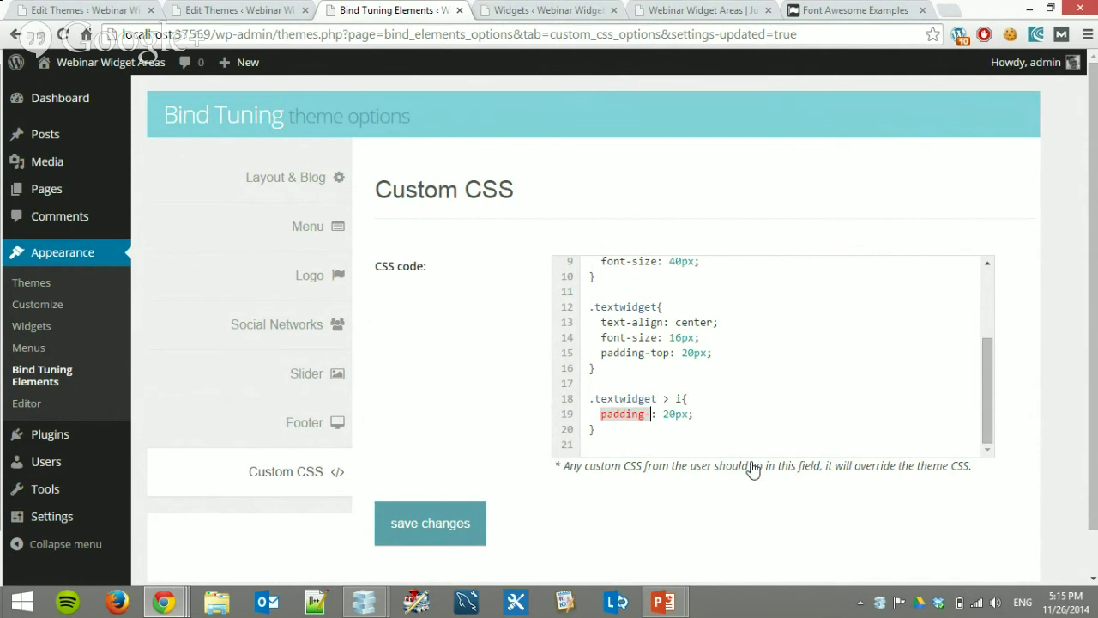
{"action": "type", "text": "bottom"}
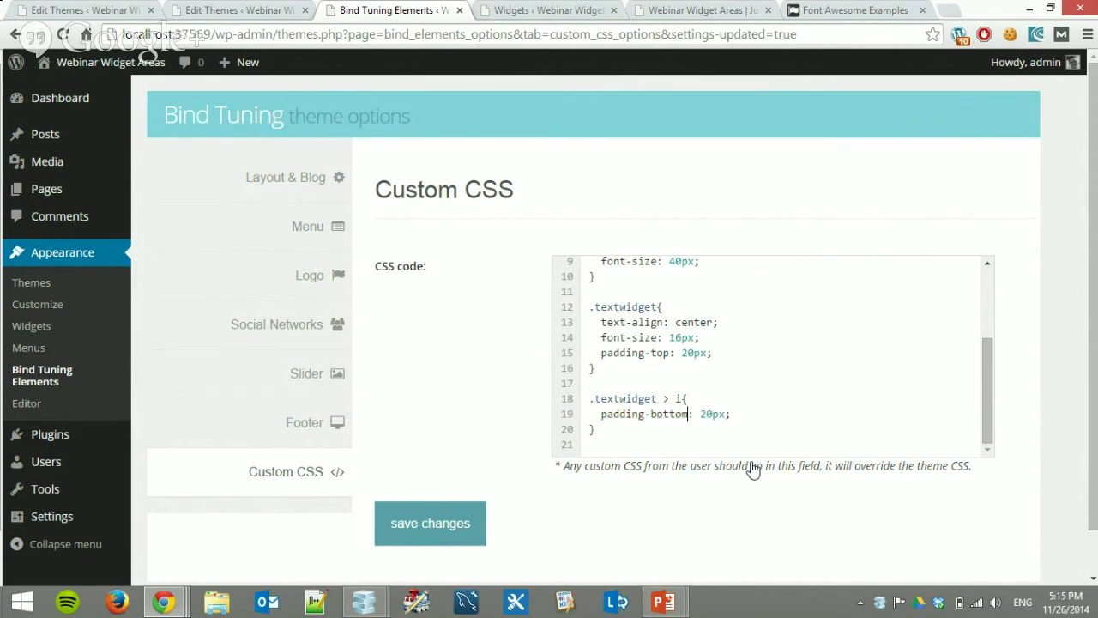
{"action": "left_click", "coordinate": [700, 413]}
{"action": "key", "text": "Delete"}
{"action": "type", "text": "15"}
{"action": "left_click", "coordinate": [431, 540]}
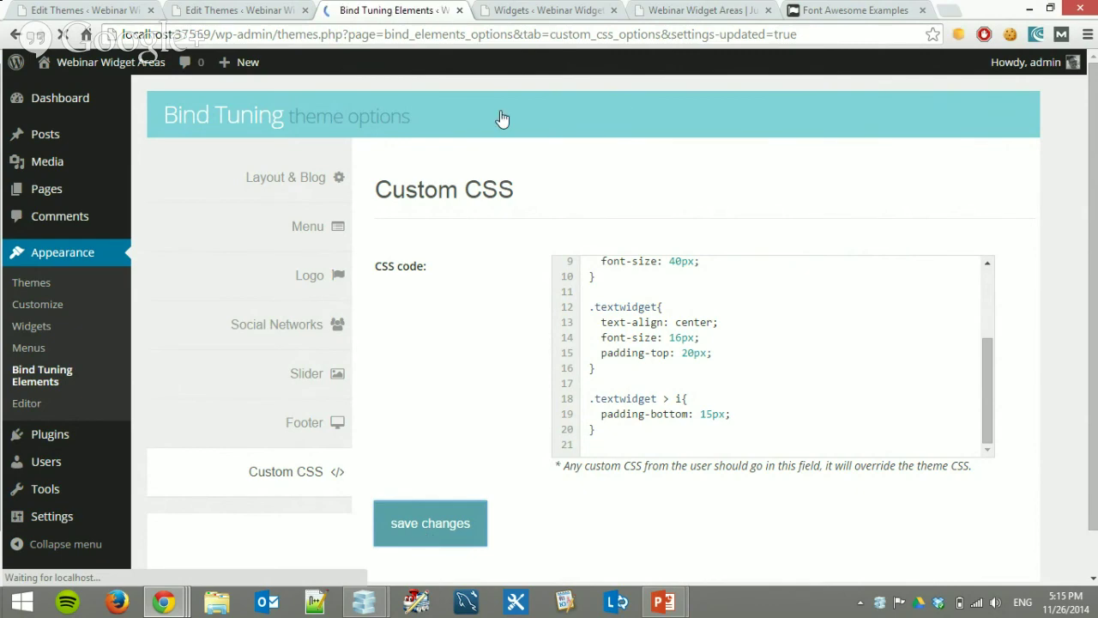
- Reload the site's front page and check the icon spacing against the text widget's markup and the saved CSS rule
{"action": "left_click", "coordinate": [652, 10]}
{"action": "left_click", "coordinate": [507, 38]}
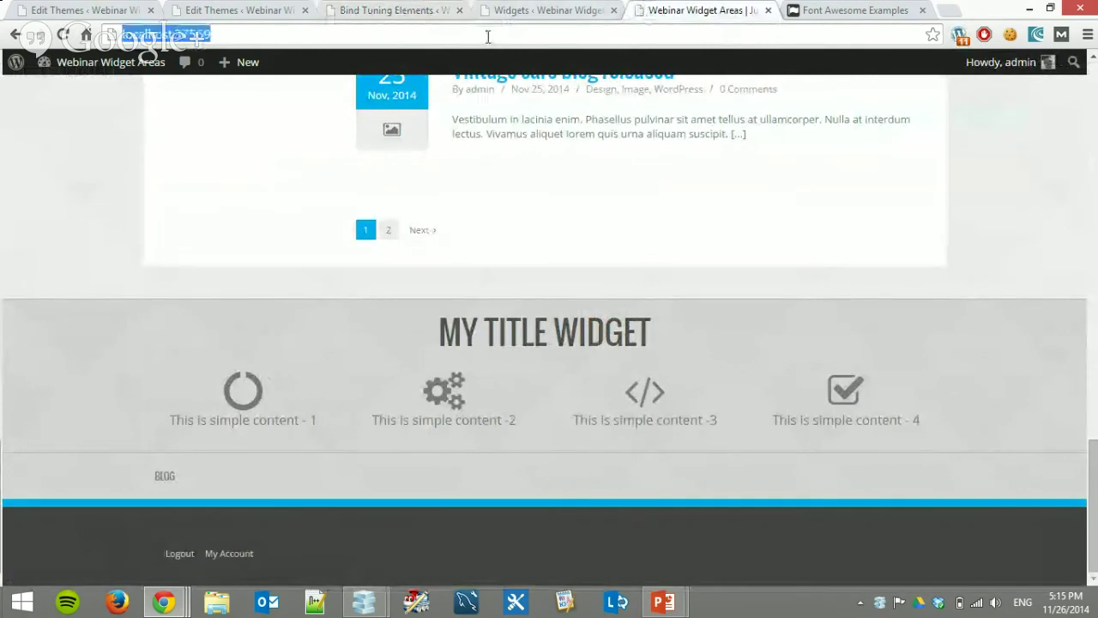
{"action": "key", "text": "Return"}
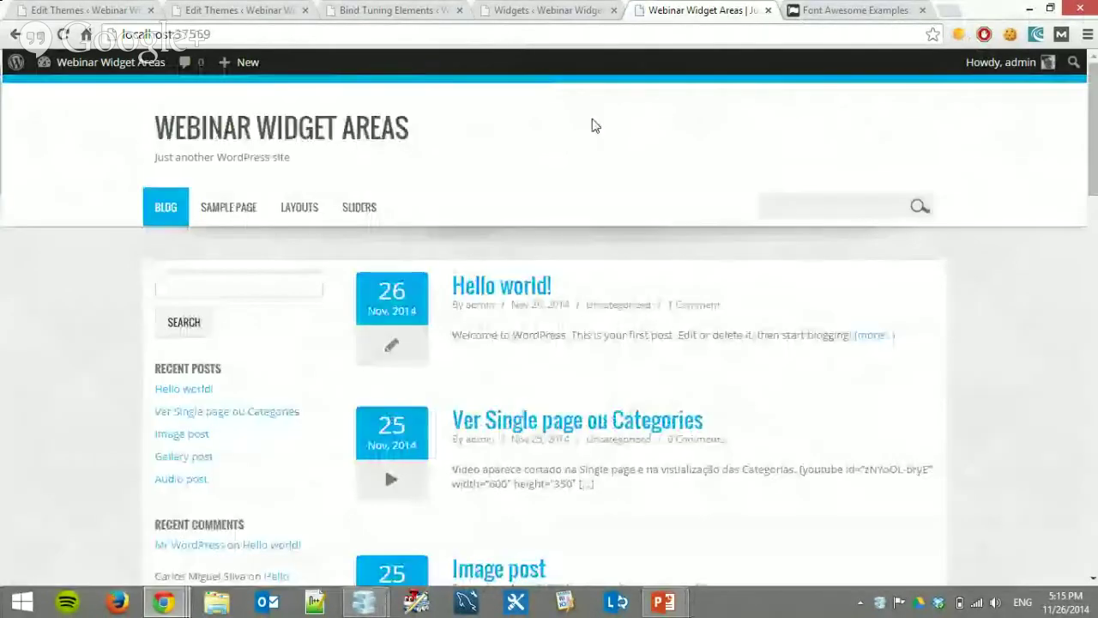
{"action": "scroll", "coordinate": [837, 330], "scroll_direction": "down", "scroll_amount": 15}
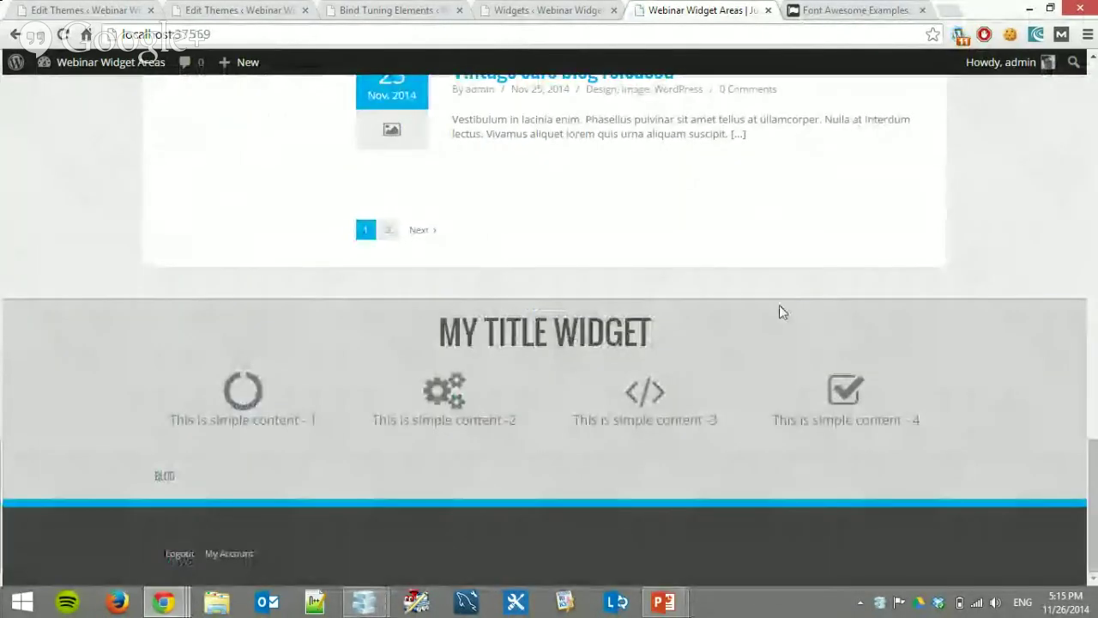
{"action": "left_click", "coordinate": [562, 10]}
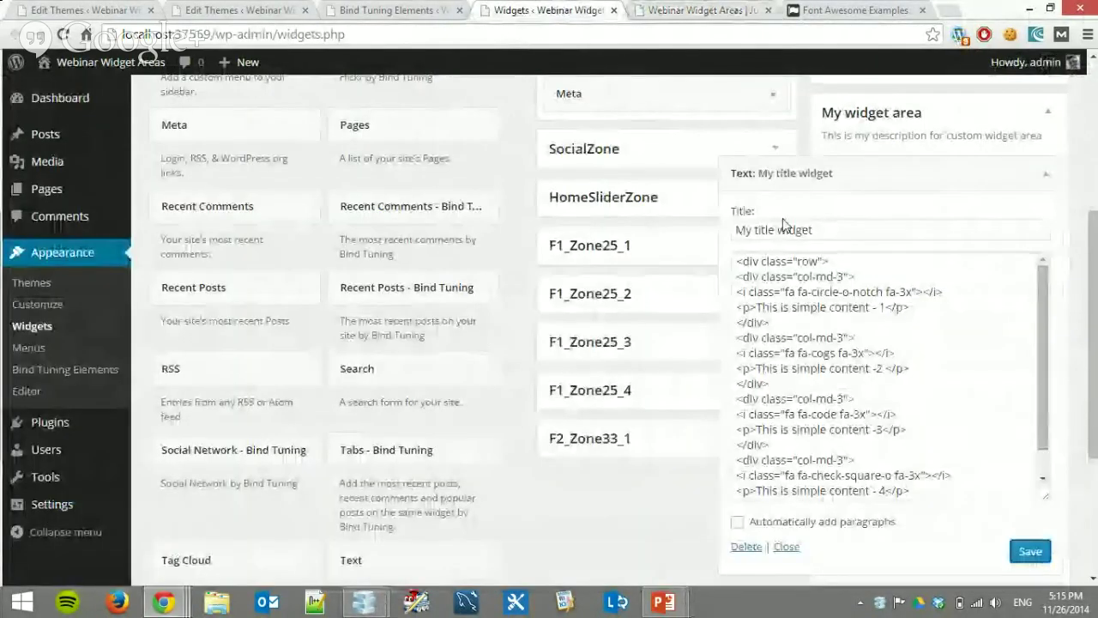
{"action": "left_click", "coordinate": [390, 9]}
{"action": "scroll", "coordinate": [733, 422], "scroll_direction": "down", "scroll_amount": 5}
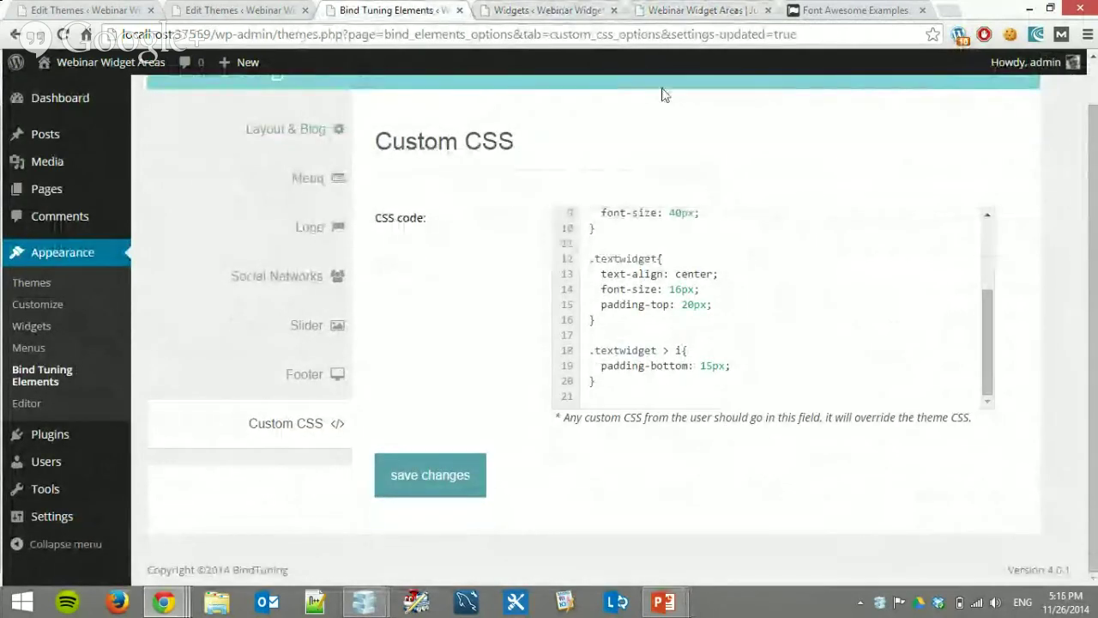
{"action": "left_click", "coordinate": [648, 9]}
- Inspect the first column's paragraph in the developer tools to see how the icons are nested inside the textwidget element
{"action": "right_click", "coordinate": [369, 412]}
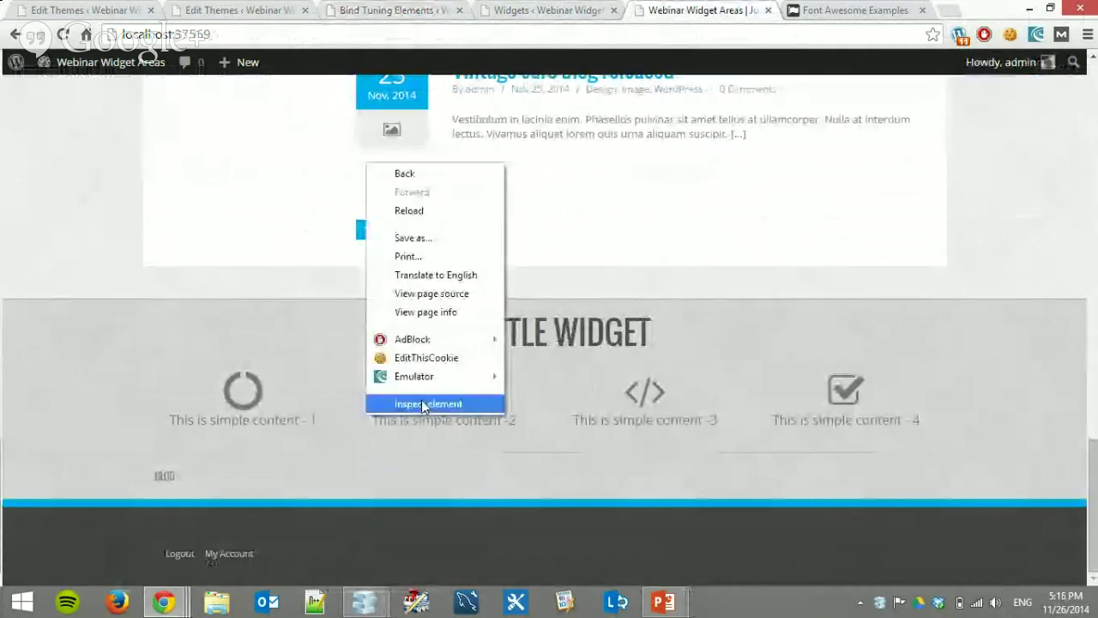
{"action": "left_click", "coordinate": [422, 471]}
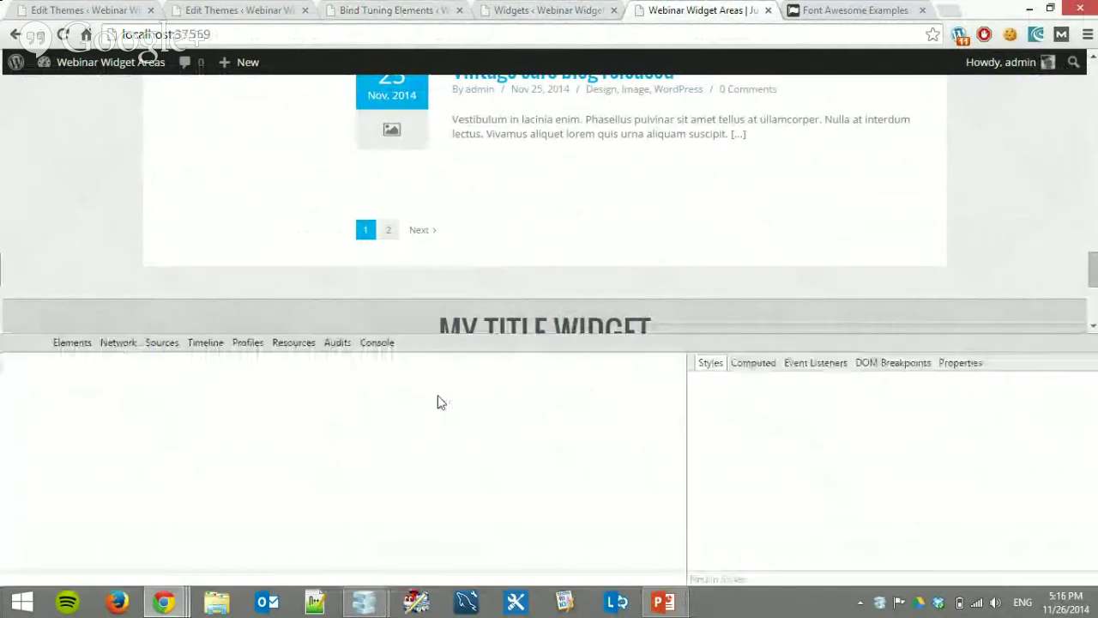
{"action": "scroll", "coordinate": [457, 176], "scroll_direction": "down", "scroll_amount": 3}
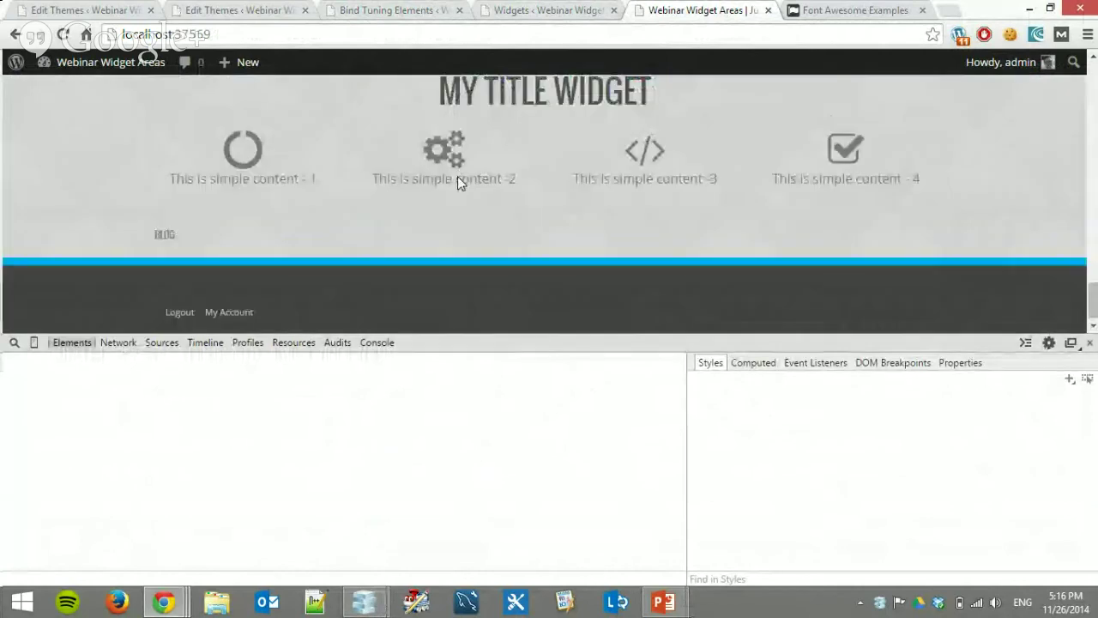
{"action": "left_click", "coordinate": [13, 343]}
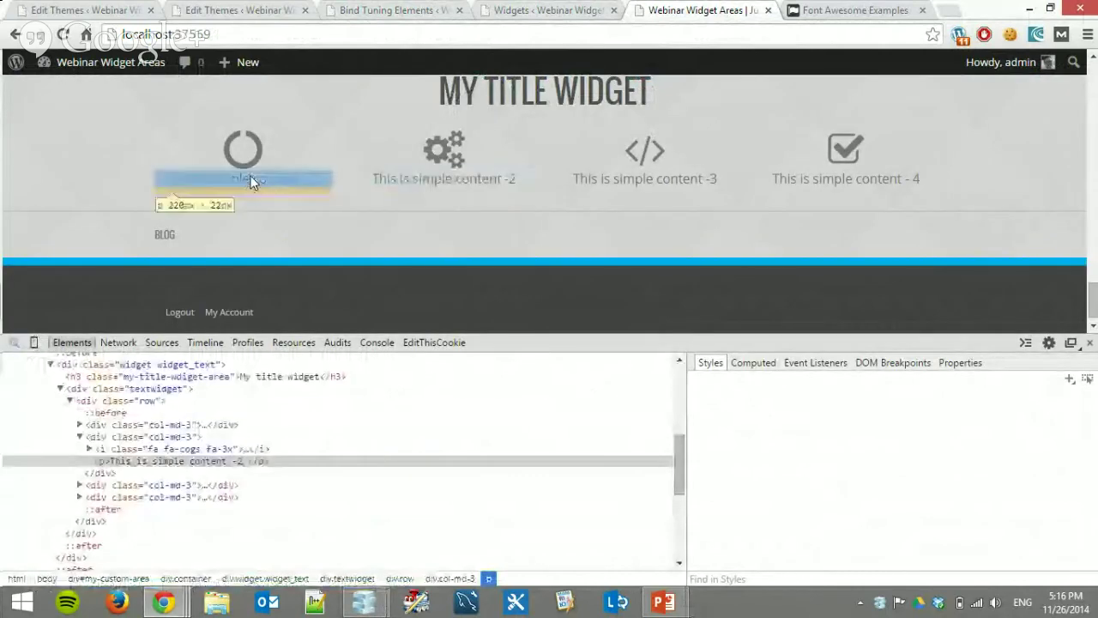
{"action": "left_click", "coordinate": [252, 176]}
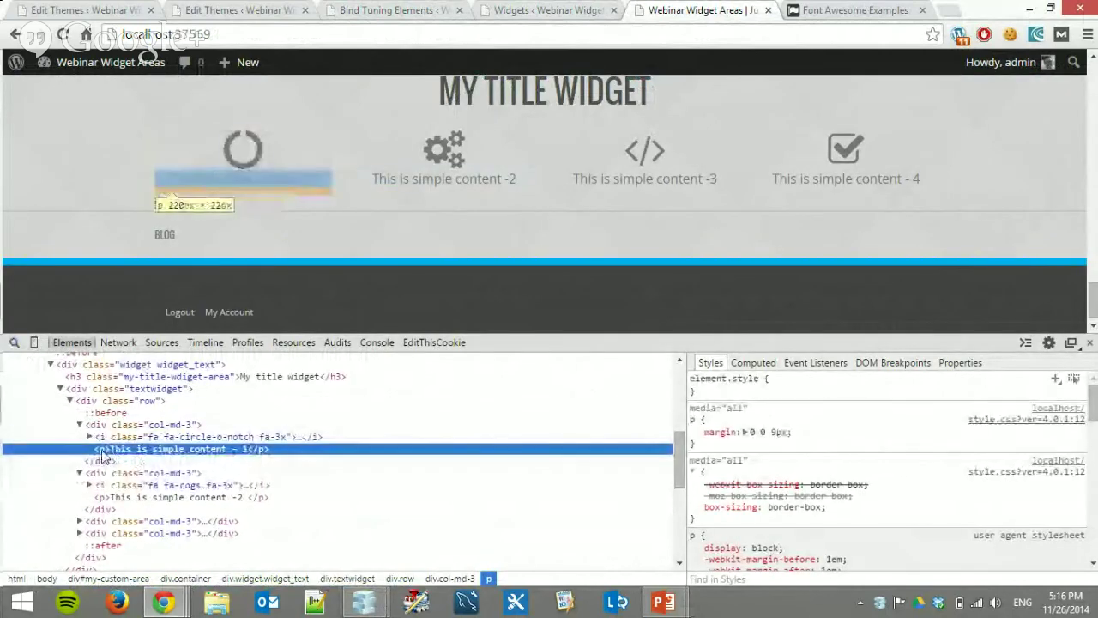
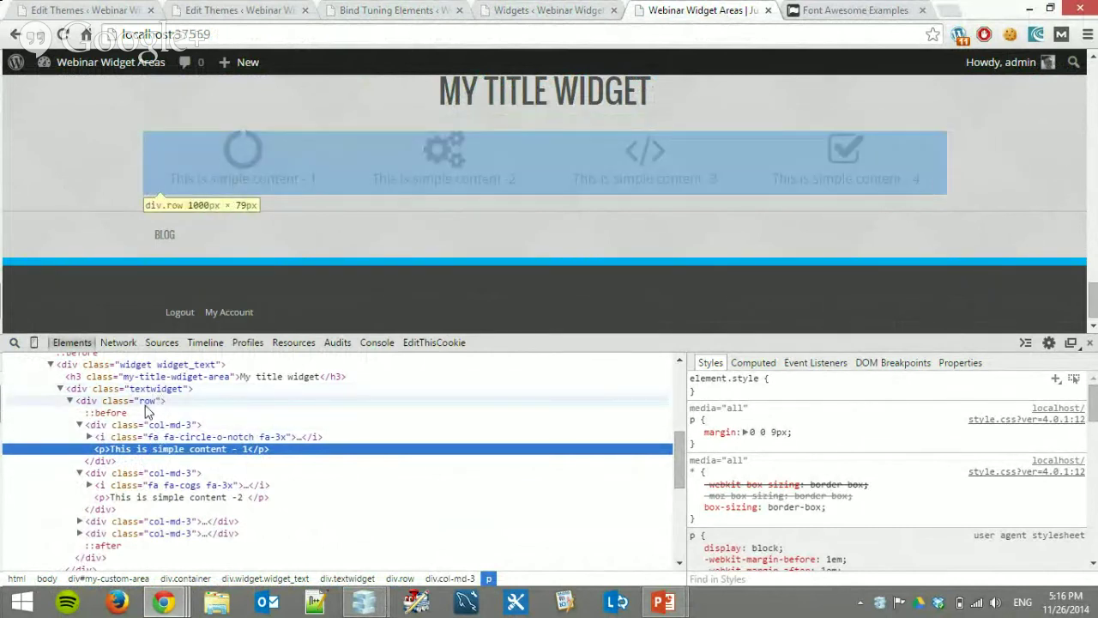
- Back in the Custom CSS, remove the > from the icon rule so its selector reads .textwidget i, and save the changes
{"action": "left_click", "coordinate": [590, 9]}
{"action": "left_click", "coordinate": [395, 10]}
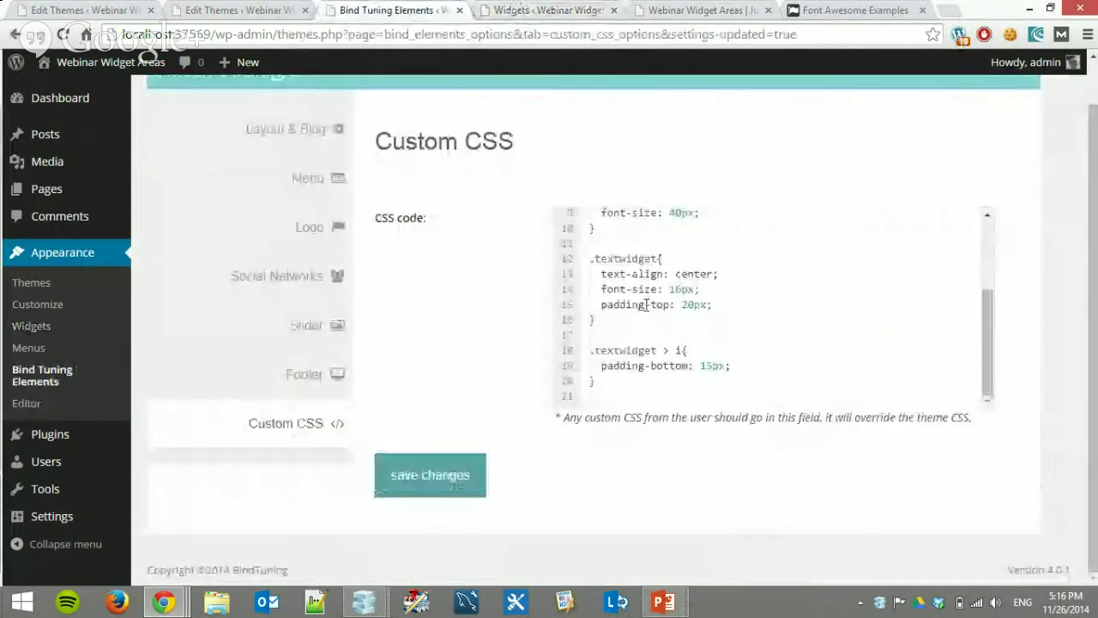
{"action": "left_click", "coordinate": [663, 350]}
{"action": "key", "text": "Delete"}
{"action": "key", "text": "Delete"}
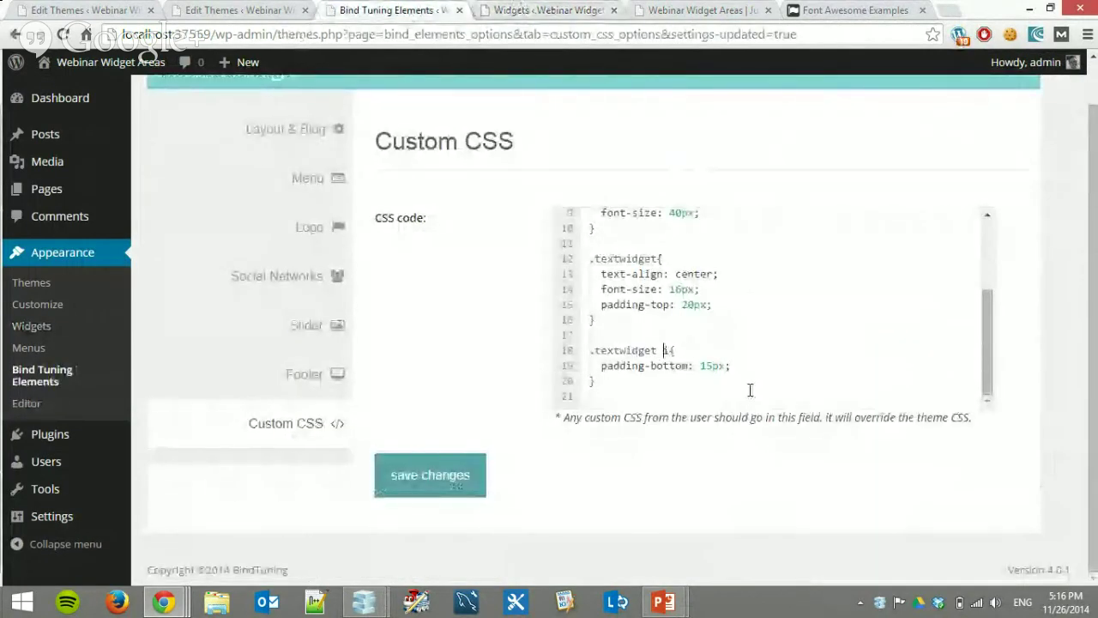
{"action": "left_click", "coordinate": [442, 474]}
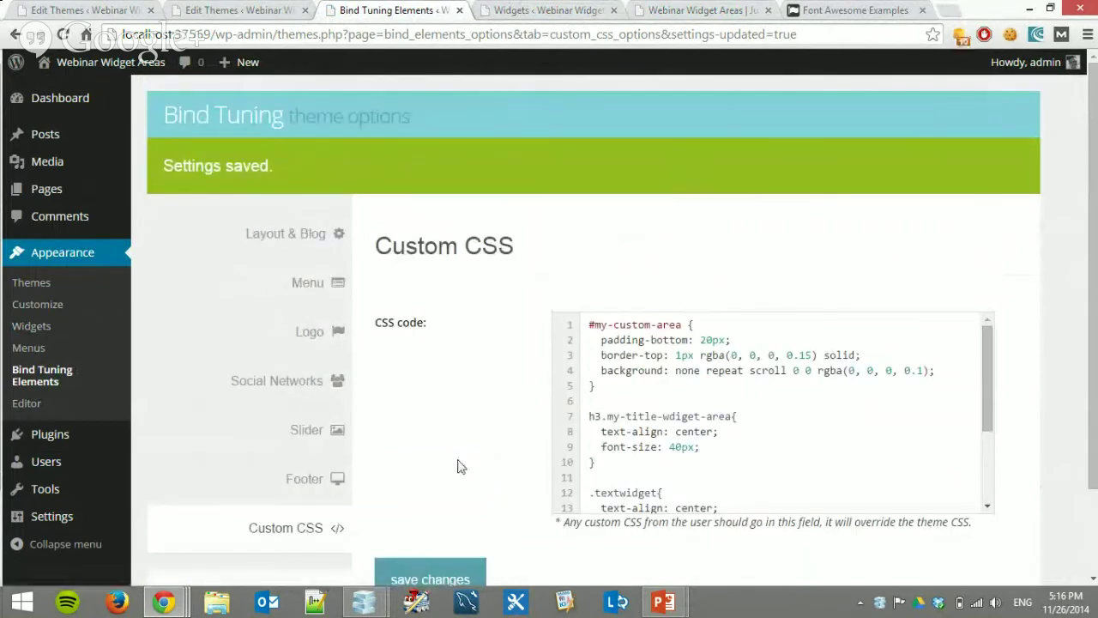
- Reload the front page, examine the icon spacing and title in the custom widget area, and close the developer tools
{"action": "left_click", "coordinate": [649, 9]}
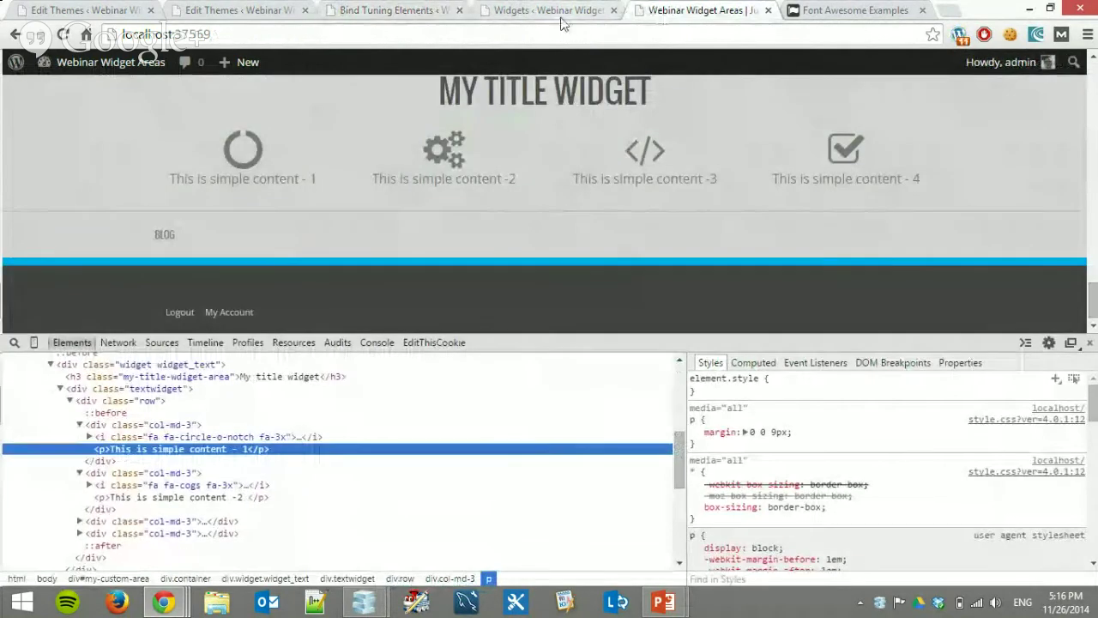
{"action": "left_click", "coordinate": [505, 37]}
{"action": "key", "text": "Return"}
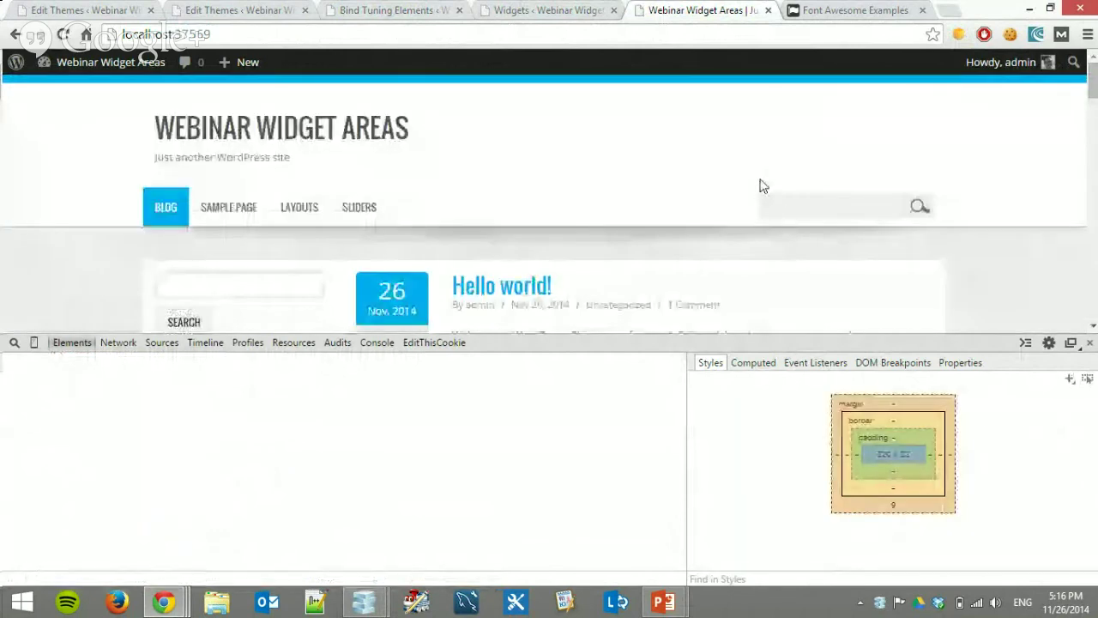
{"action": "scroll", "coordinate": [763, 193], "scroll_direction": "down", "scroll_amount": 5}
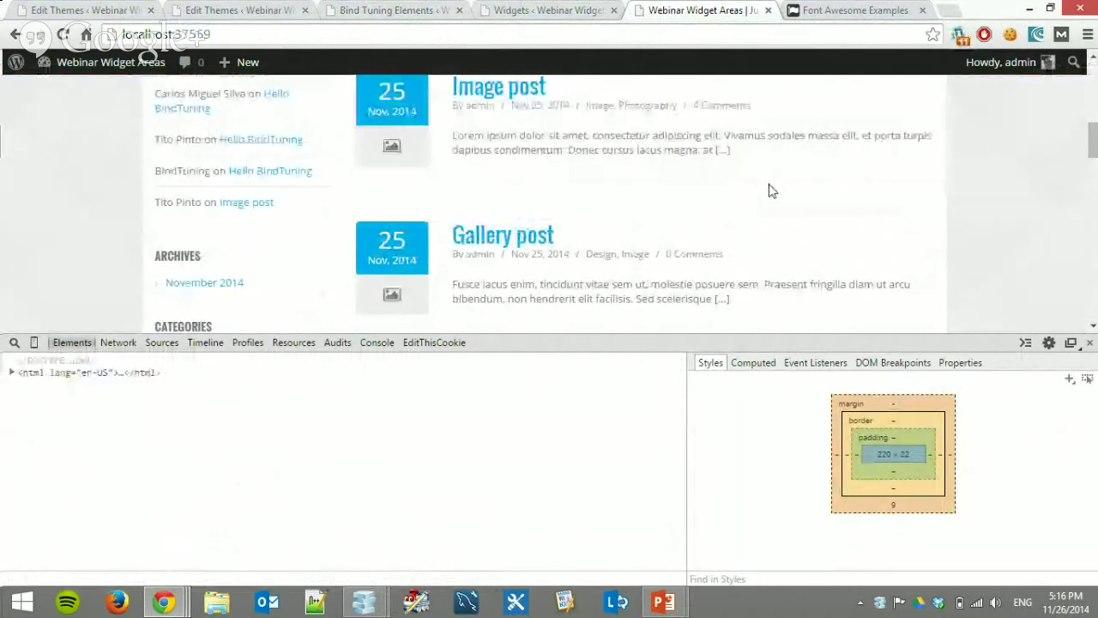
{"action": "scroll", "coordinate": [772, 185], "scroll_direction": "down", "scroll_amount": 15}
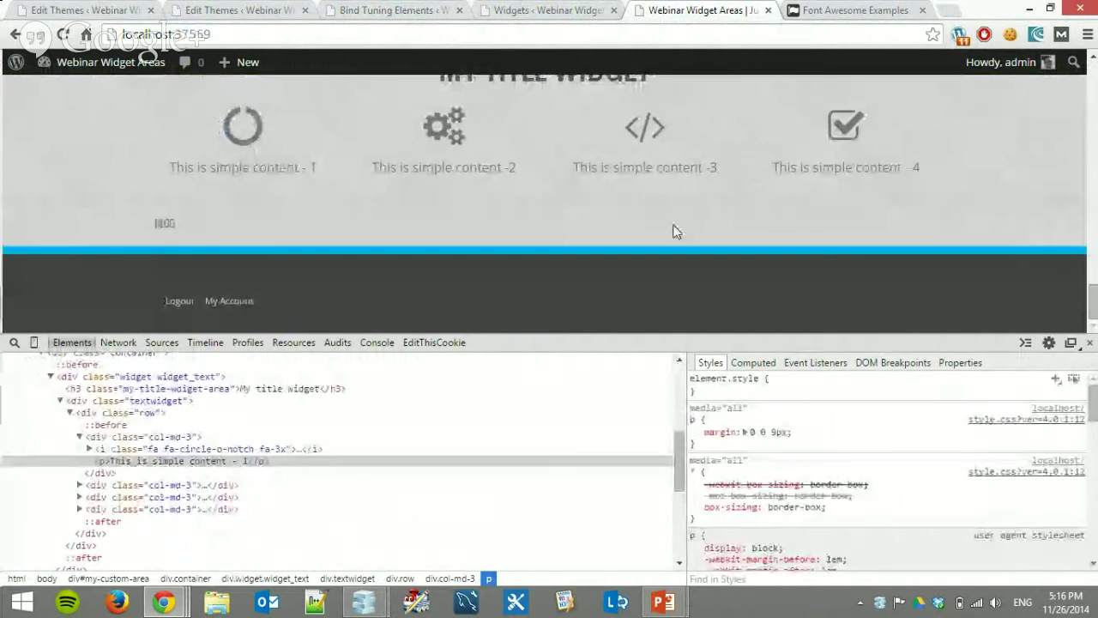
{"action": "scroll", "coordinate": [691, 207], "scroll_direction": "up", "scroll_amount": 1}
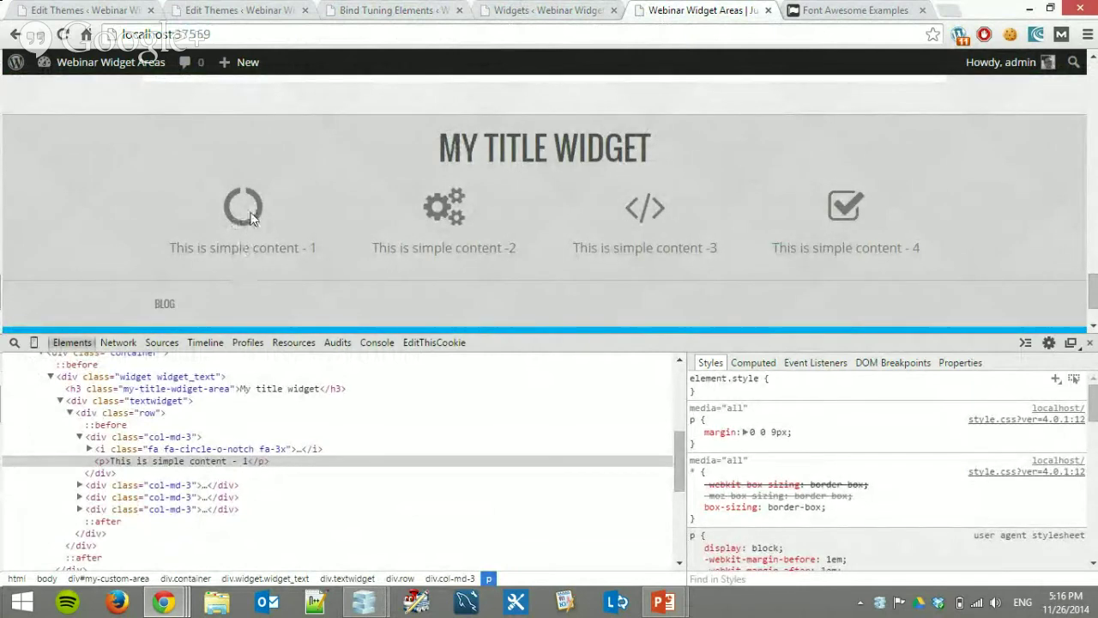
{"action": "left_click", "coordinate": [1088, 342]}
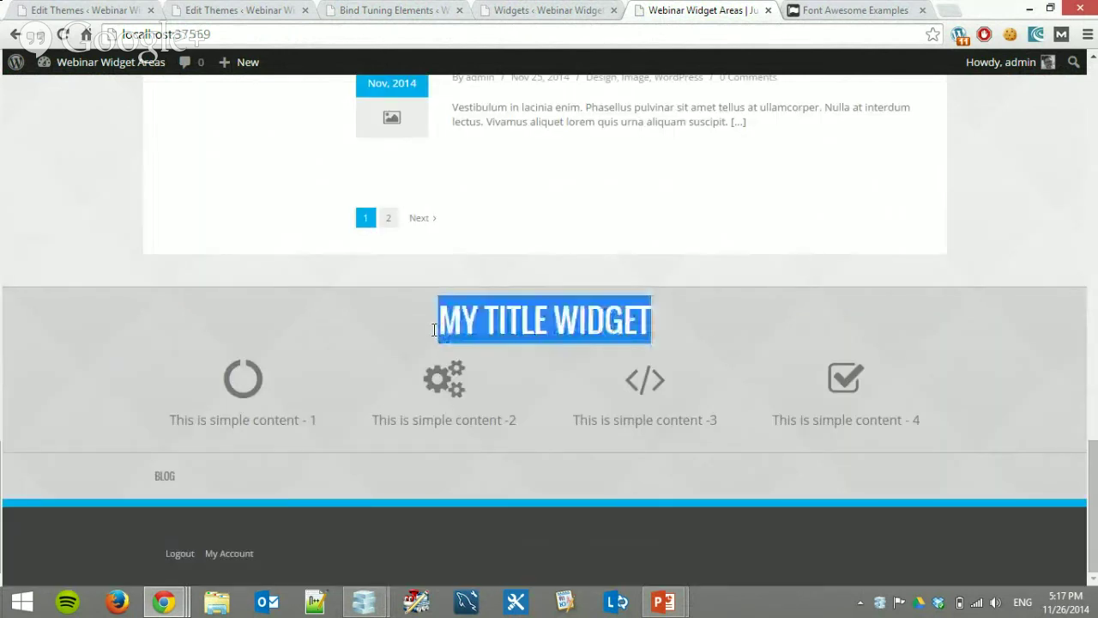
{"action": "left_click_drag", "start_coordinate": [667, 318], "coordinate": [435, 331]}
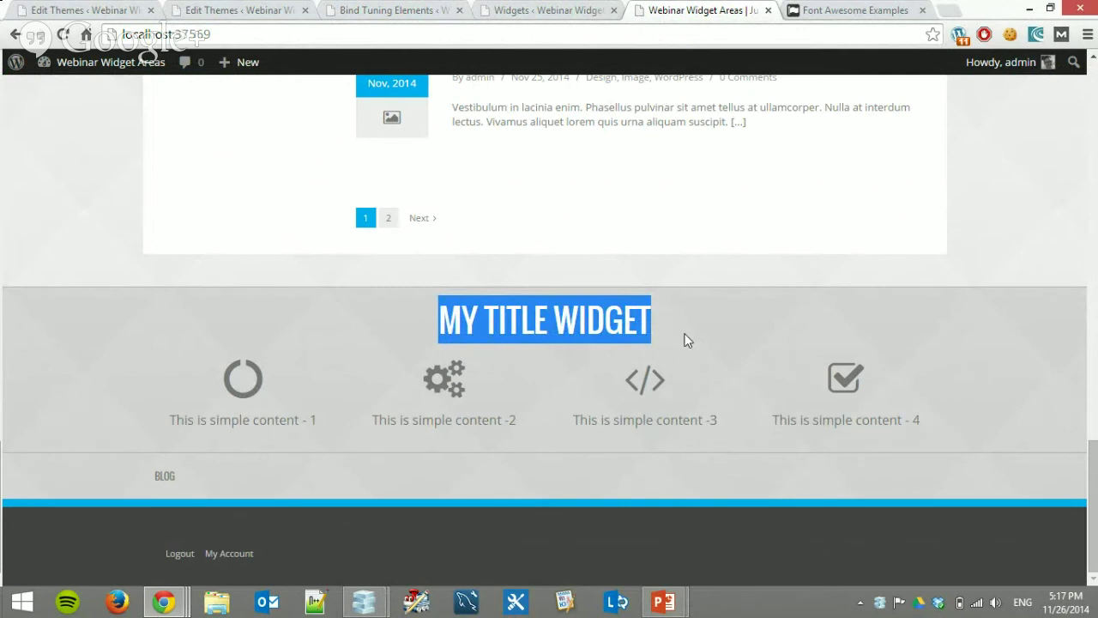
- Narrow the browser window to about half the screen width, check how the custom widget area's columns adapt, and maximize the window again
{"action": "left_click", "coordinate": [590, 317]}
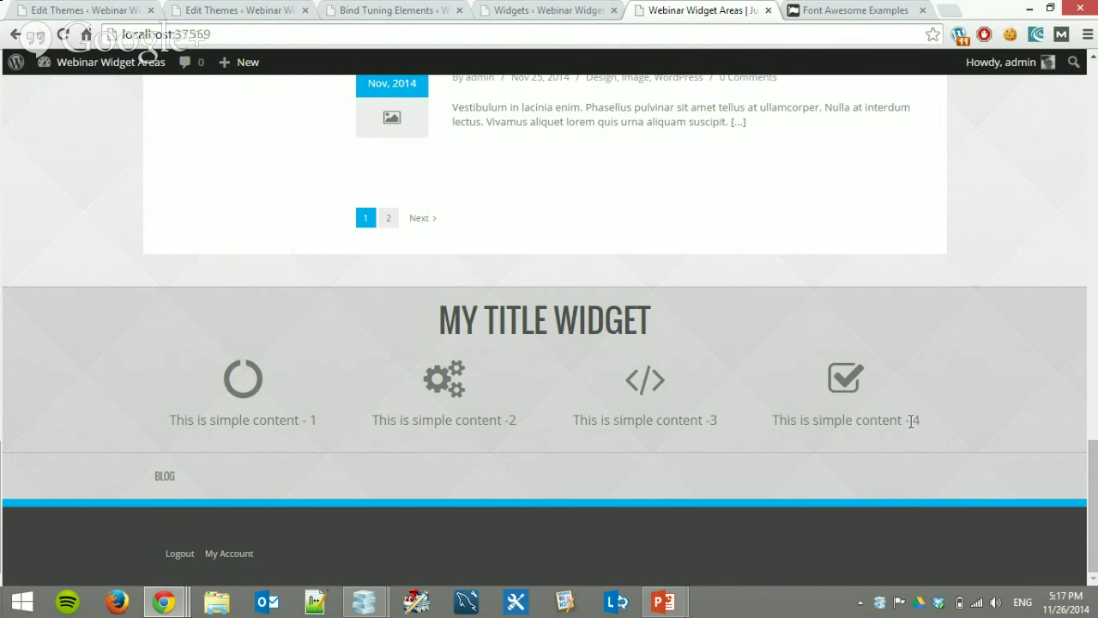
{"action": "left_click", "coordinate": [1051, 8]}
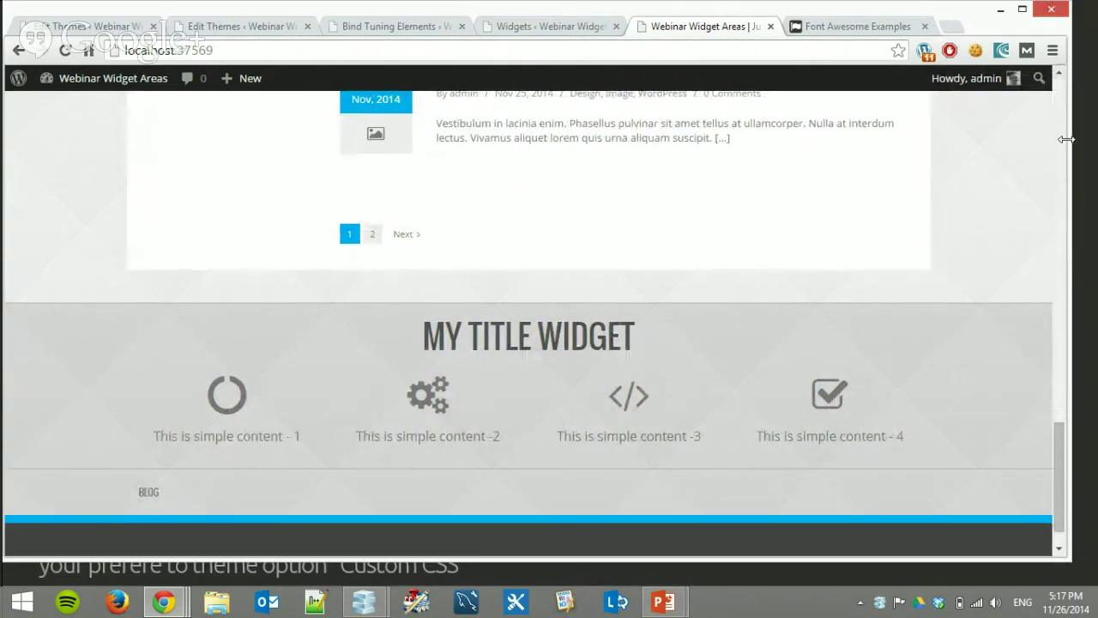
{"action": "left_click_drag", "start_coordinate": [1067, 137], "coordinate": [563, 167]}
{"action": "scroll", "coordinate": [463, 266], "scroll_direction": "down", "scroll_amount": 10}
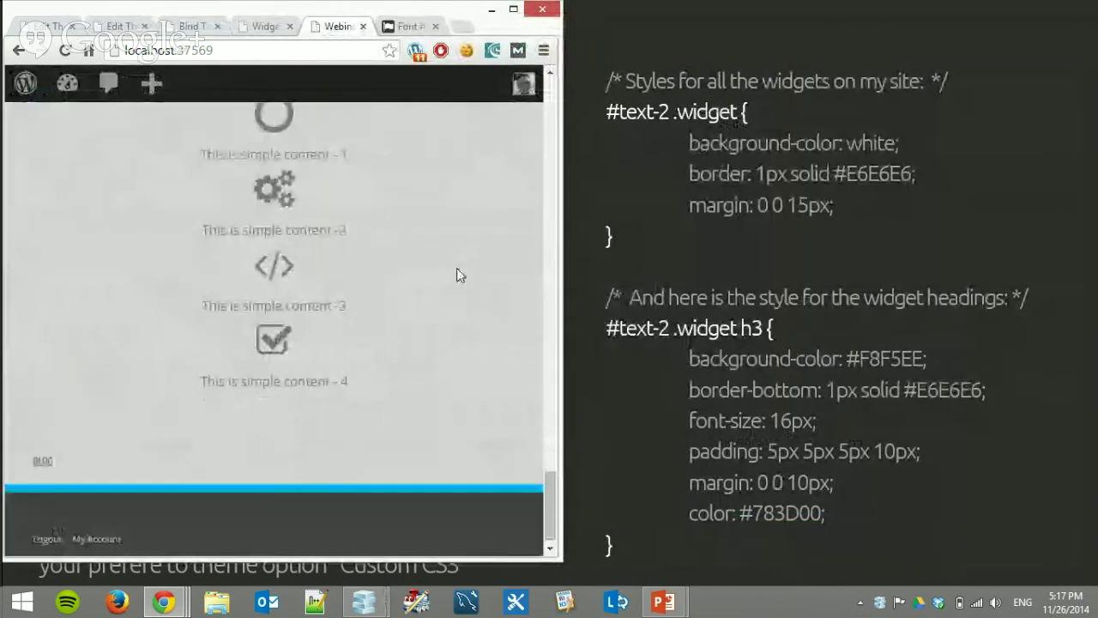
{"action": "scroll", "coordinate": [421, 292], "scroll_direction": "up", "scroll_amount": 2}
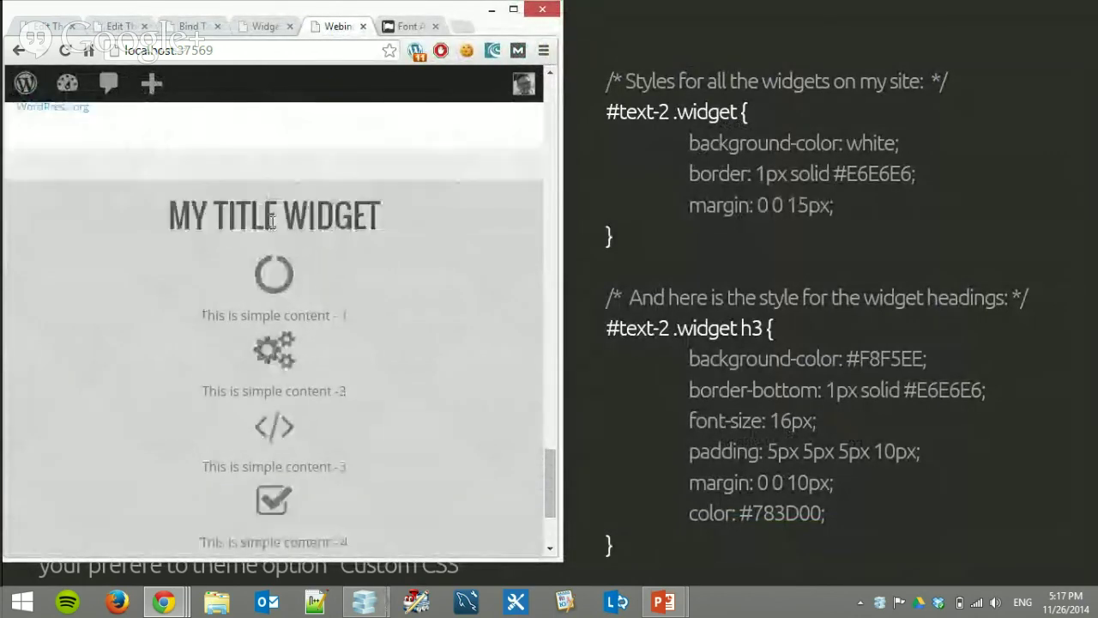
{"action": "scroll", "coordinate": [326, 316], "scroll_direction": "down", "scroll_amount": 1}
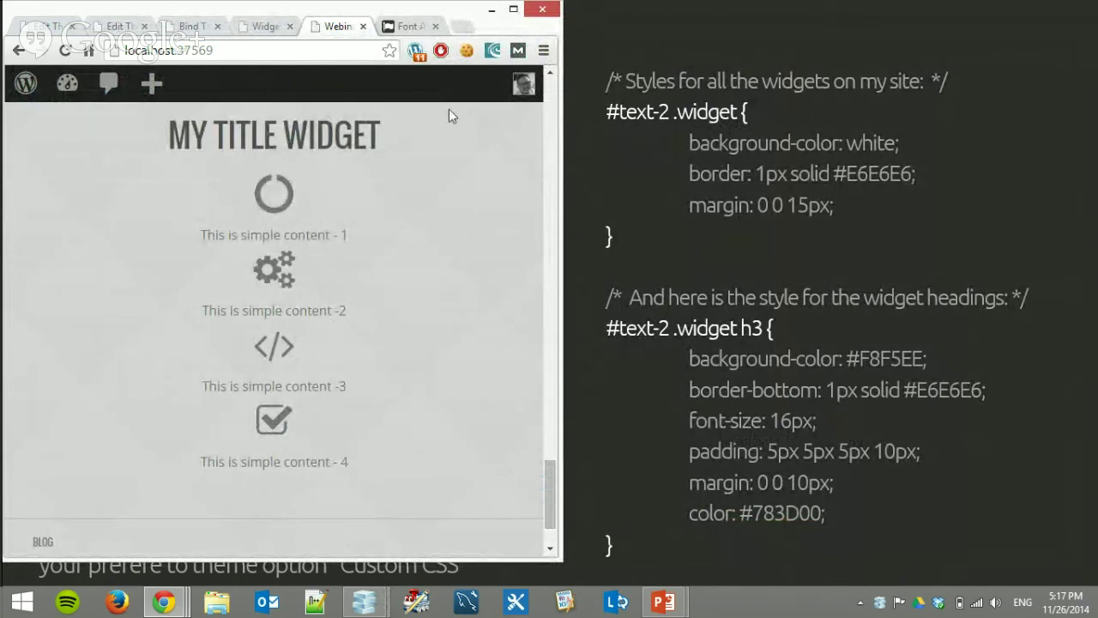
{"action": "left_click", "coordinate": [513, 8]}
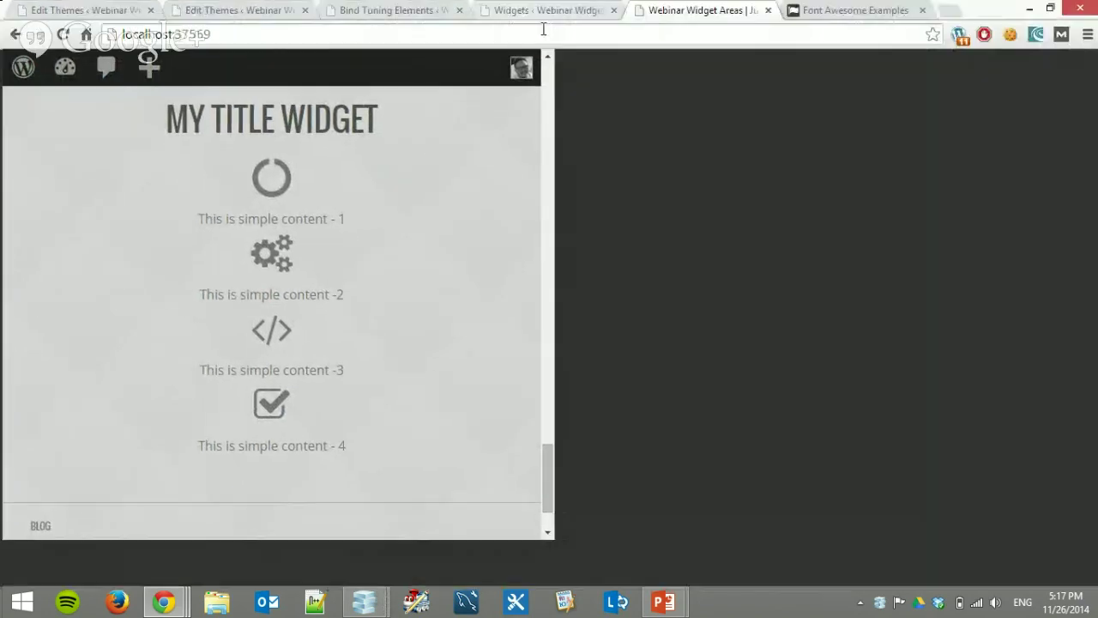
- Review the .textwidget and .textwidget i rules in the theme's Custom CSS, and switch to the running PowerPoint slide show
{"action": "left_click", "coordinate": [396, 10]}
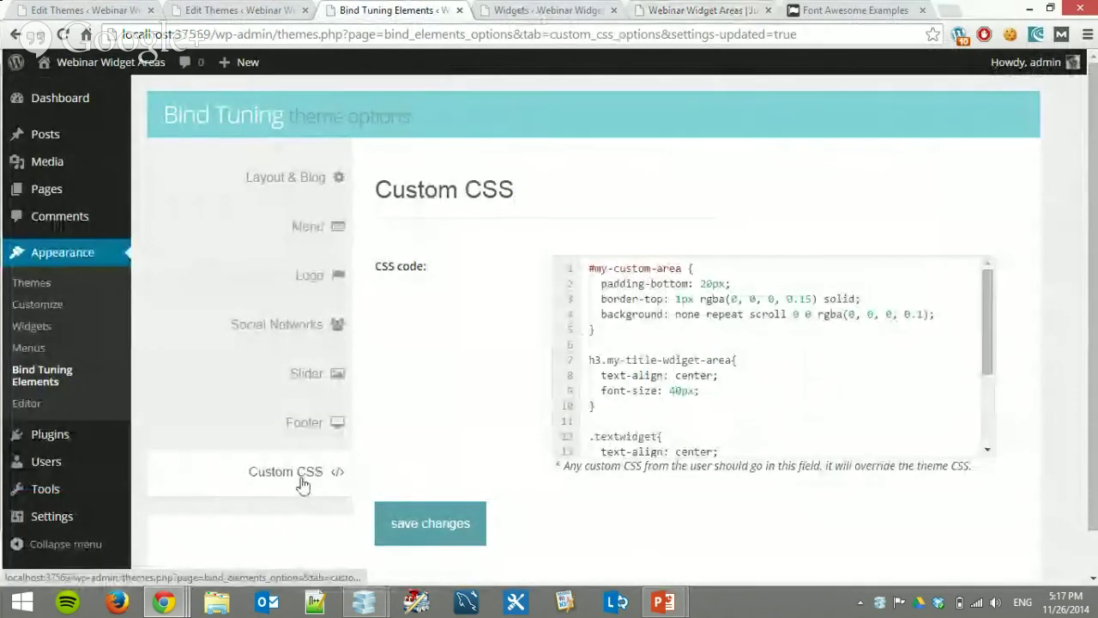
{"action": "scroll", "coordinate": [829, 373], "scroll_direction": "down", "scroll_amount": 3}
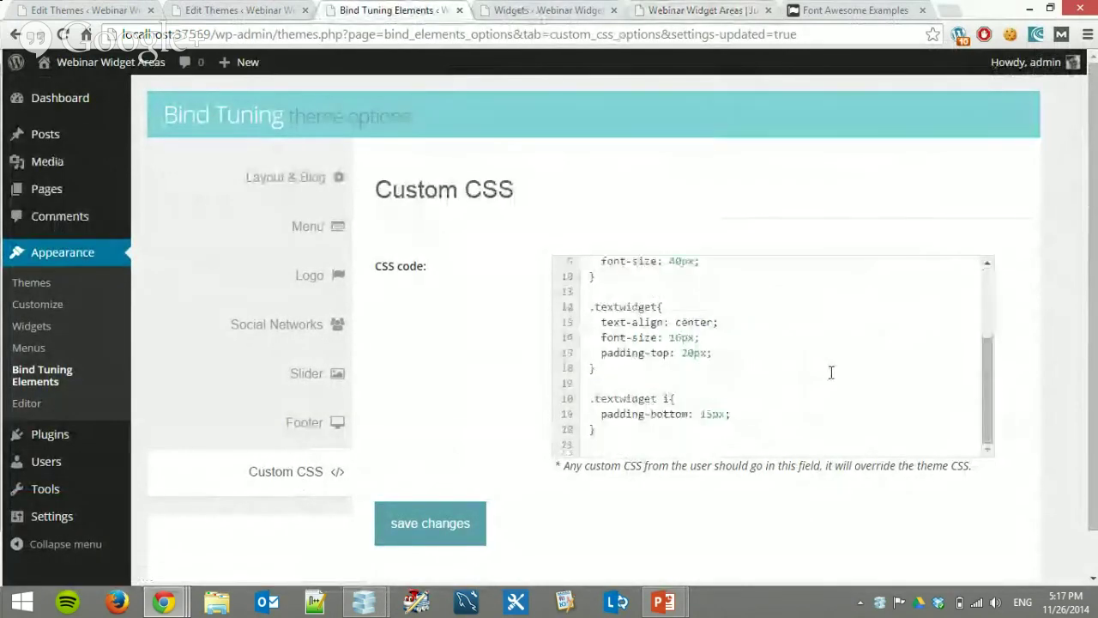
{"action": "left_click", "coordinate": [661, 431]}
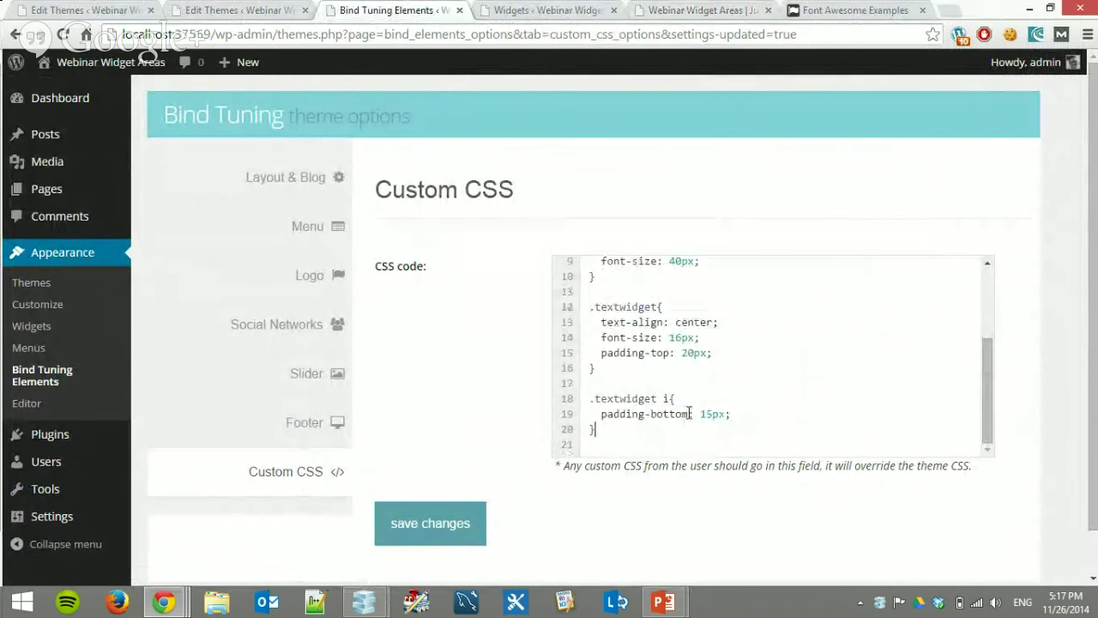
{"action": "mouse_move", "coordinate": [662, 603]}
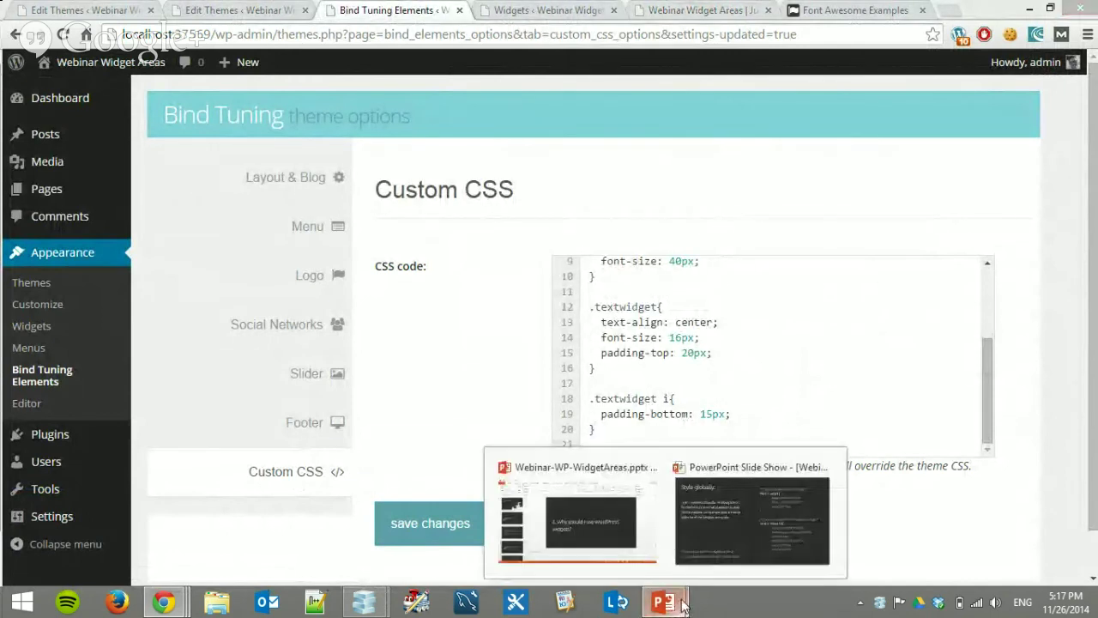
{"action": "left_click", "coordinate": [717, 518]}
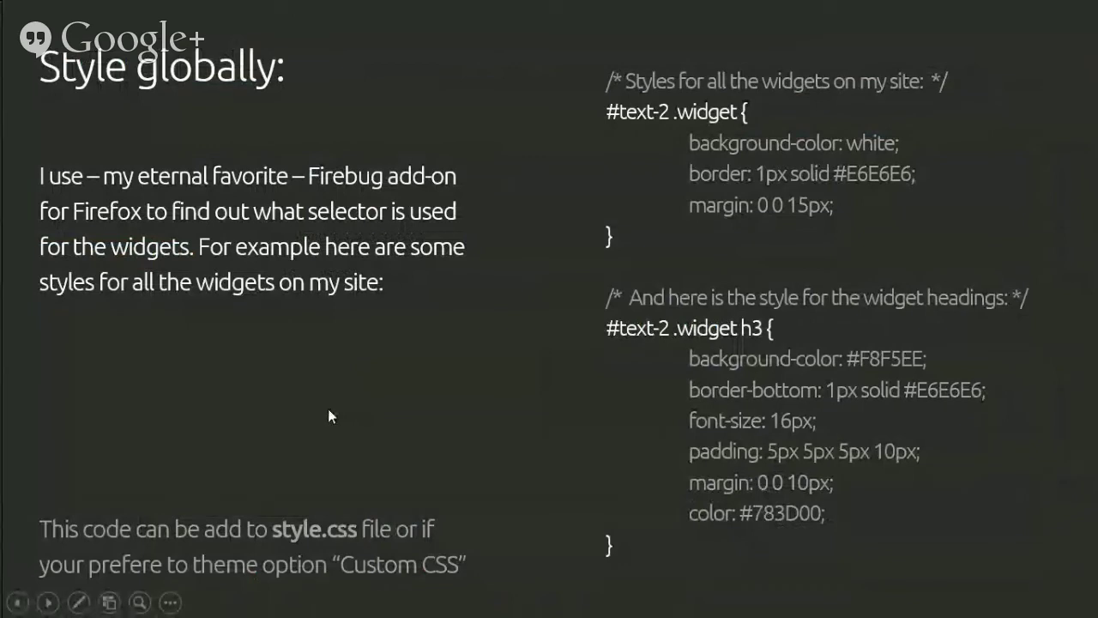